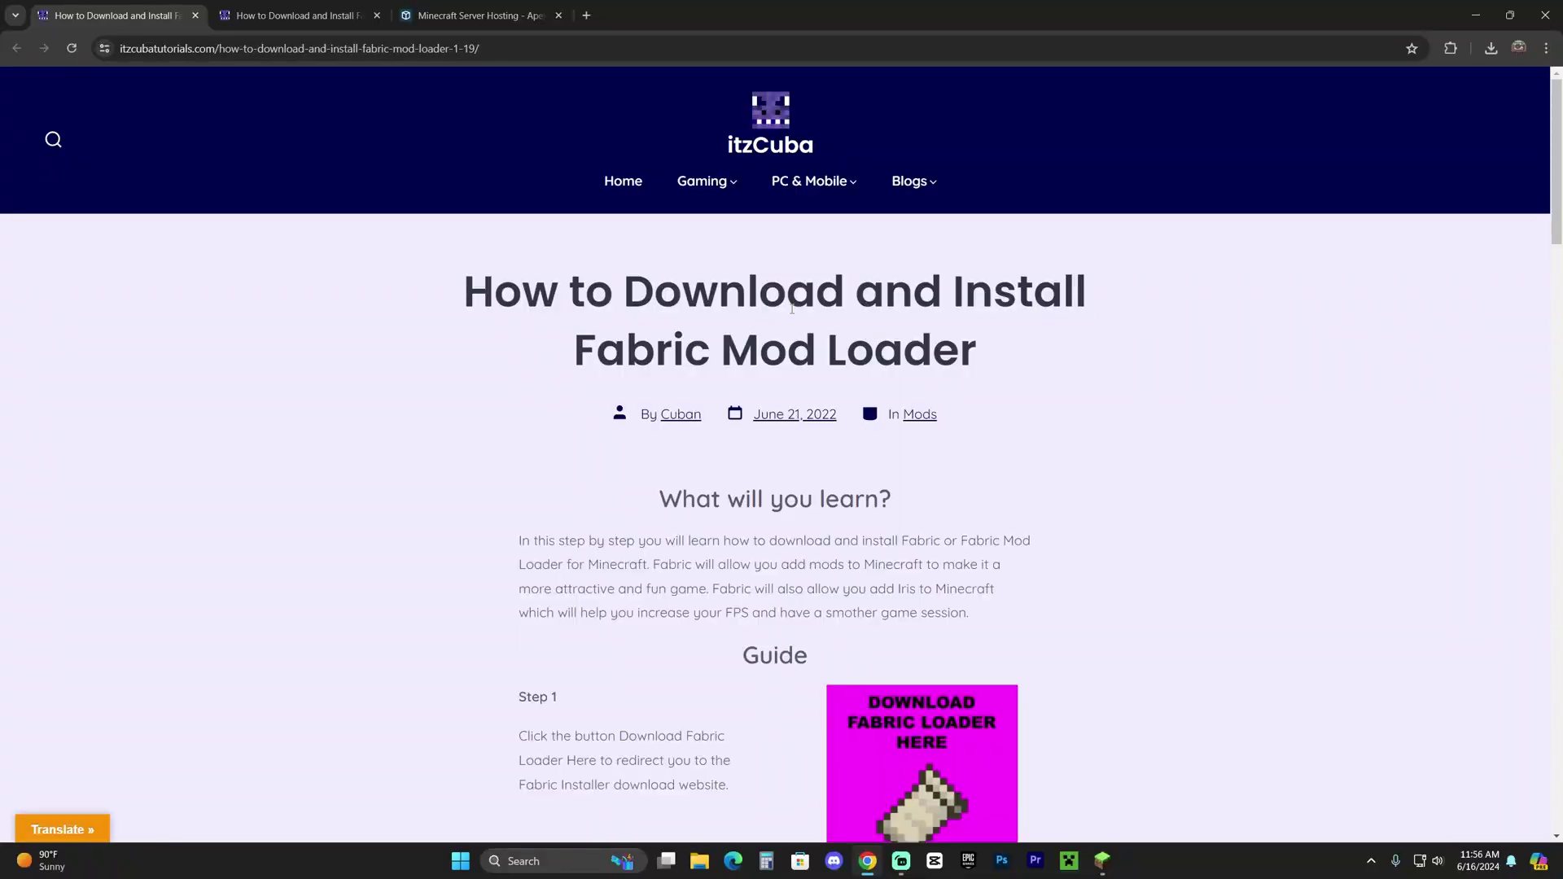
- Open the Fabric installer download page through the Step 1 download image in the Fabric Mod Loader guide
scroll(1047, 321, down, 15)
scroll(1127, 381, up, 8)
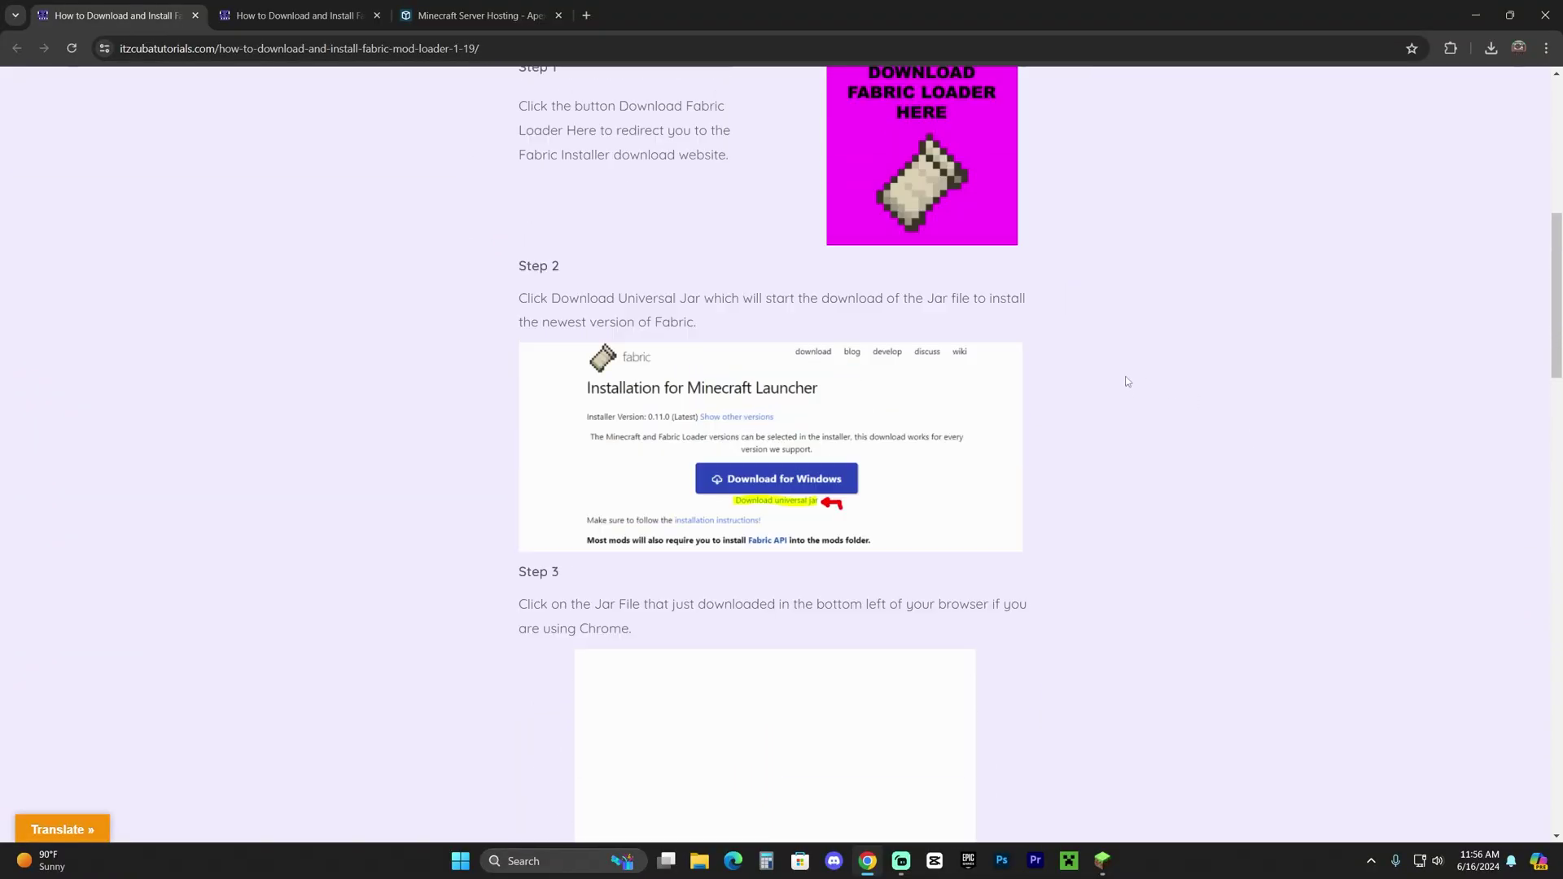
scroll(1128, 381, up, 8)
scroll(1102, 377, down, 4)
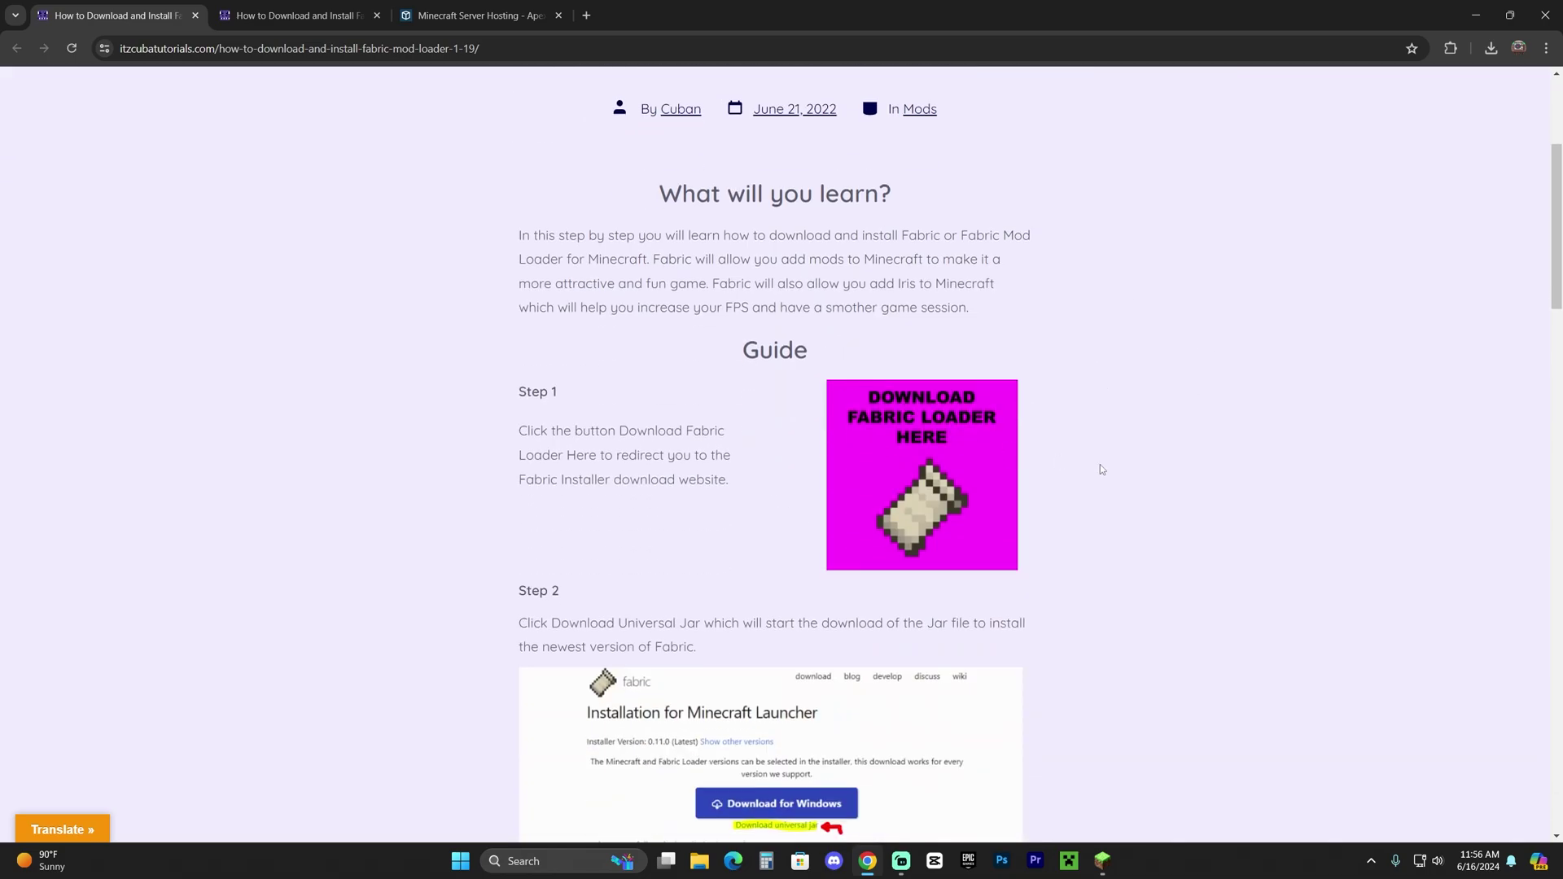
scroll(1100, 470, down, 4)
scroll(1138, 472, up, 6)
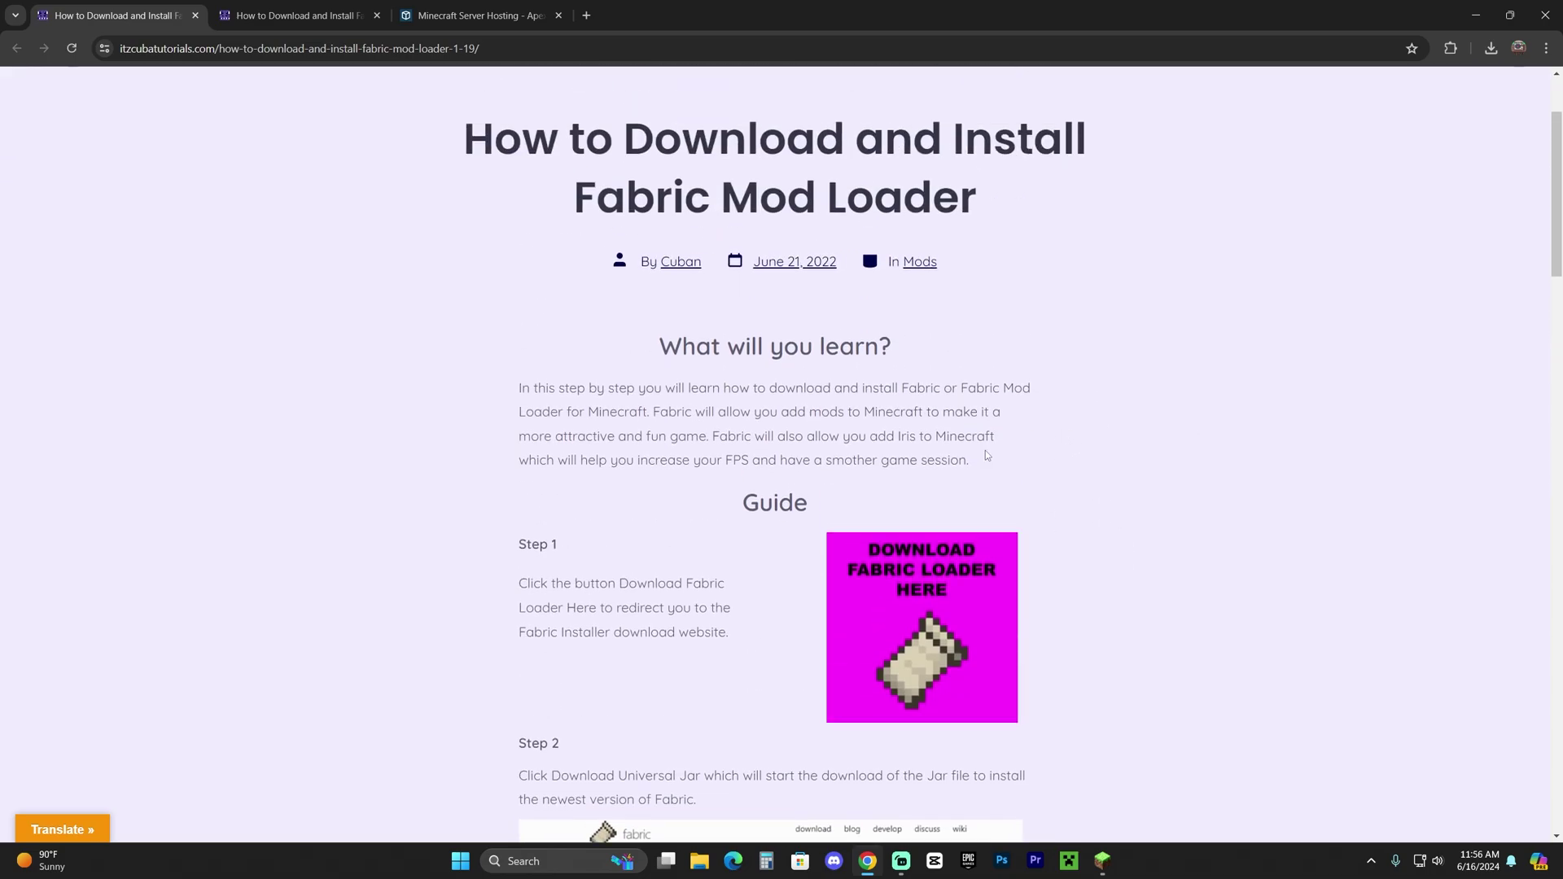
triple_click(541, 544)
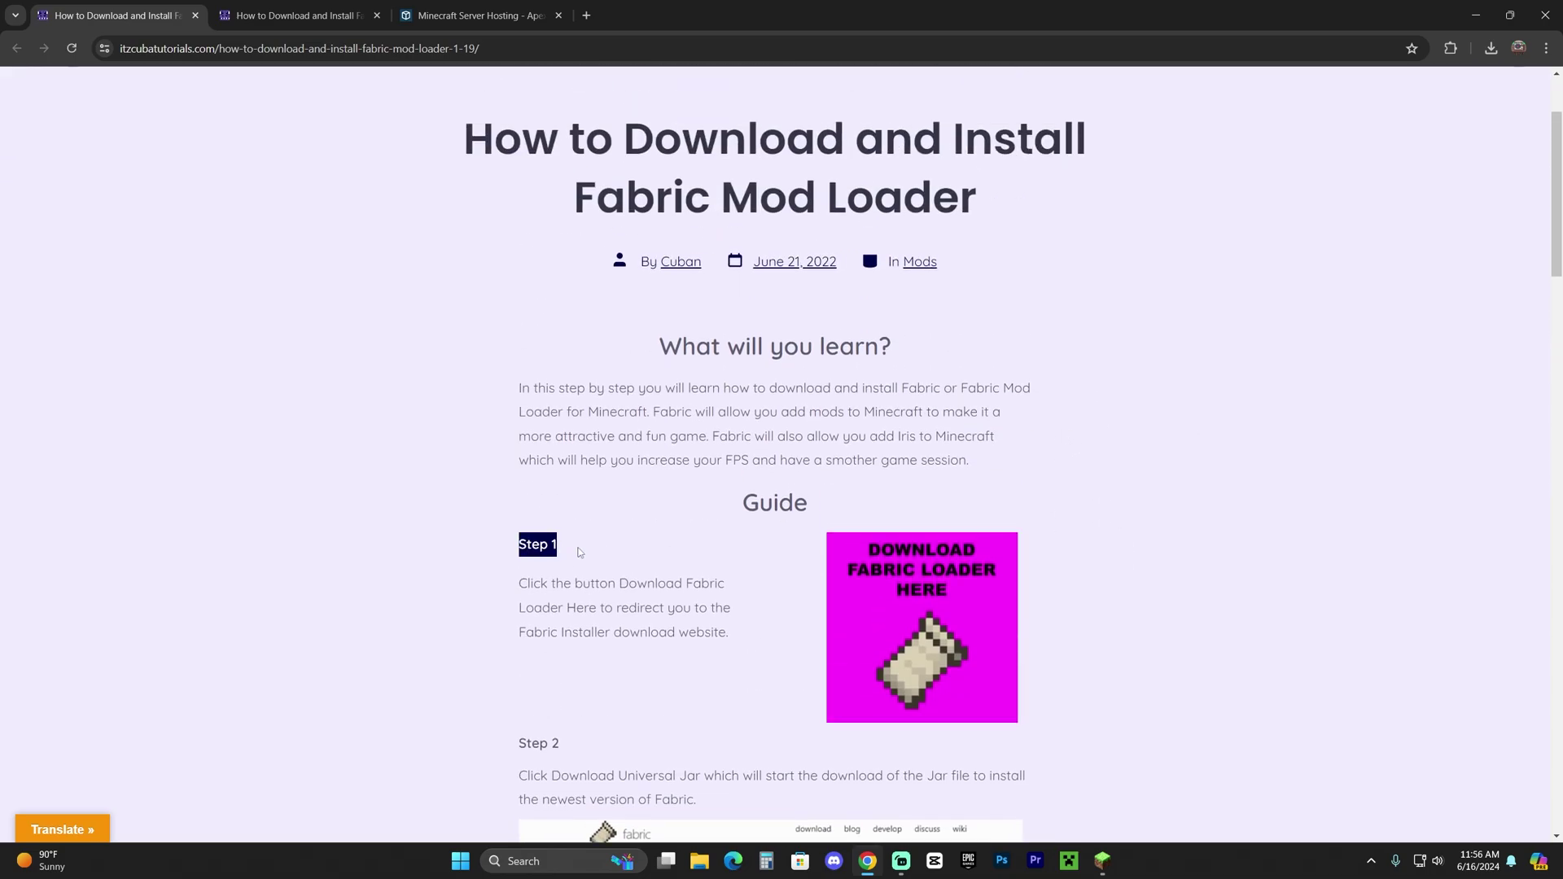
click(930, 594)
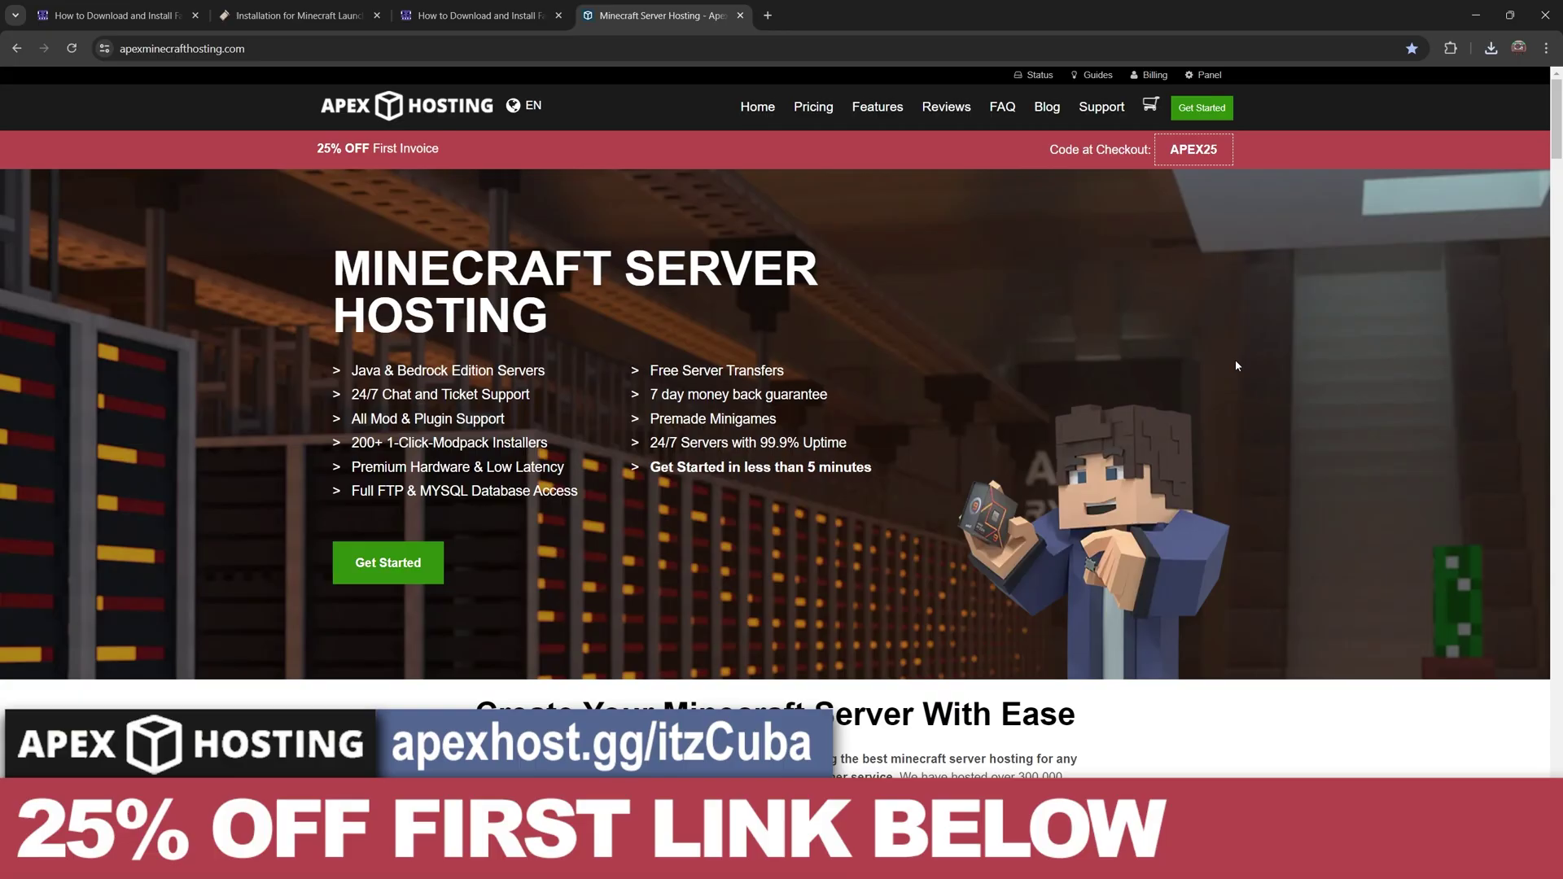
- Examine the Apex Hosting page's features and first-invoice discount, and test the ping of its server locations
scroll(691, 290, down, 3)
scroll(932, 353, up, 3)
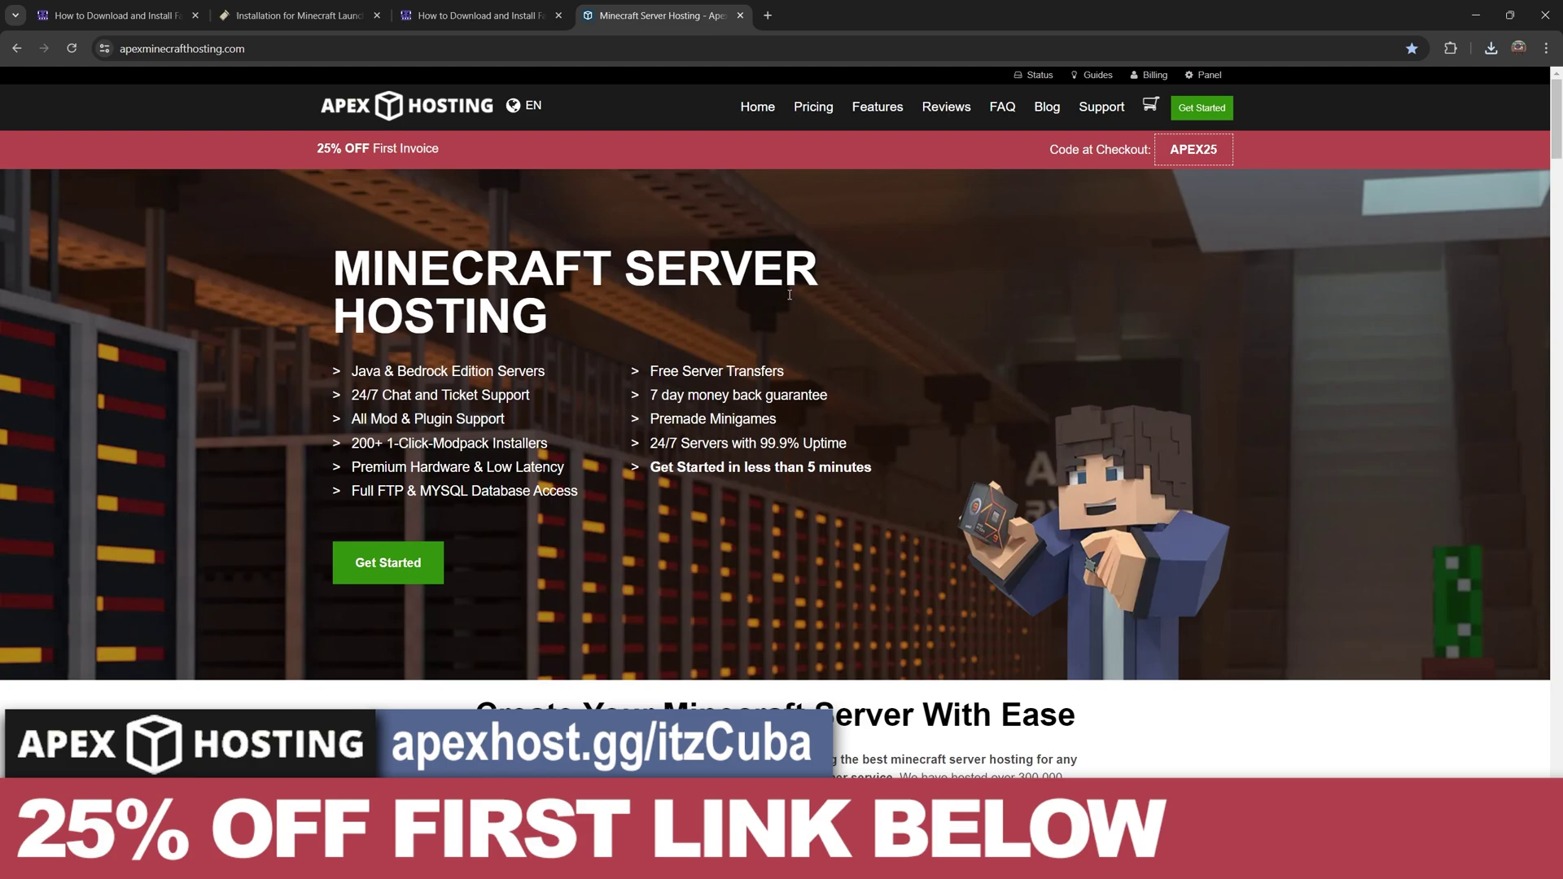
scroll(973, 416, down, 1)
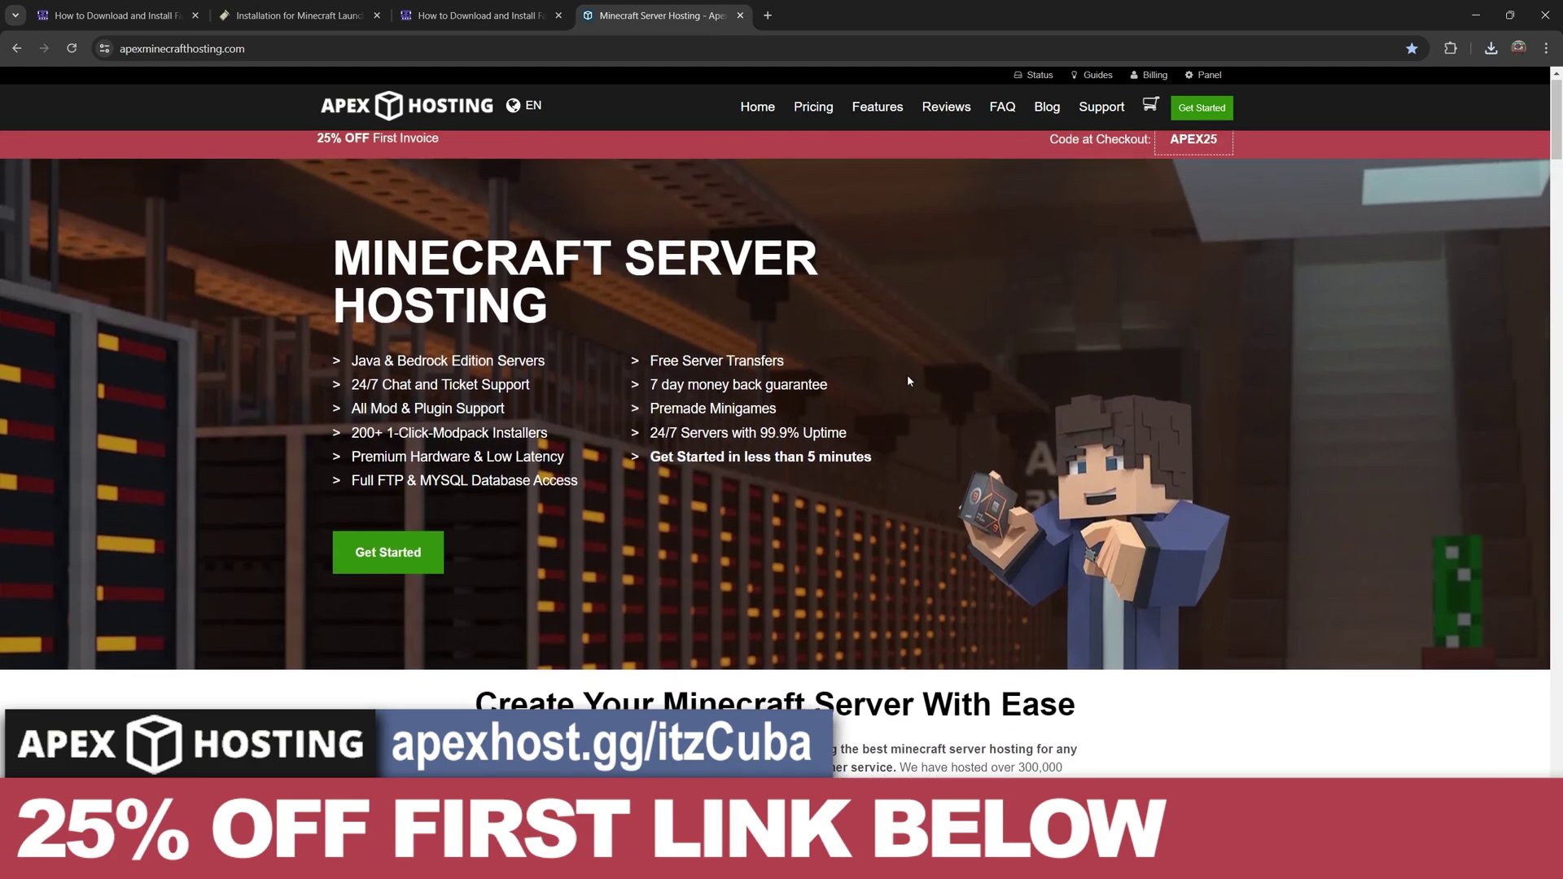
scroll(936, 370, up, 1)
scroll(1012, 379, down, 20)
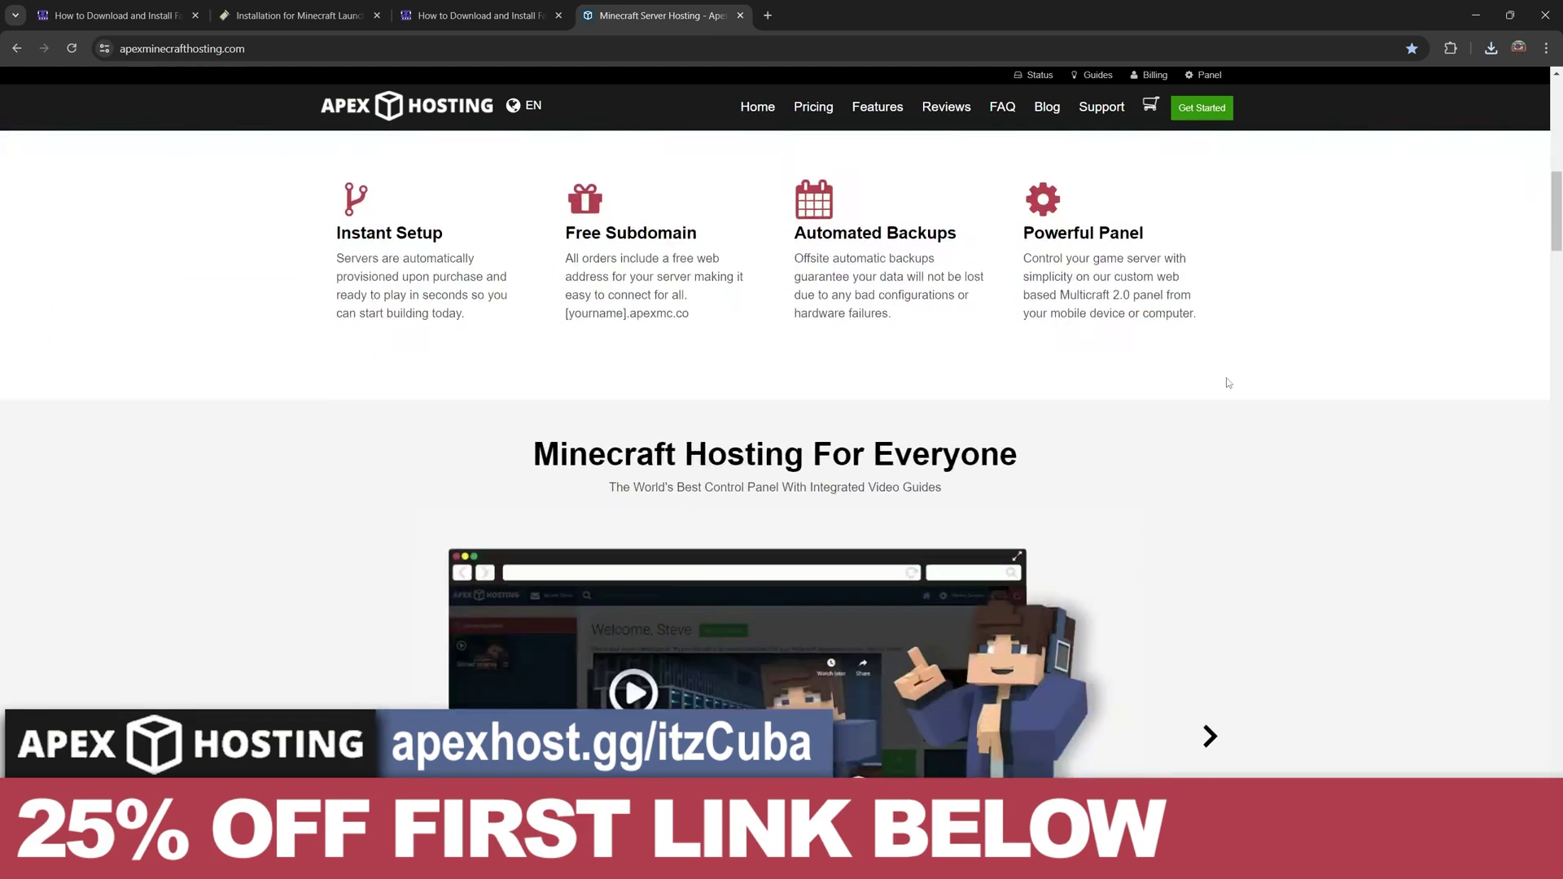
scroll(1264, 379, down, 10)
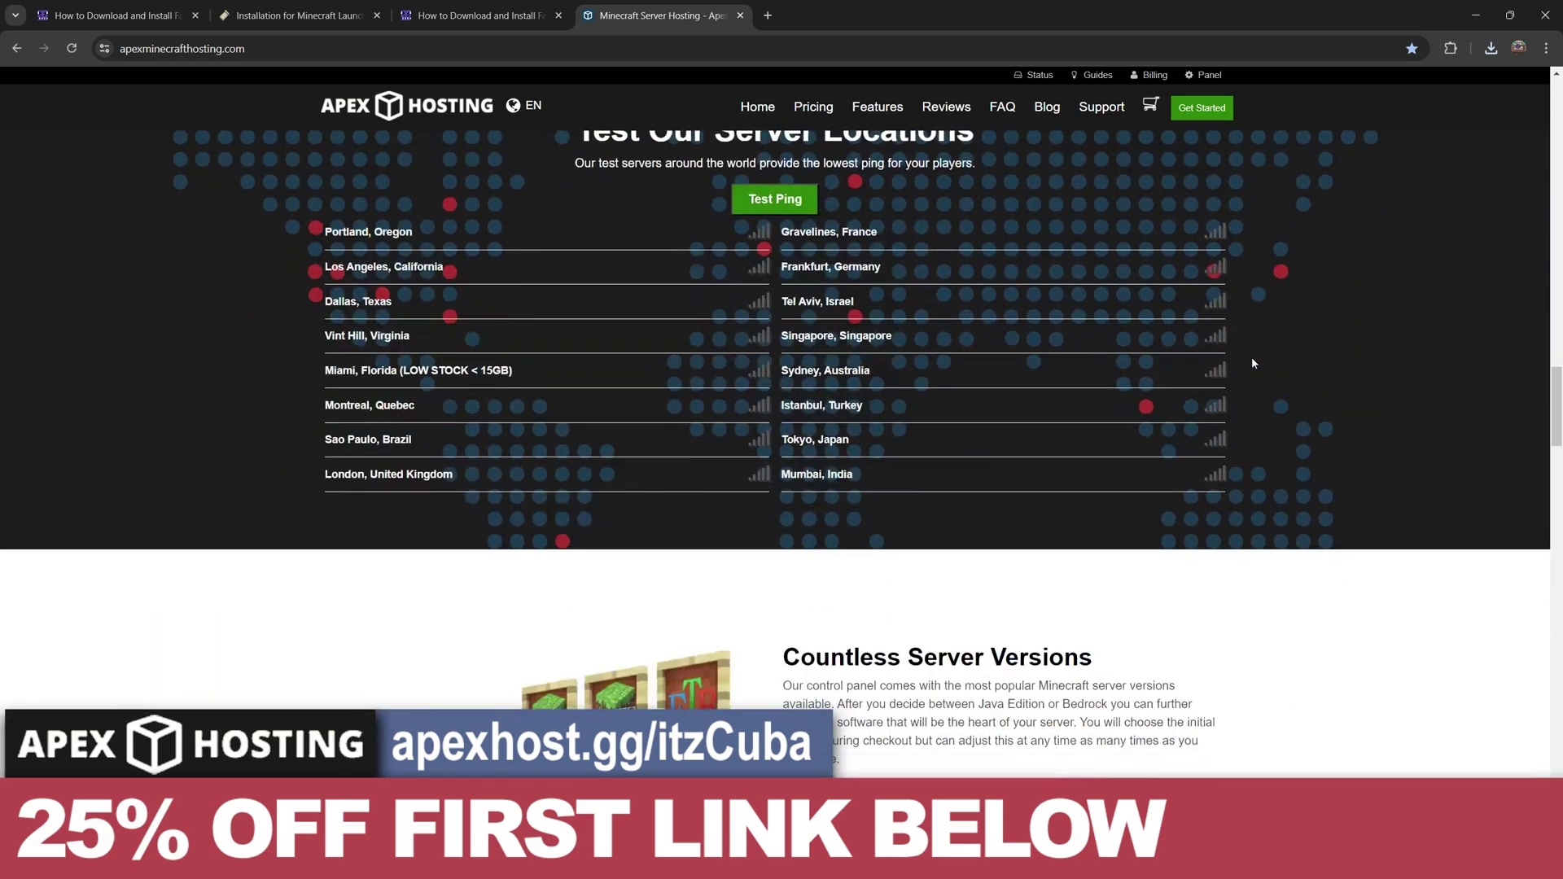
scroll(432, 359, up, 1)
drag(433, 359, 994, 610)
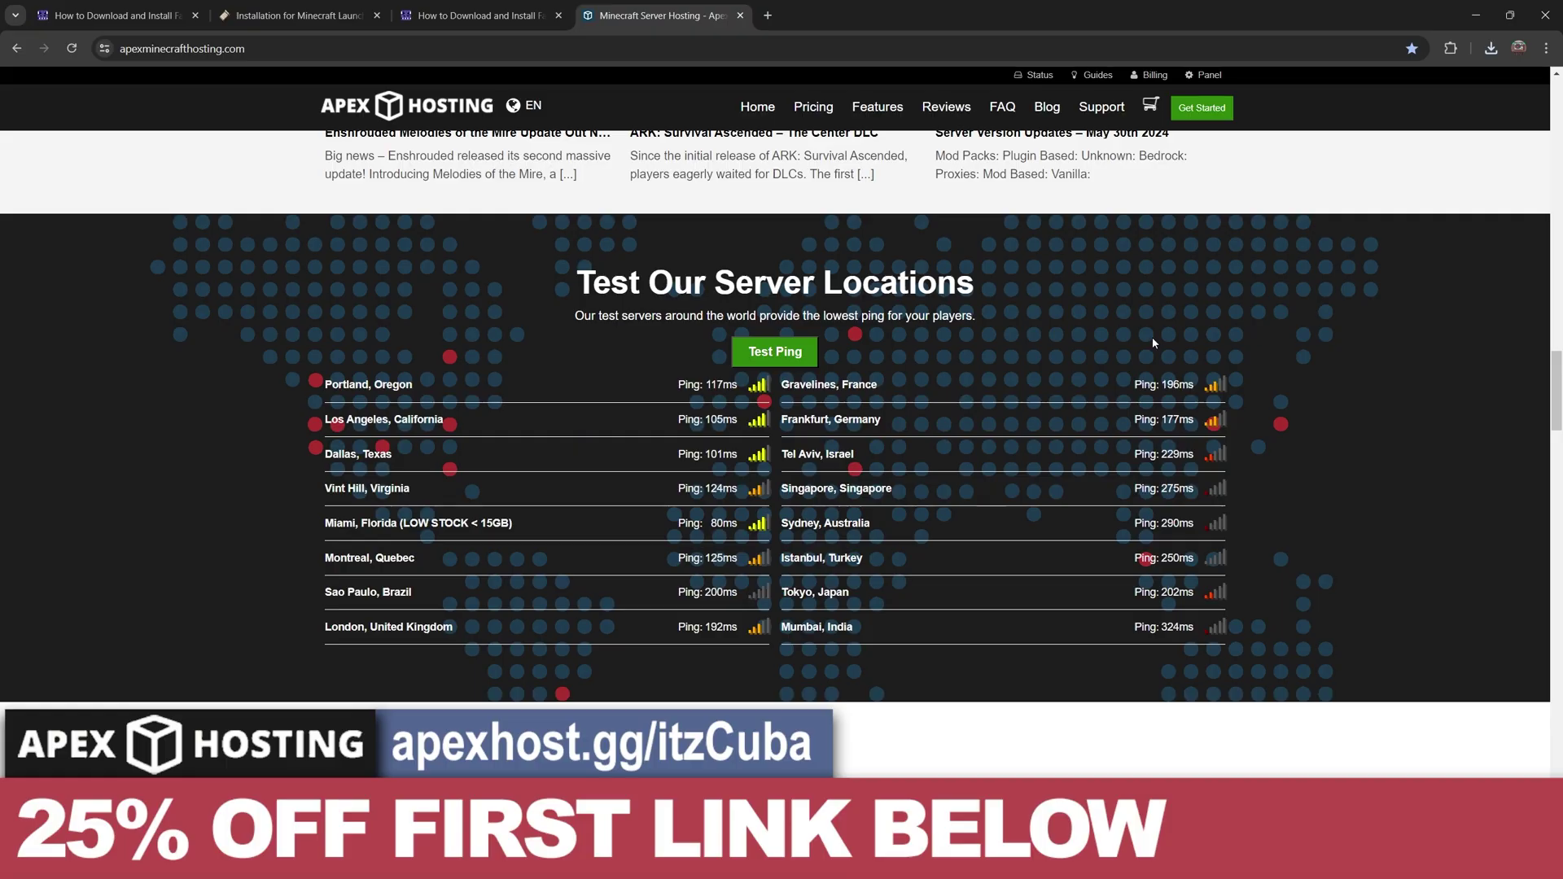
scroll(1197, 404, up, 20)
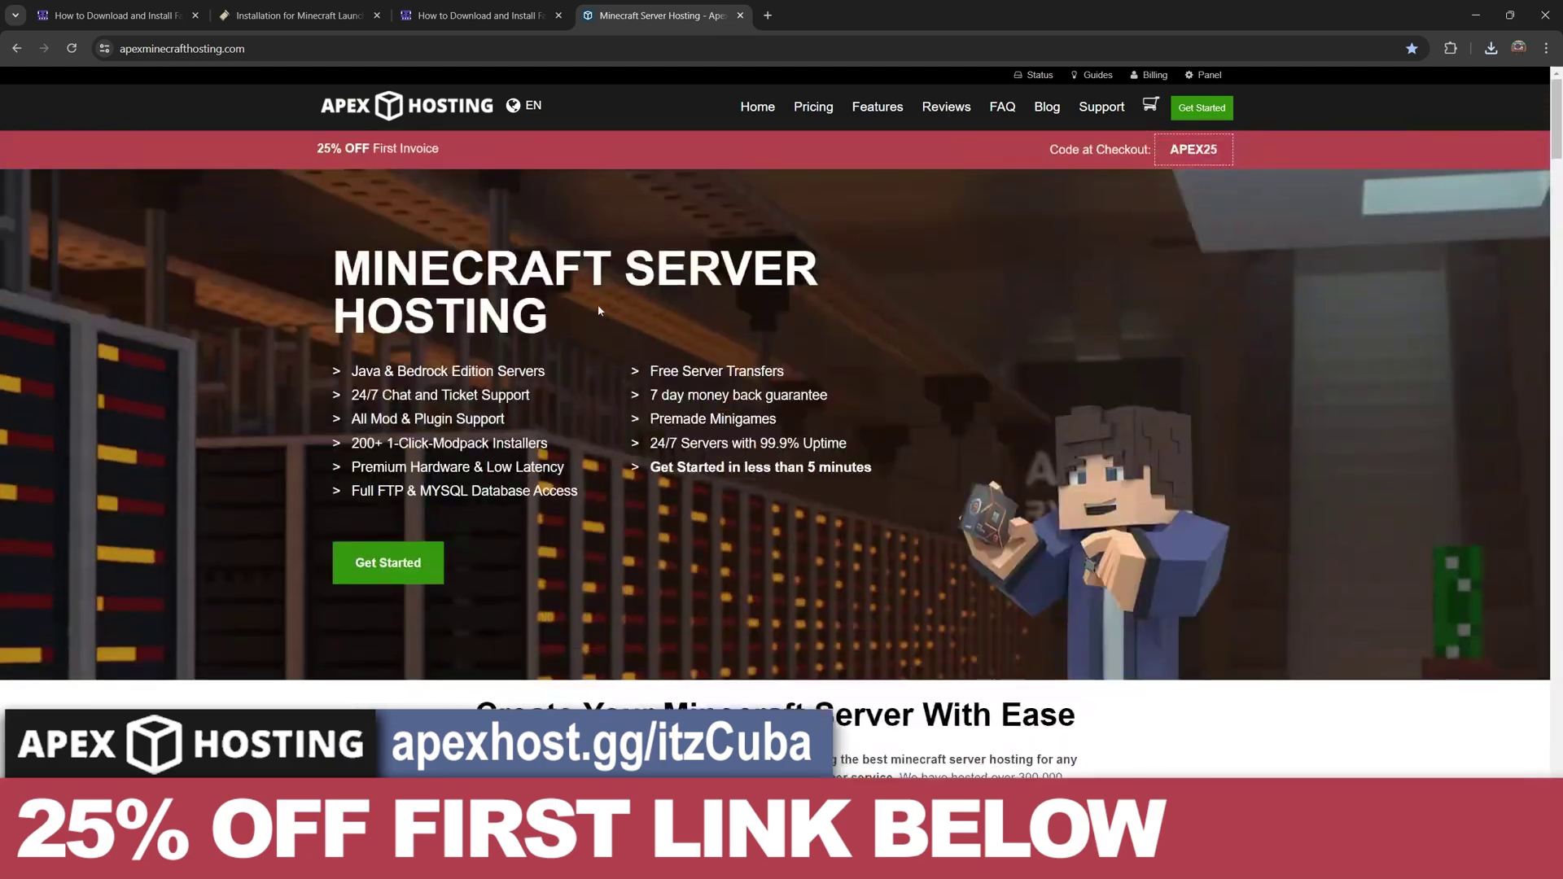
drag(315, 166, 568, 154)
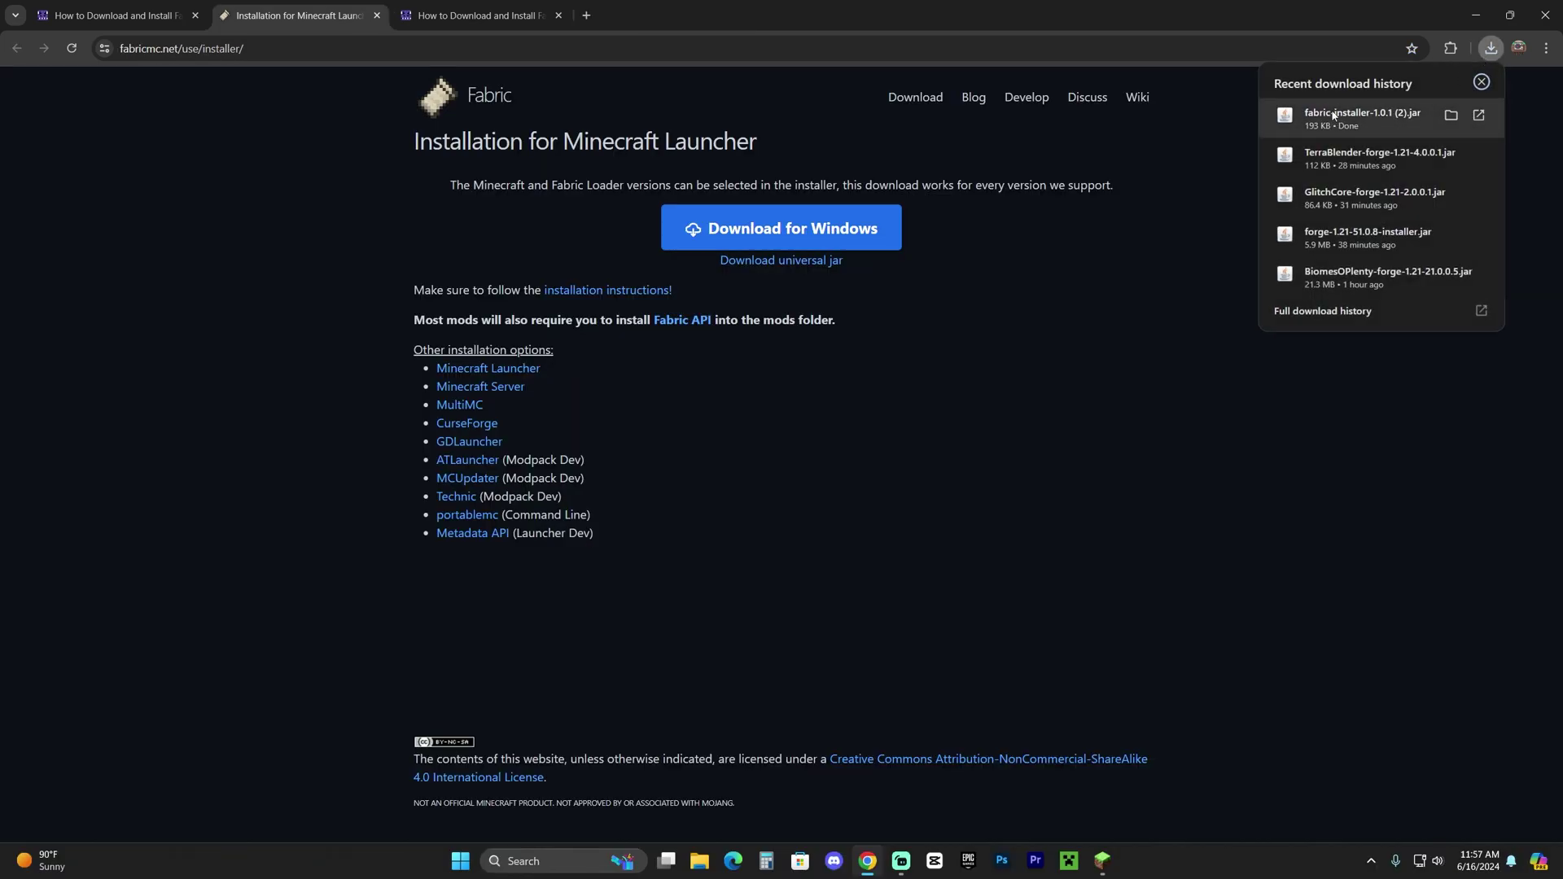
- Shrink the browser window and place the downloaded fabric-installer-1.0.1 (2).jar on the desktop
drag(977, 15, 671, 122)
click(969, 156)
drag(815, 222, 1335, 272)
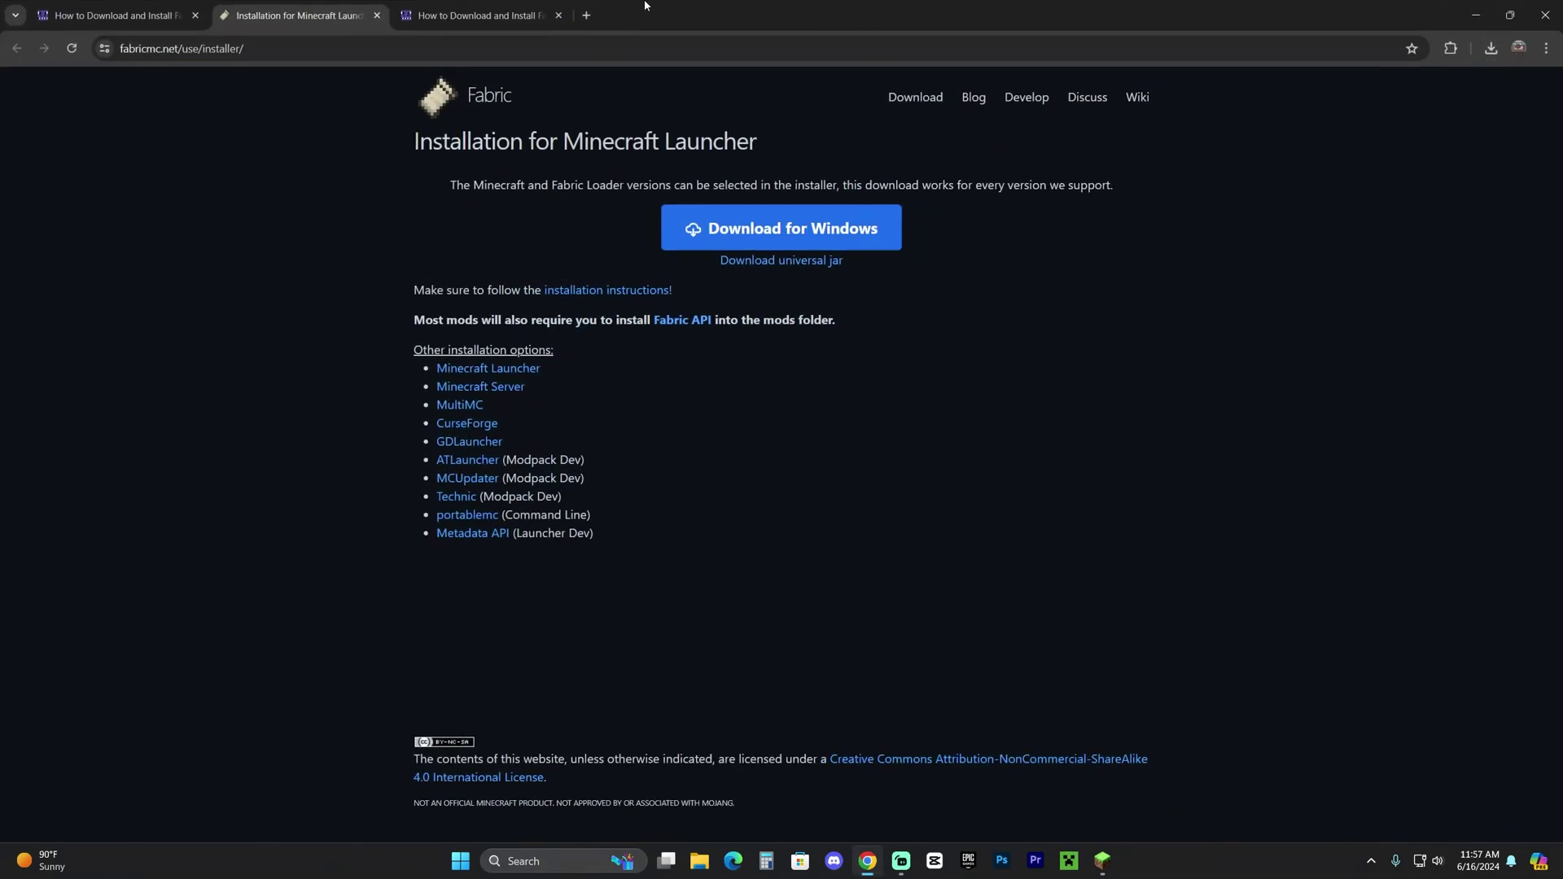
- Switch to the Fabric API guide and open the Fabric API download page through its Step 1 download image
click(481, 15)
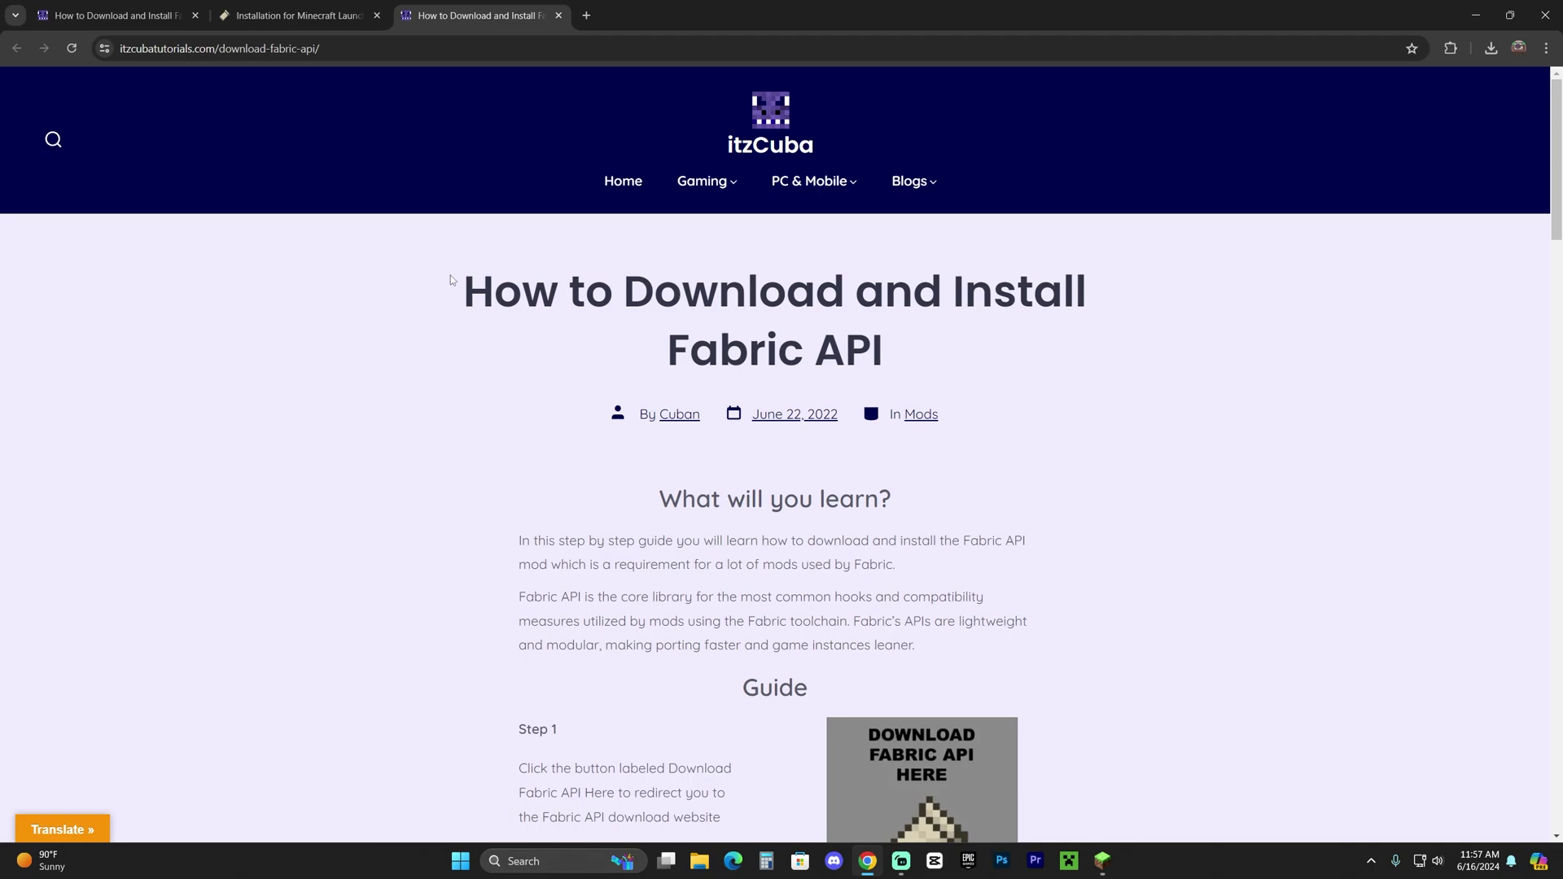
drag(452, 279, 661, 352)
click(986, 359)
click(937, 357)
drag(937, 356, 664, 351)
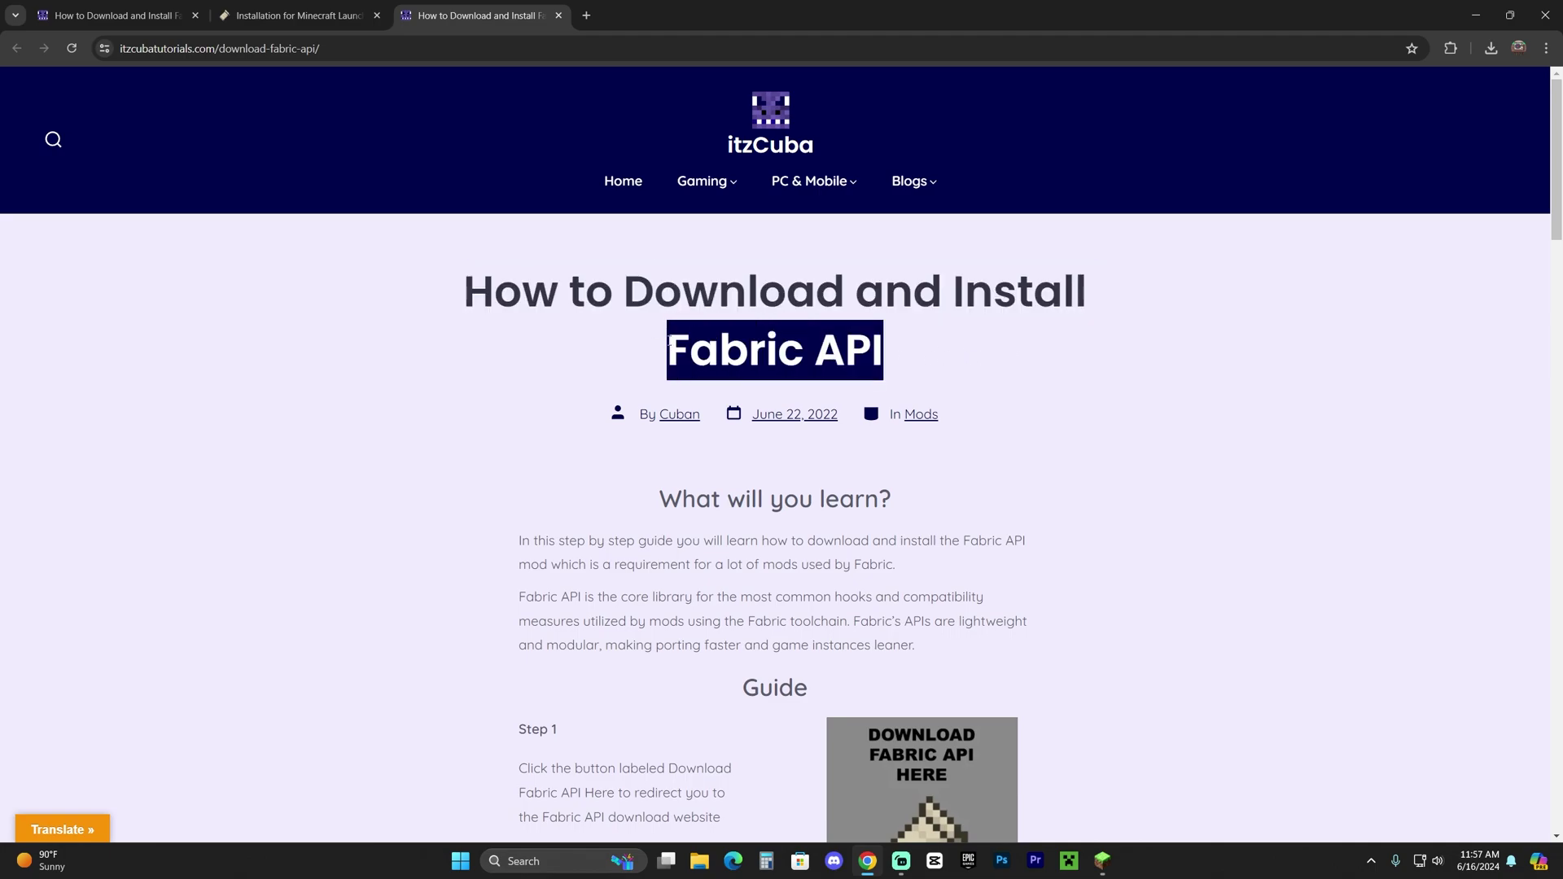
click(929, 349)
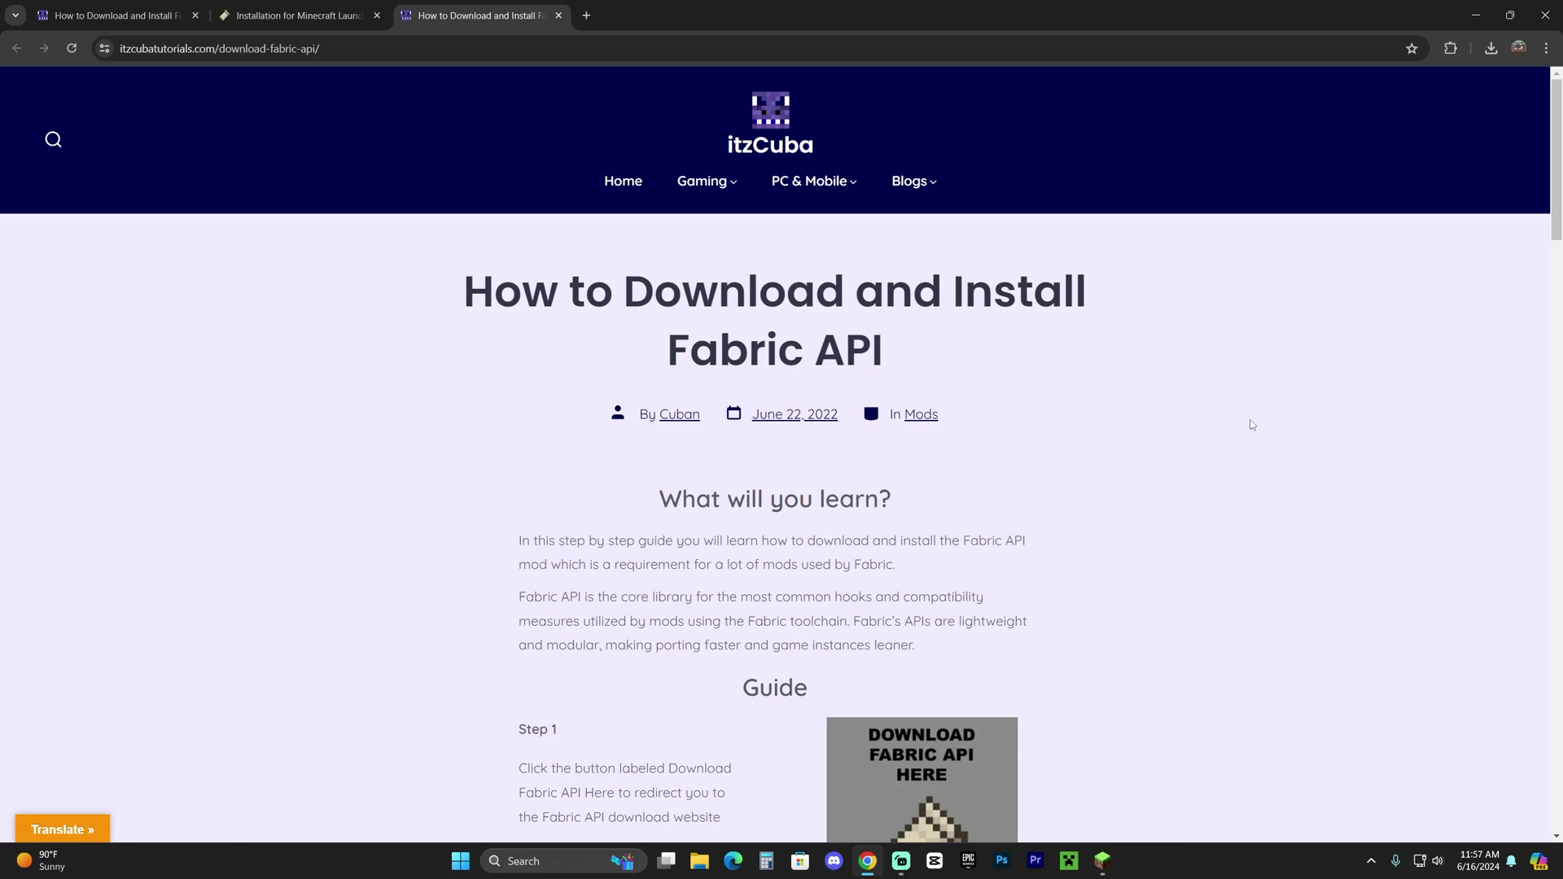
scroll(1092, 370, down, 4)
drag(519, 463, 631, 449)
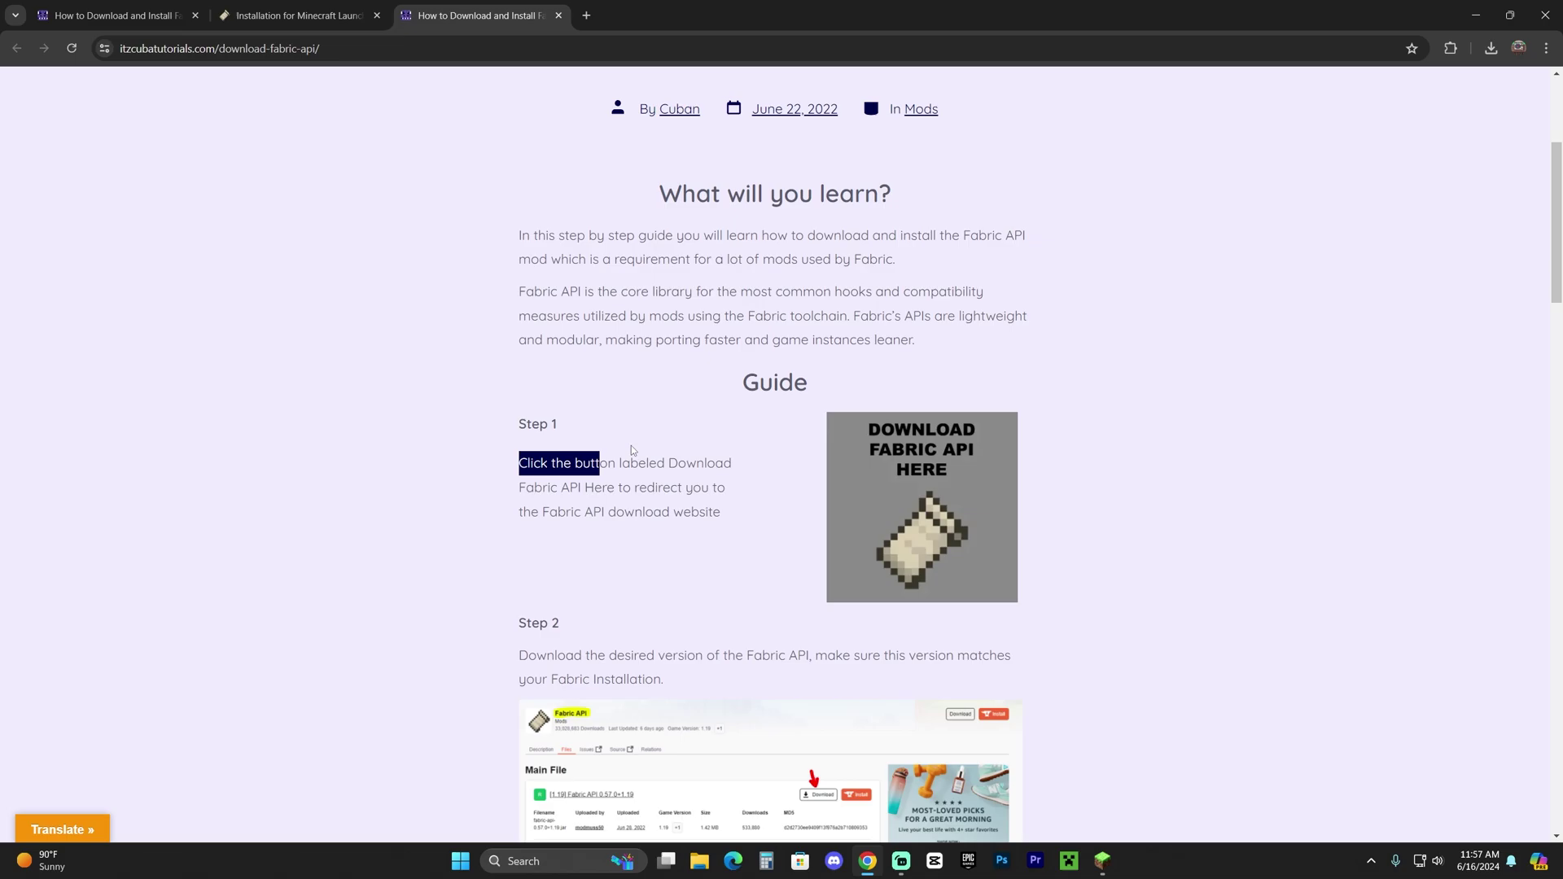
click(942, 450)
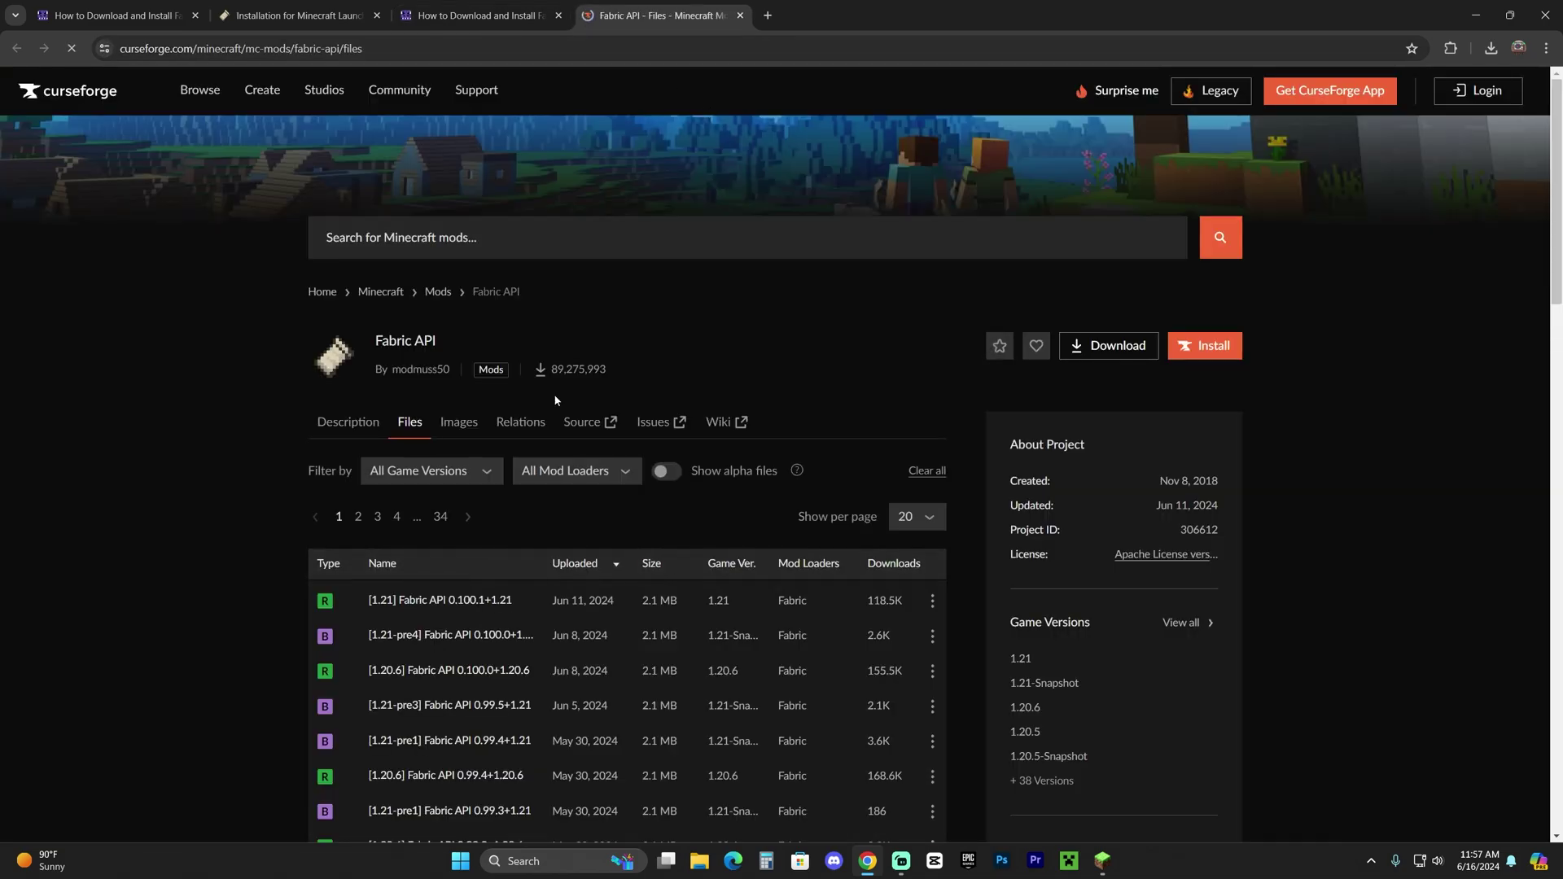
- Download the [1.21] Fabric API 0.100.1+1.21 release file from the CurseForge file list
scroll(644, 466, down, 5)
scroll(842, 380, up, 2)
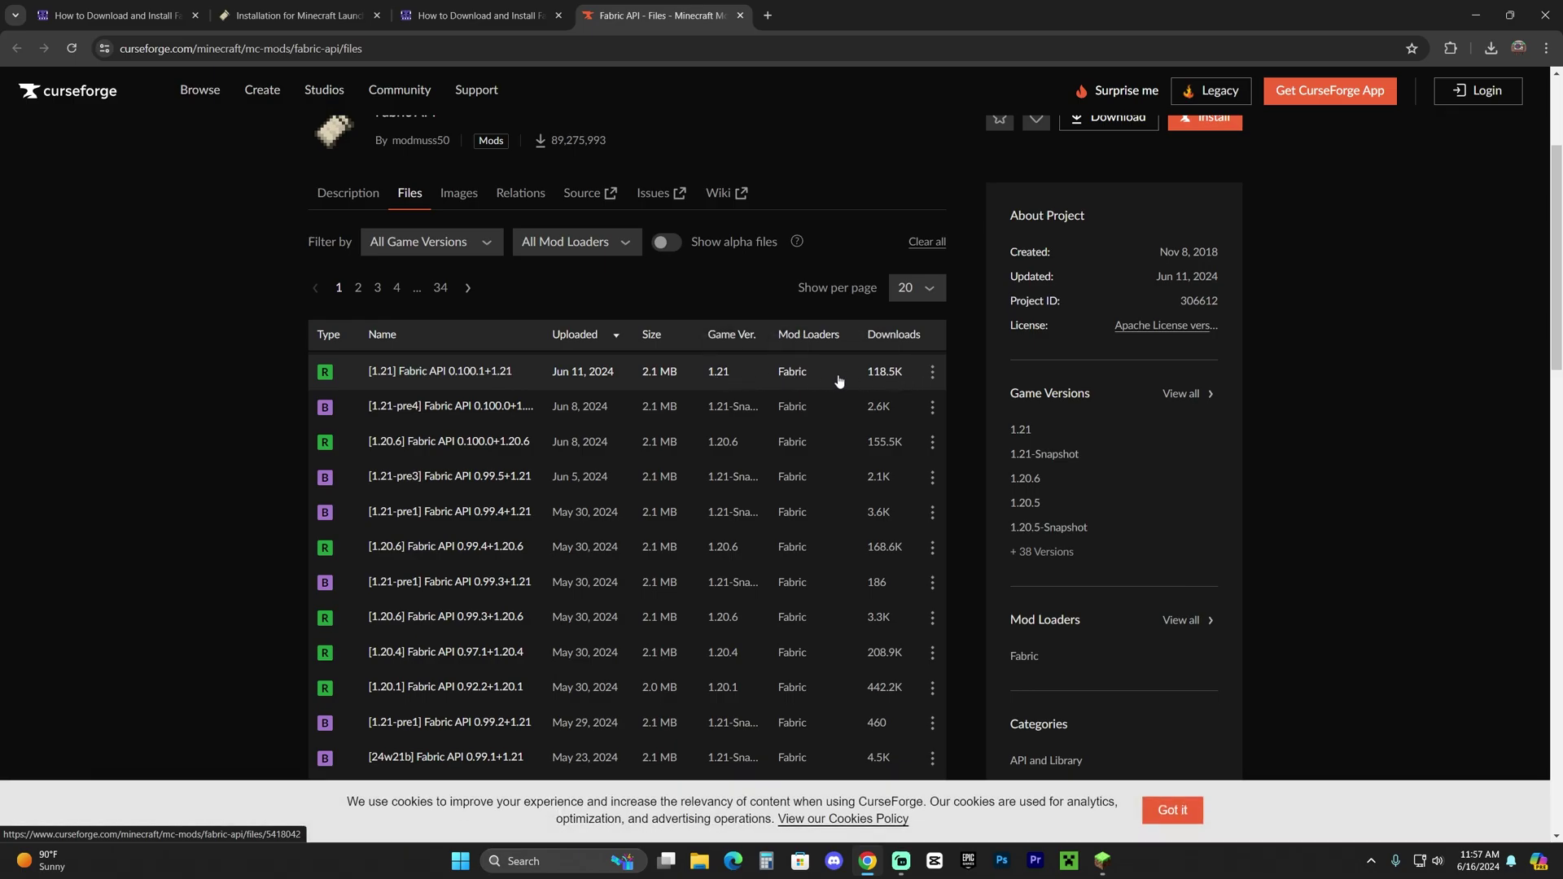
click(932, 374)
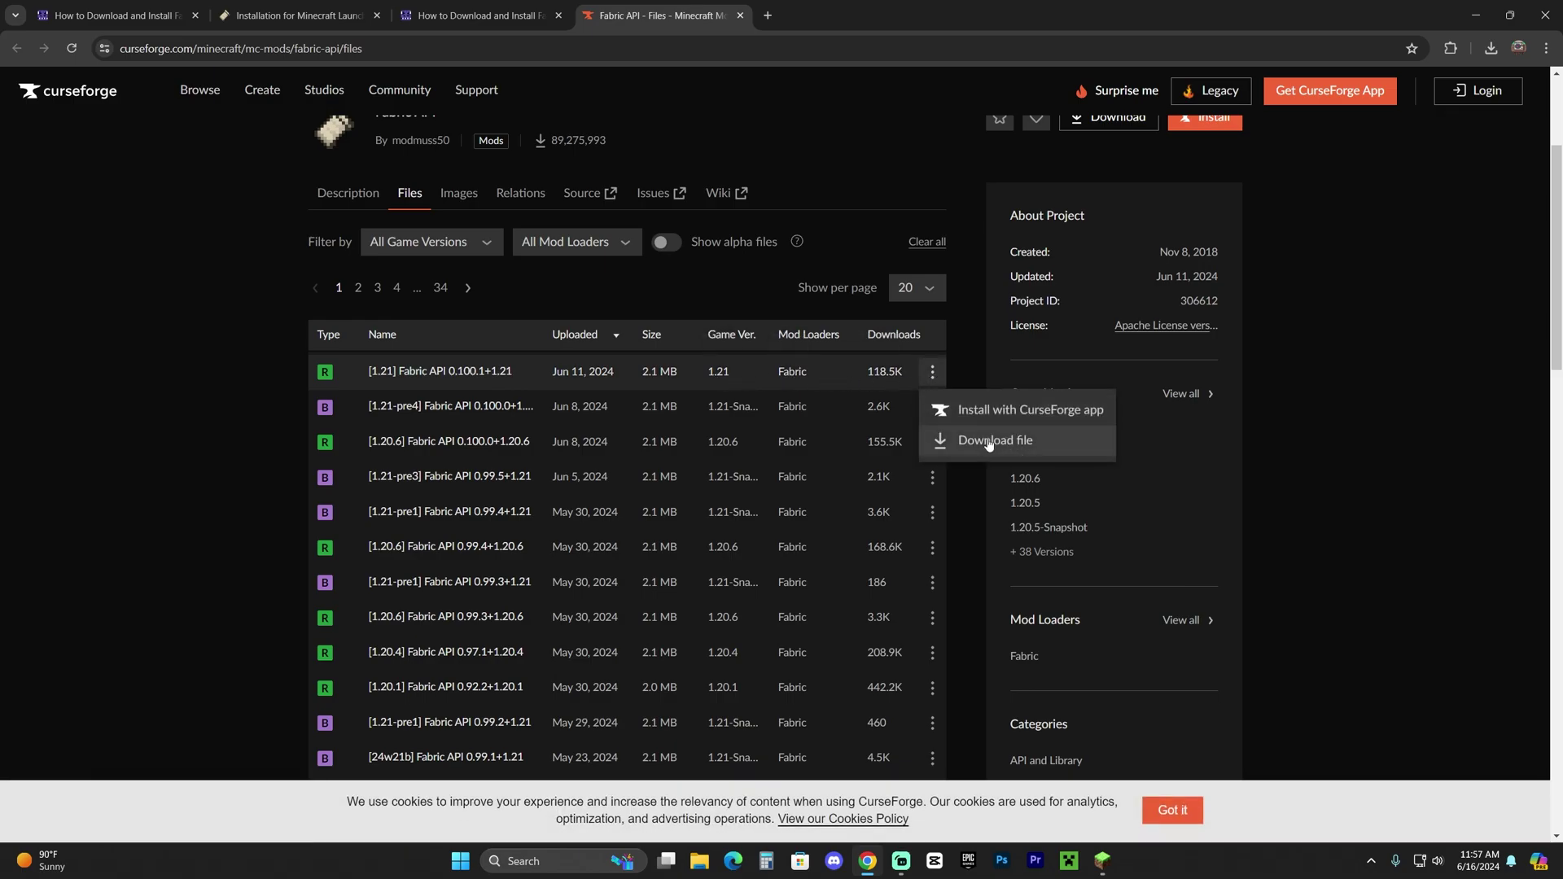
click(1014, 440)
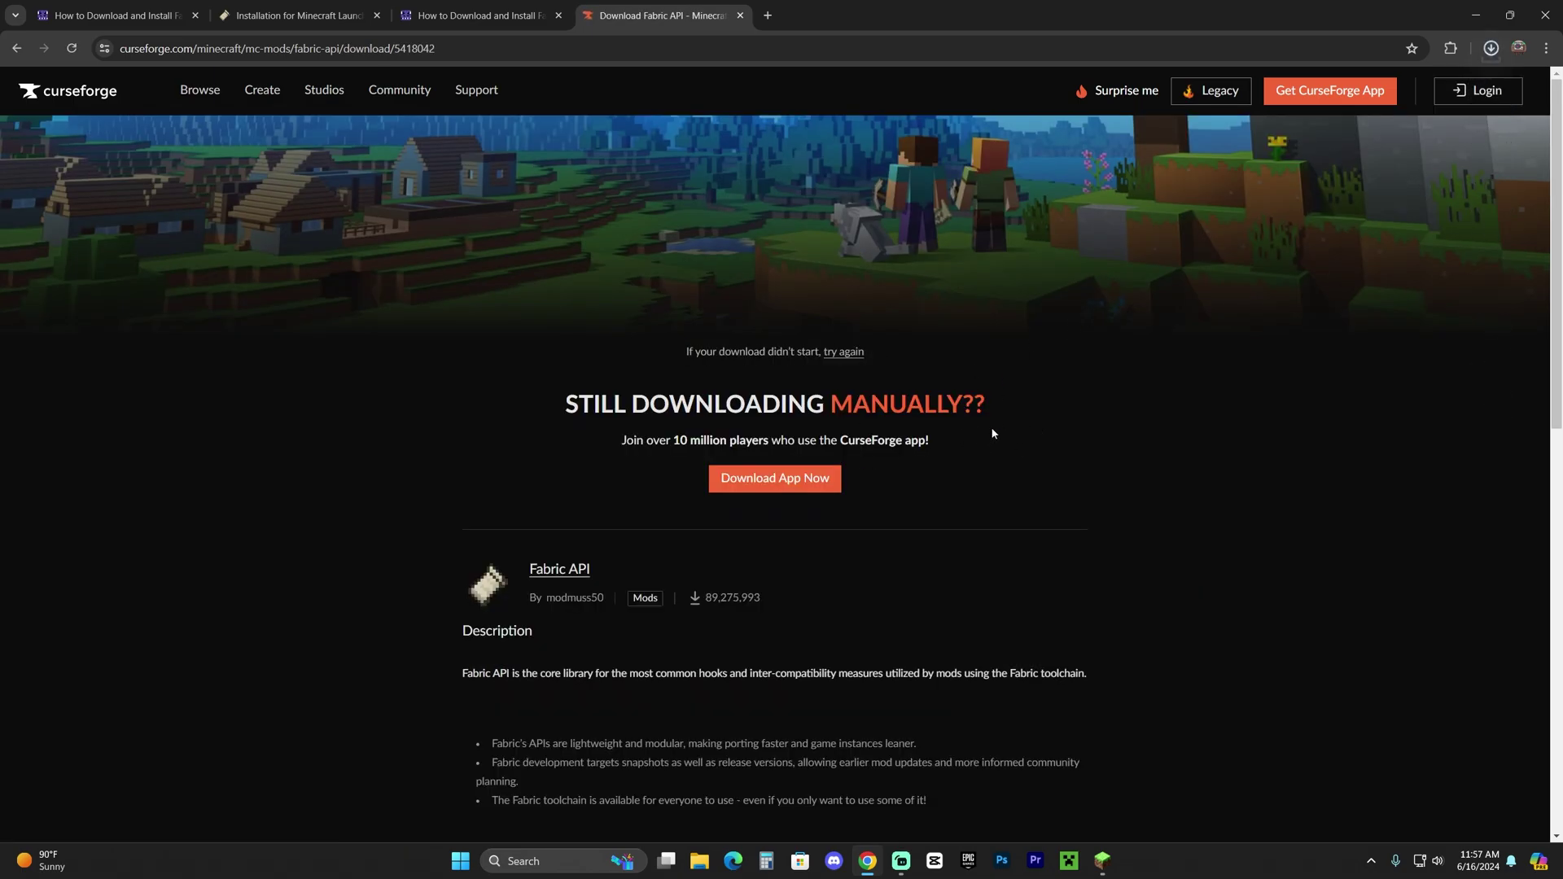
- Shrink the browser window and place the downloaded fabric-api-0.100.1+1.21 (2).jar beside the installer on the desktop
key(super+Down)
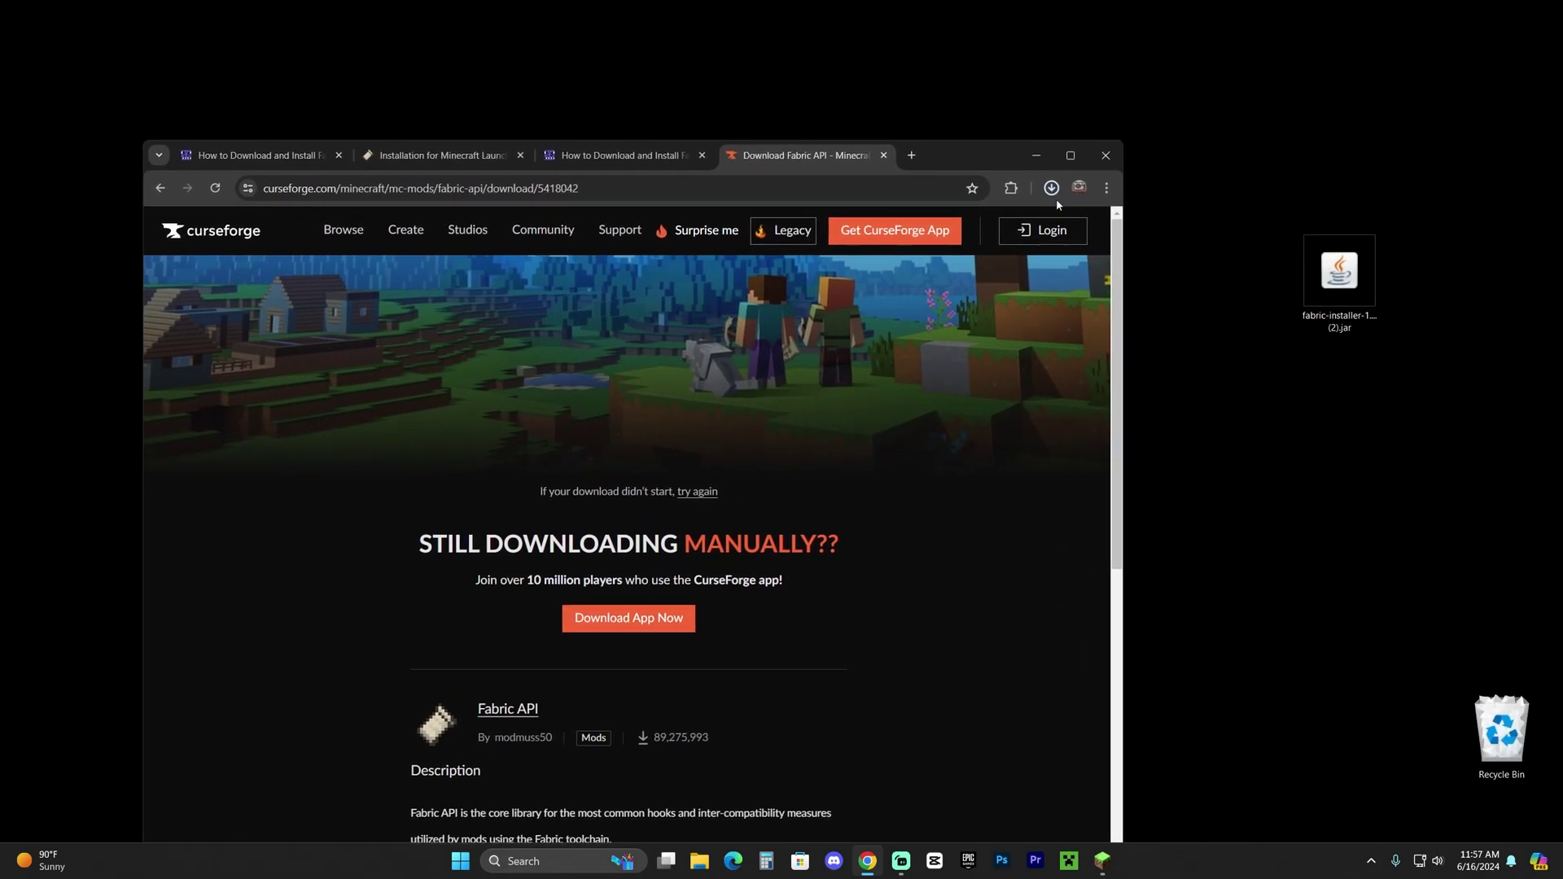
click(1051, 188)
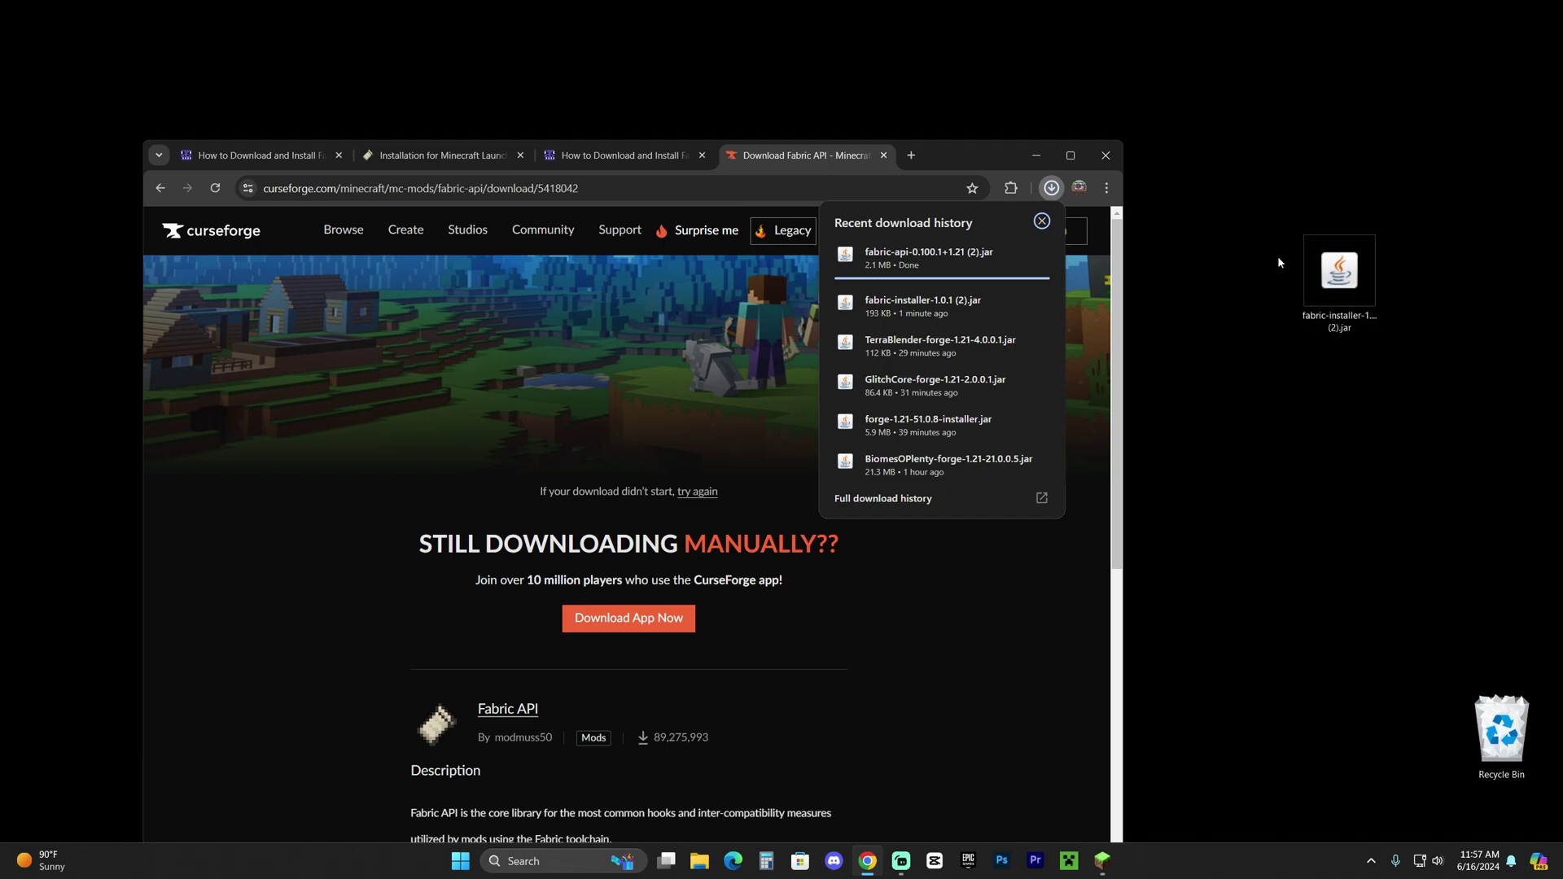
drag(936, 257, 1257, 276)
- Minimise the browser and move both Fabric jar files together to the middle of the desktop
drag(1160, 176, 1402, 336)
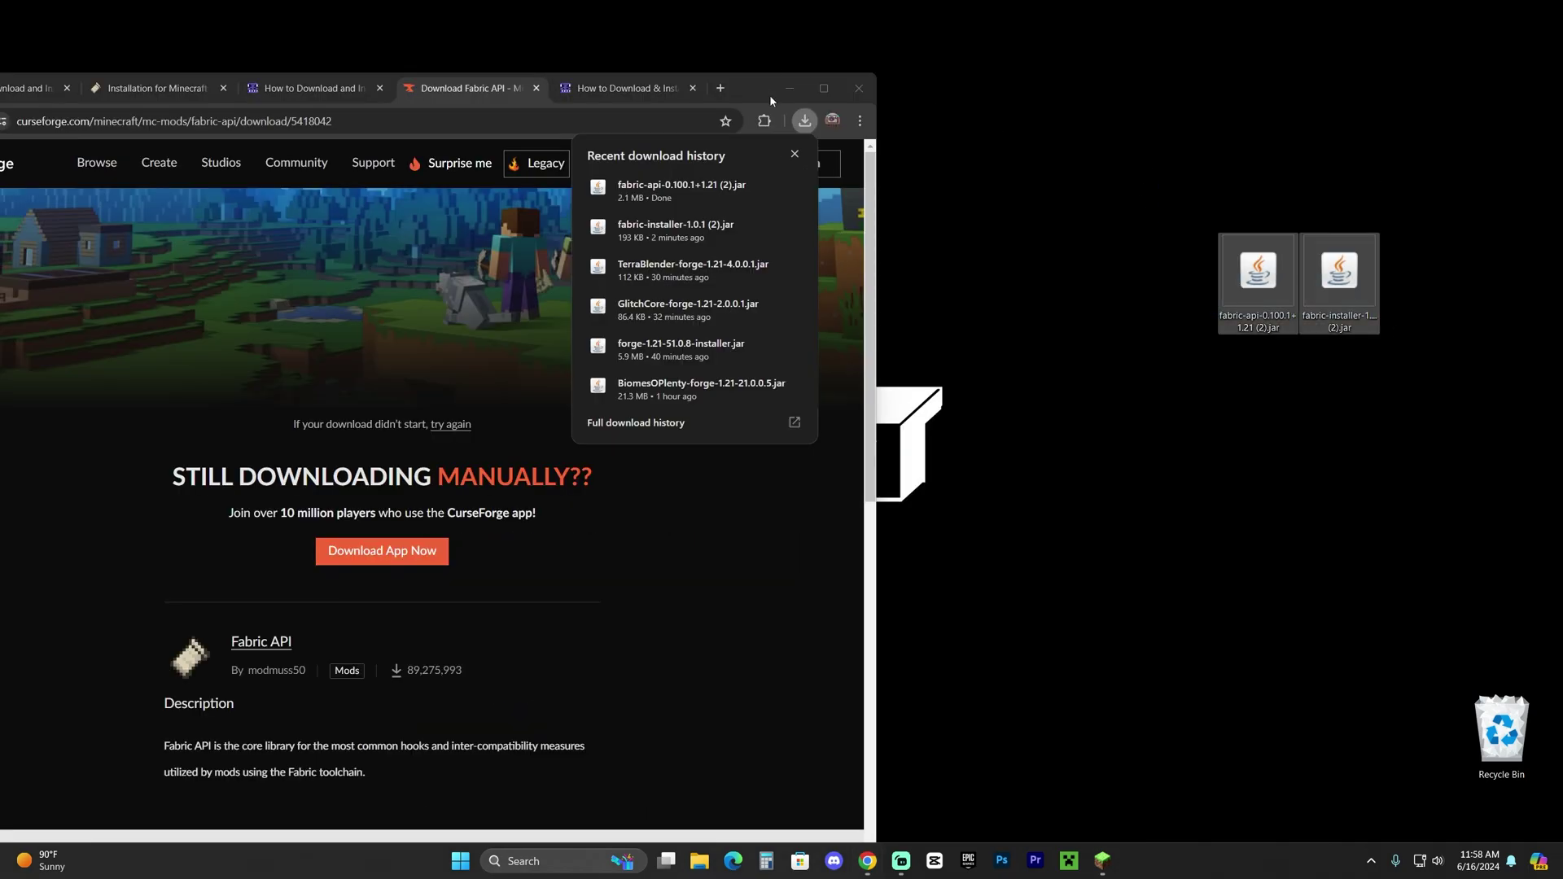
click(793, 93)
drag(1417, 178, 1218, 324)
drag(1334, 283, 847, 280)
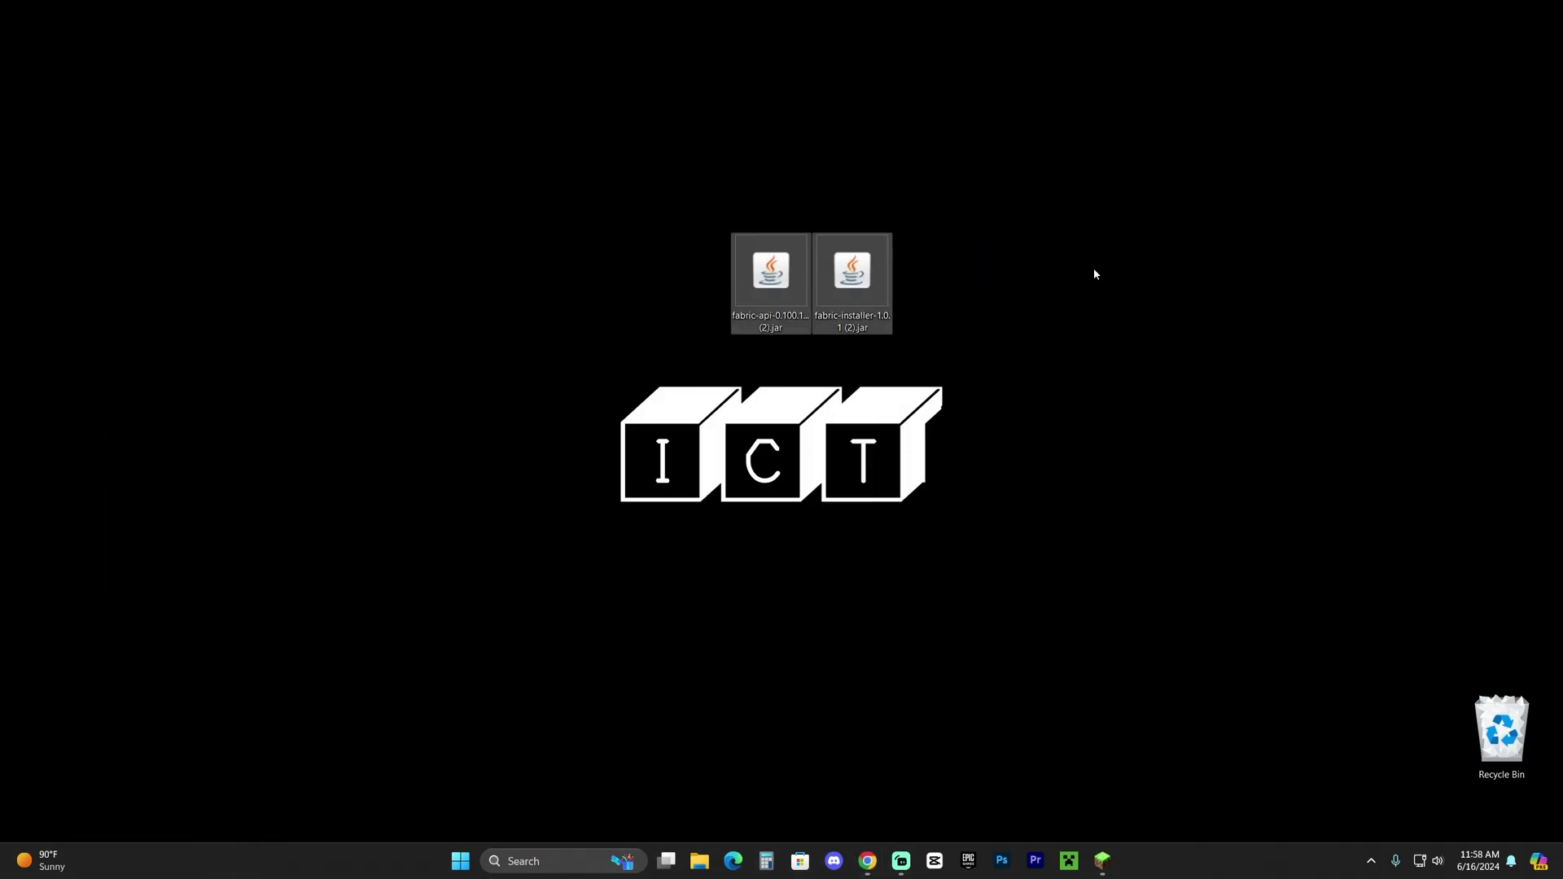
click(1102, 860)
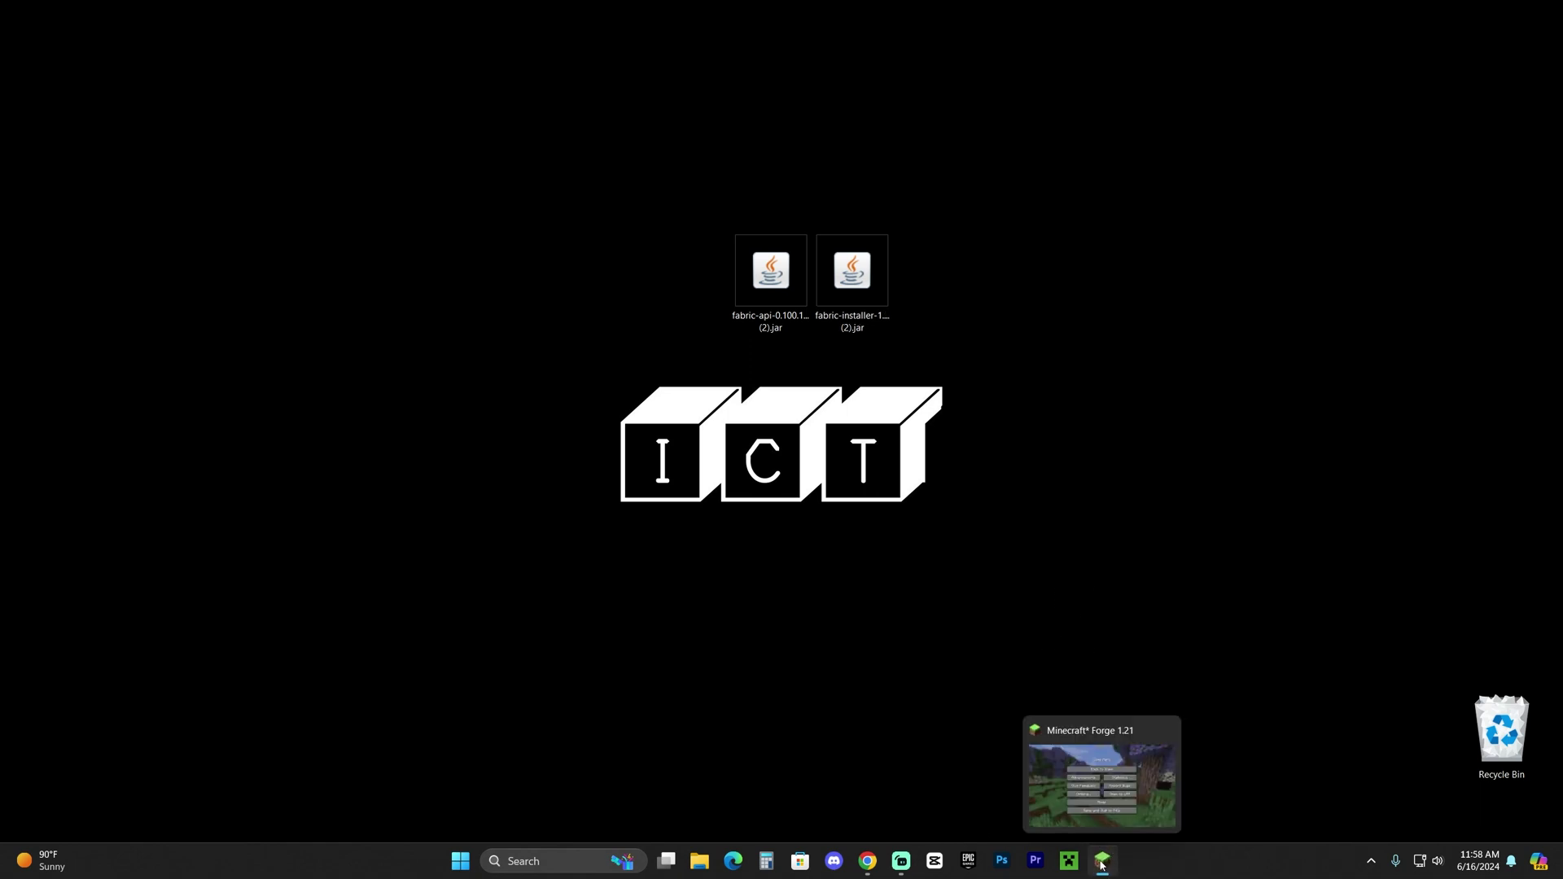
click(902, 708)
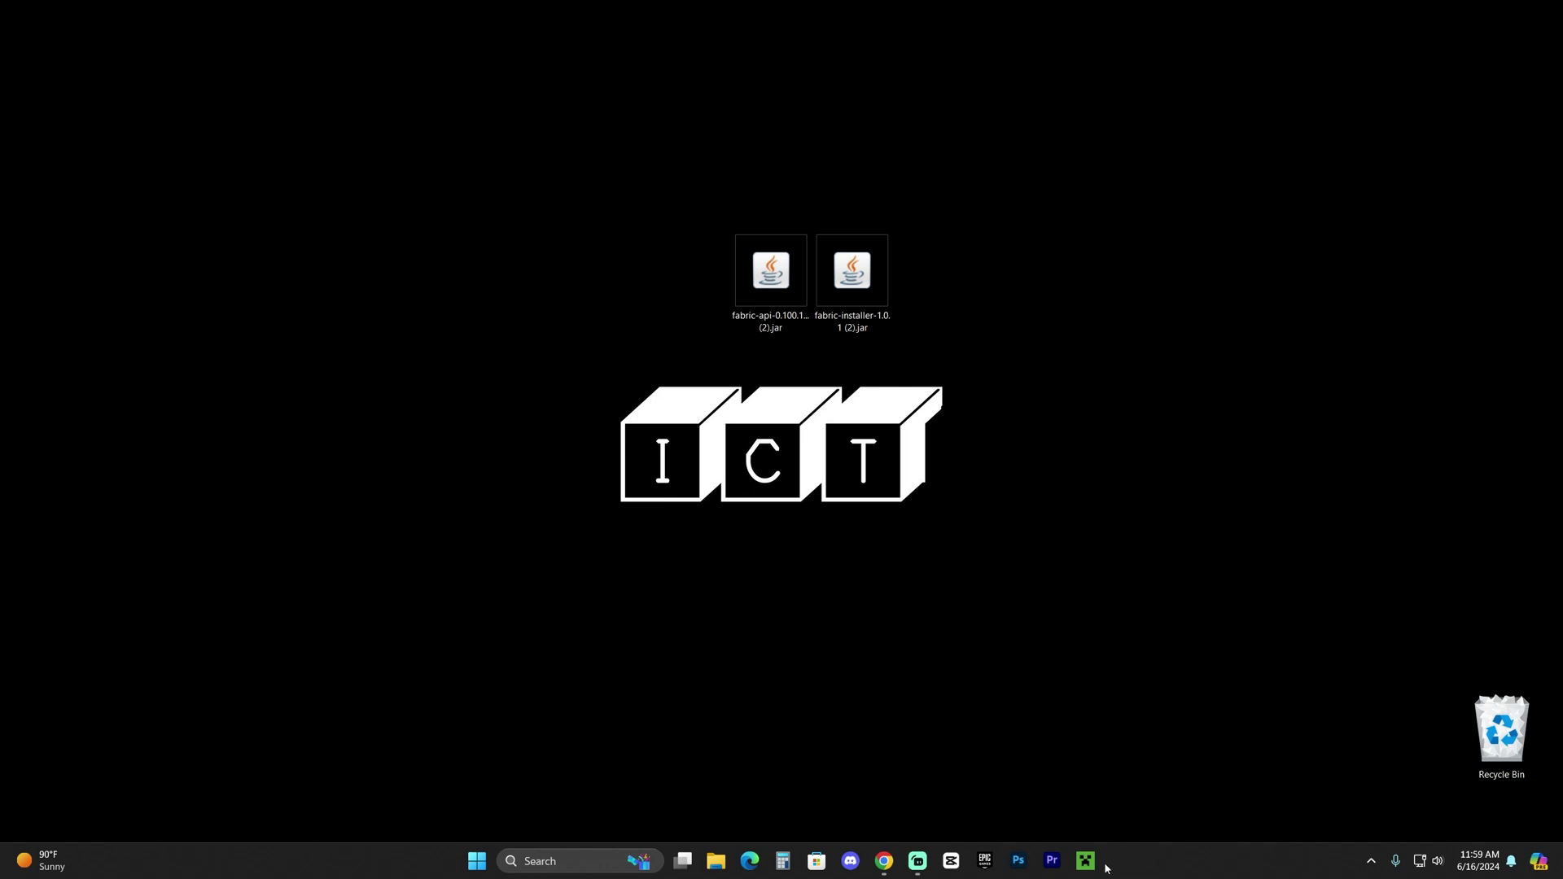
- Launch the Fabric Installer from the fabric-installer jar on the desktop using Open with
right_click(854, 274)
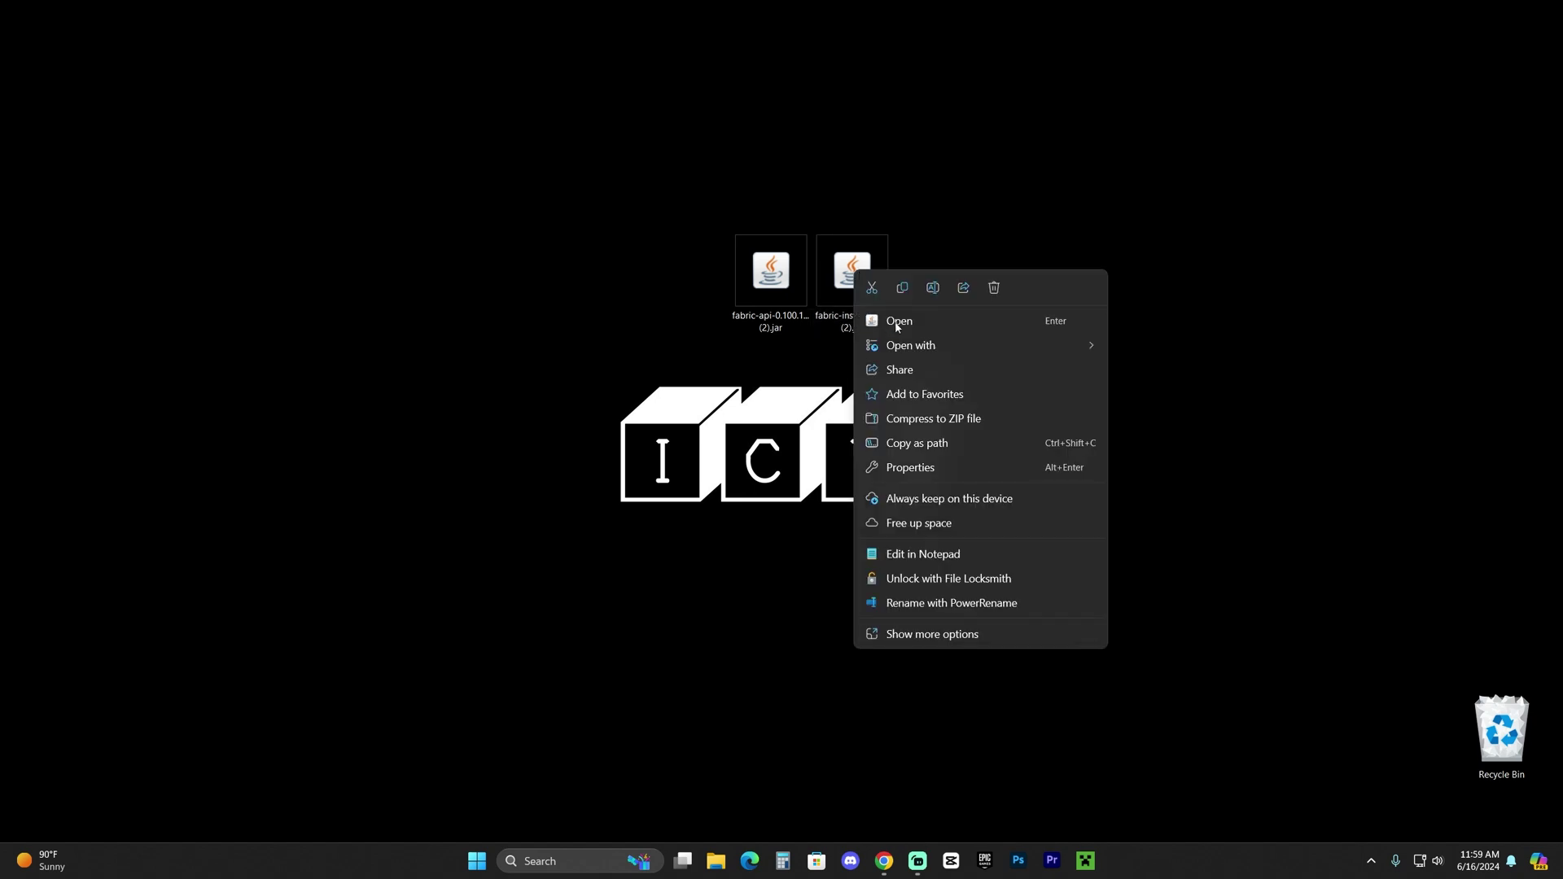
mouse_move(916, 345)
click(1201, 348)
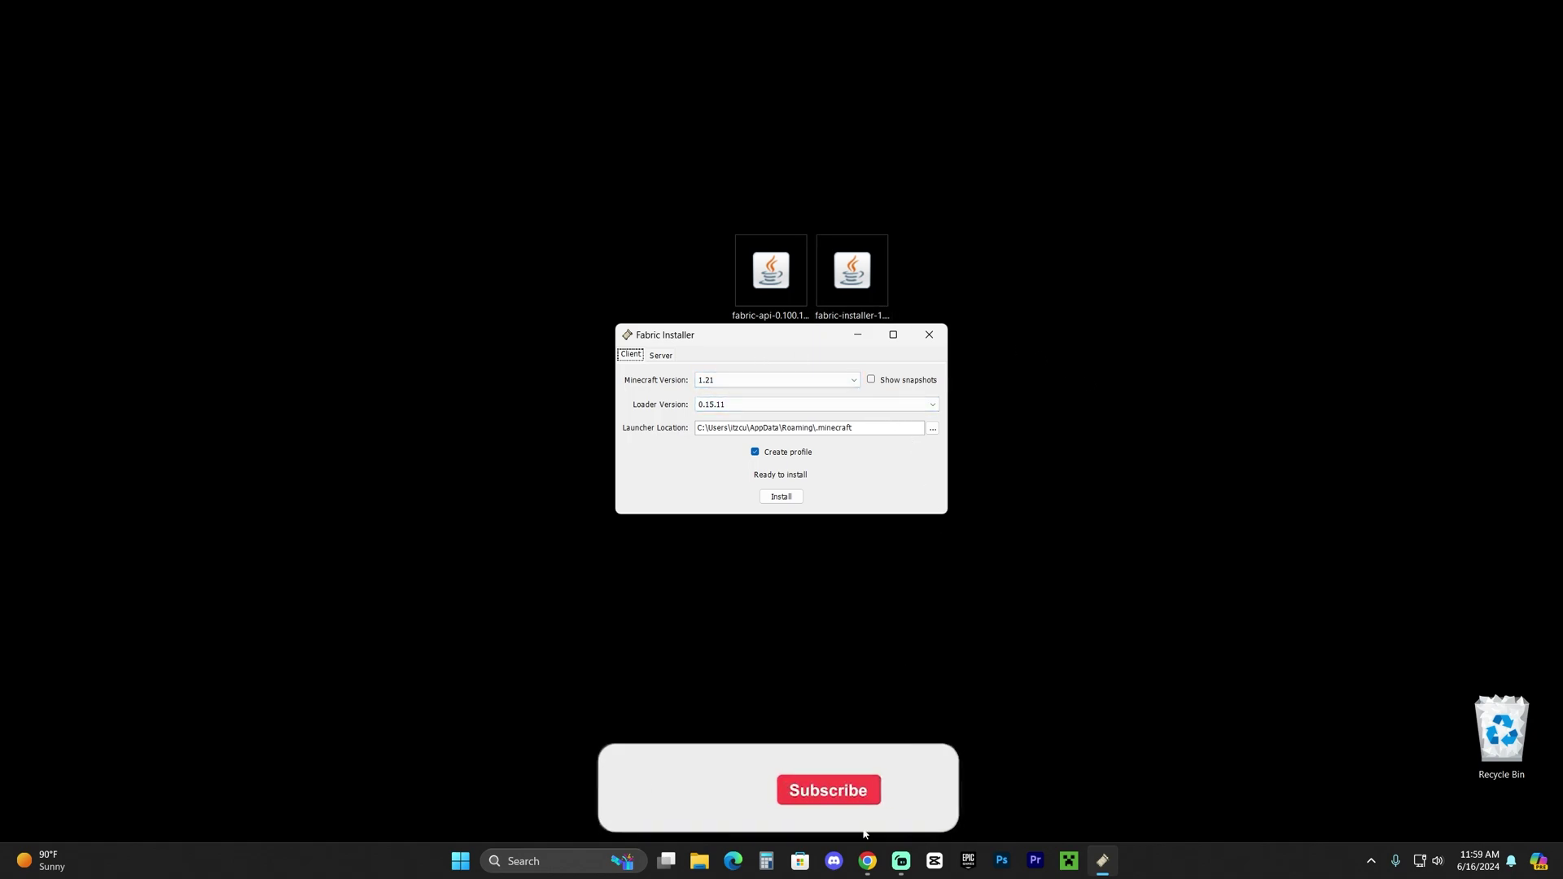
- Switch to Chrome and read the Java 21 (JDK 21) guide for its download and installation instructions
click(867, 860)
click(811, 90)
click(814, 22)
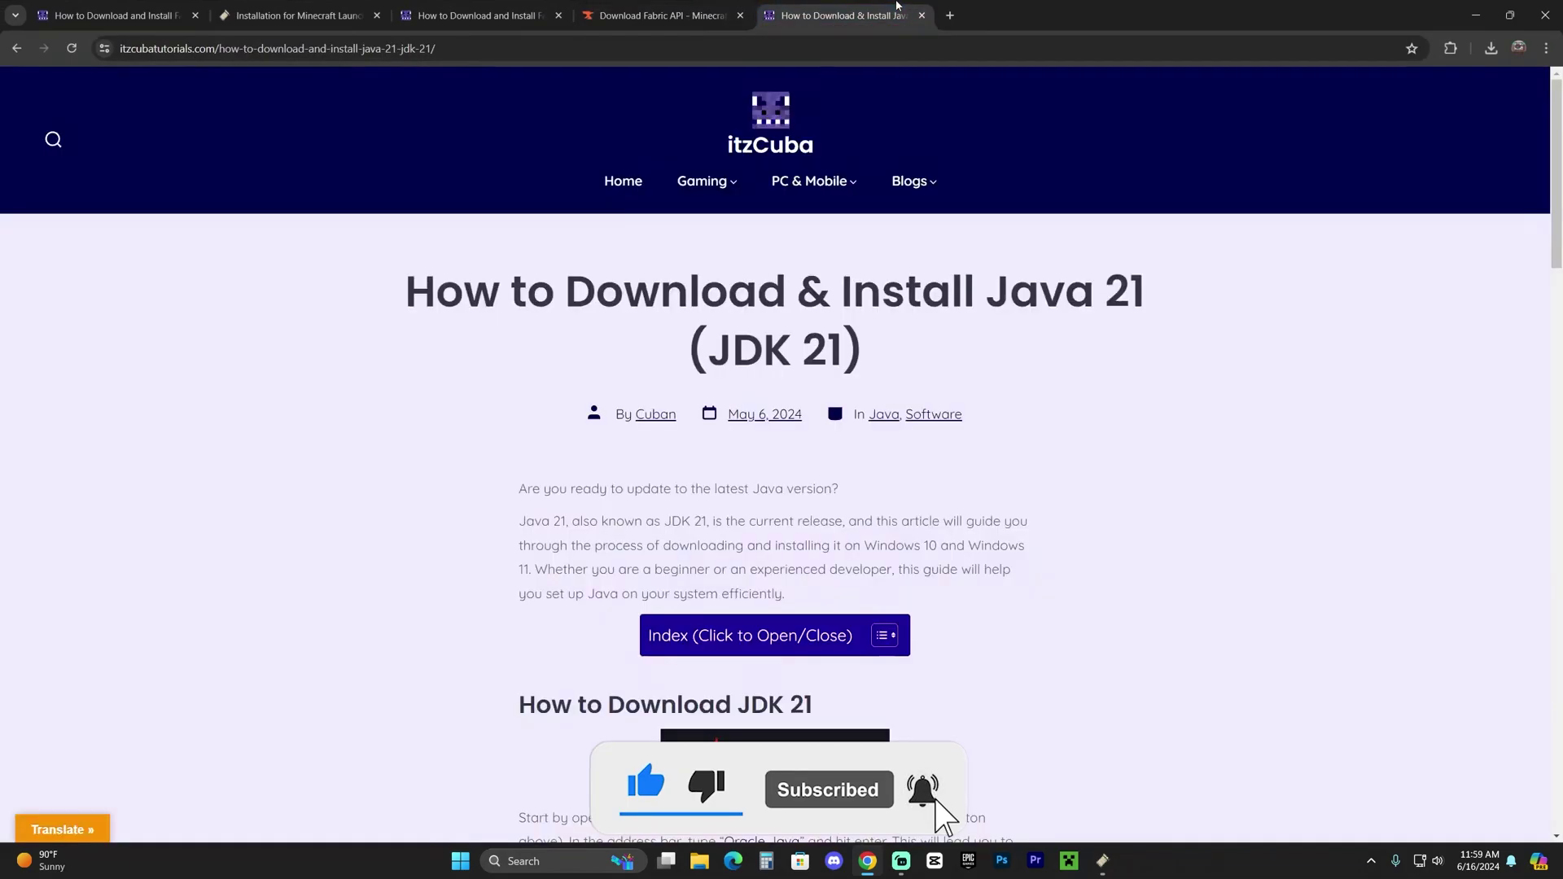
drag(407, 290, 1047, 361)
click(1047, 362)
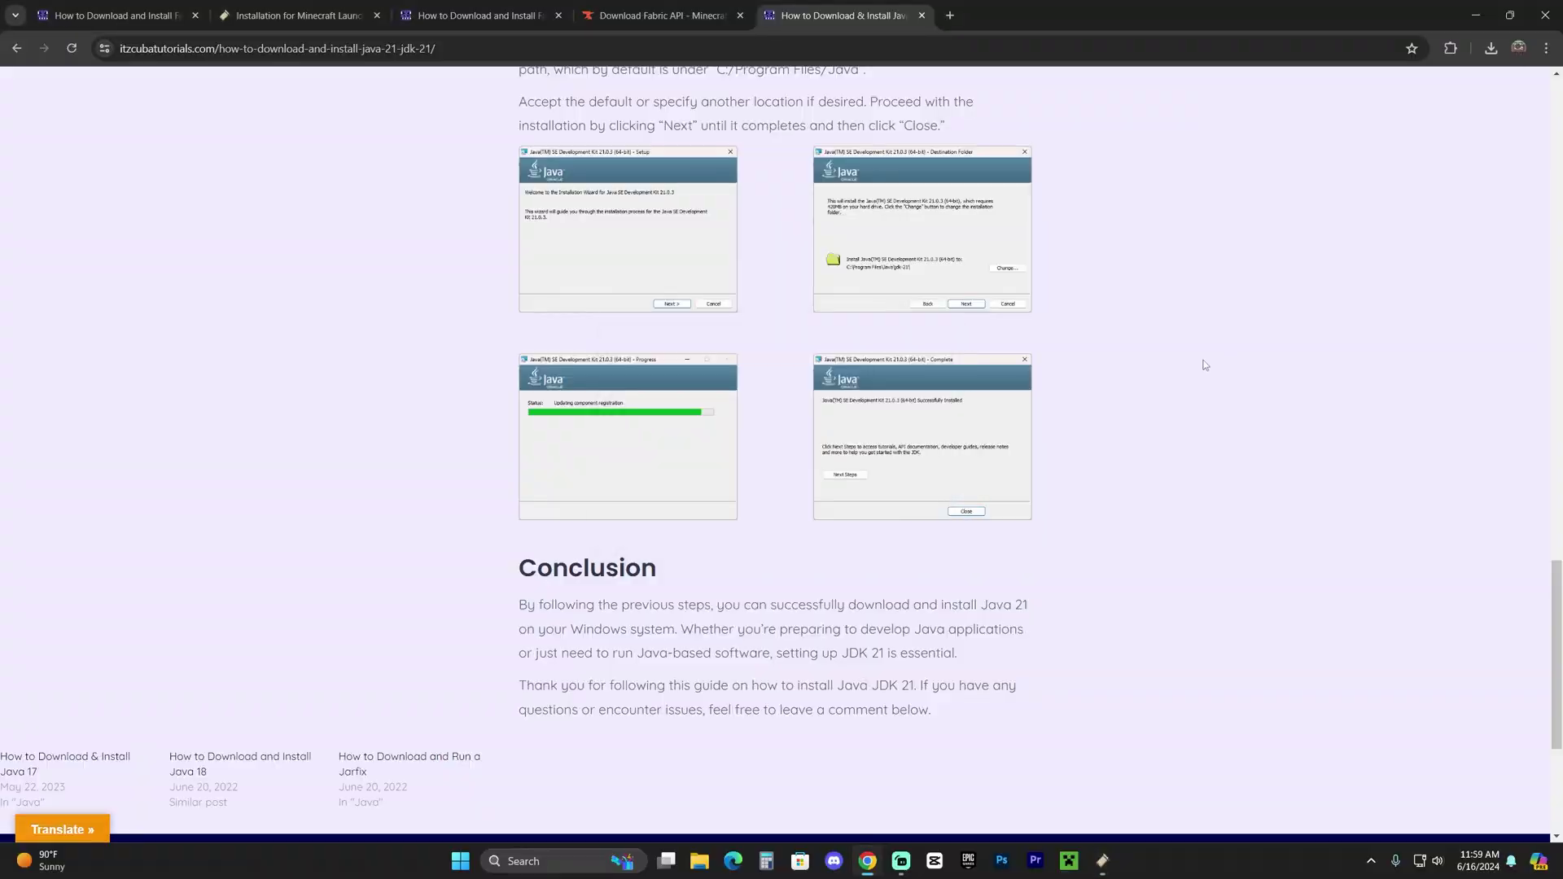
scroll(727, 331, up, 15)
scroll(583, 351, down, 11)
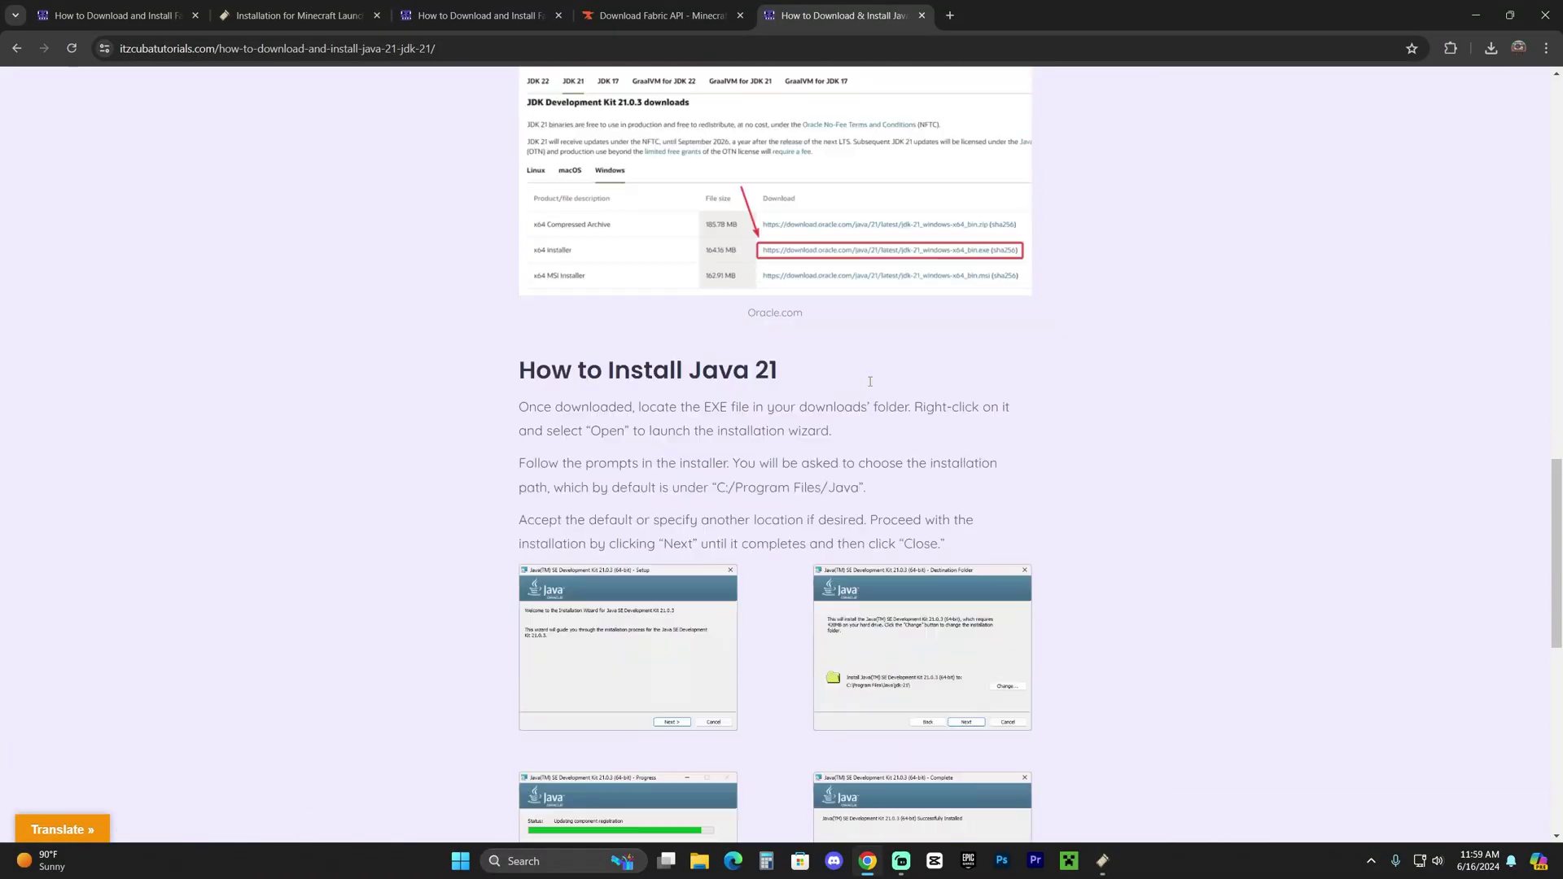
scroll(584, 351, down, 3)
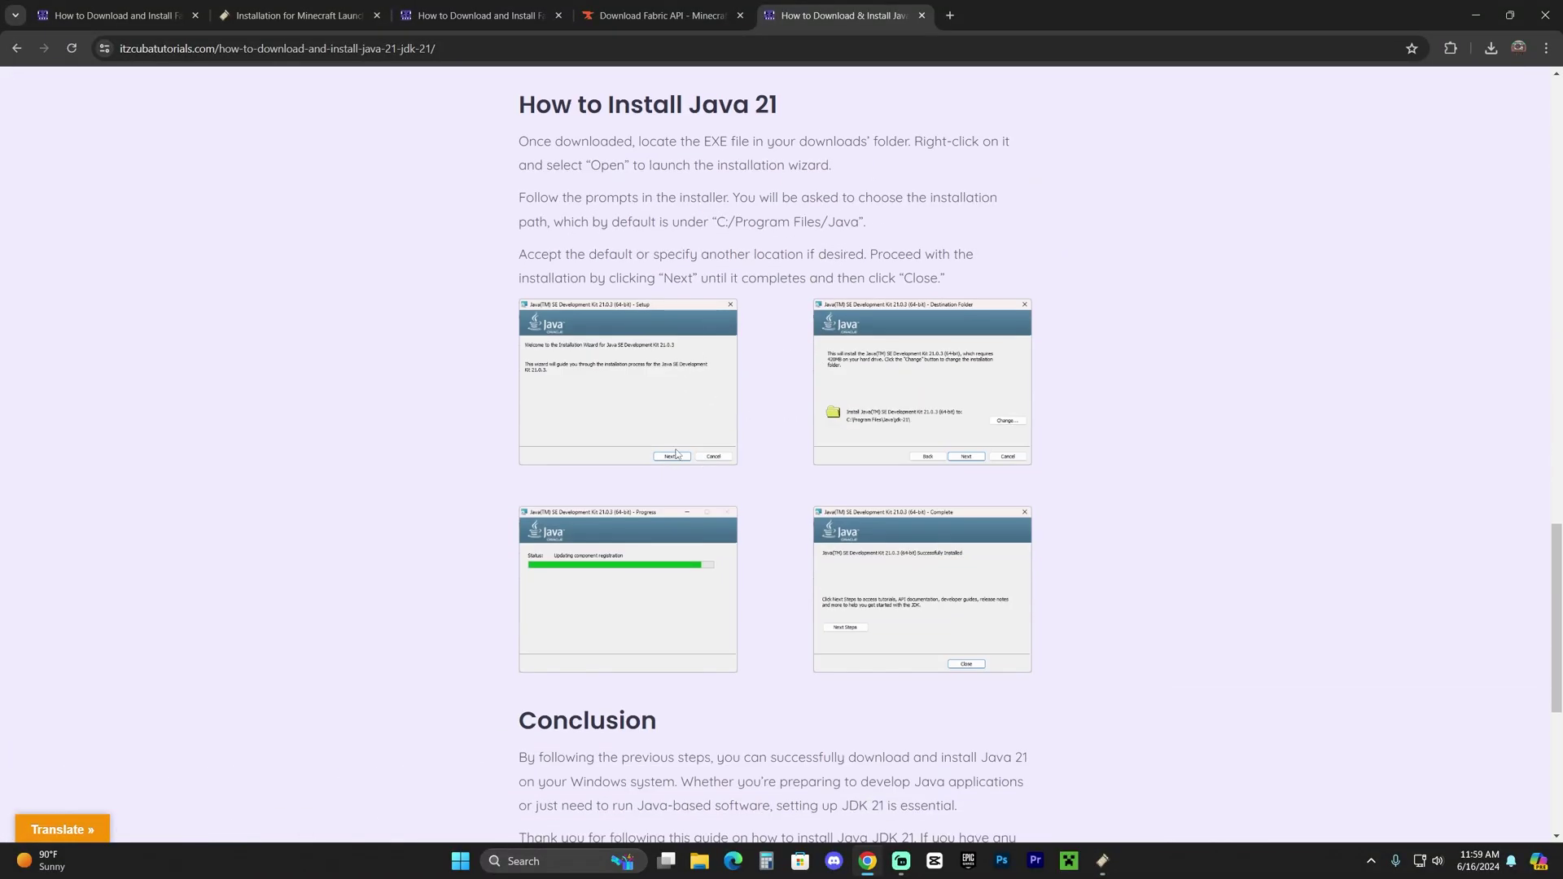
scroll(1199, 437, up, 20)
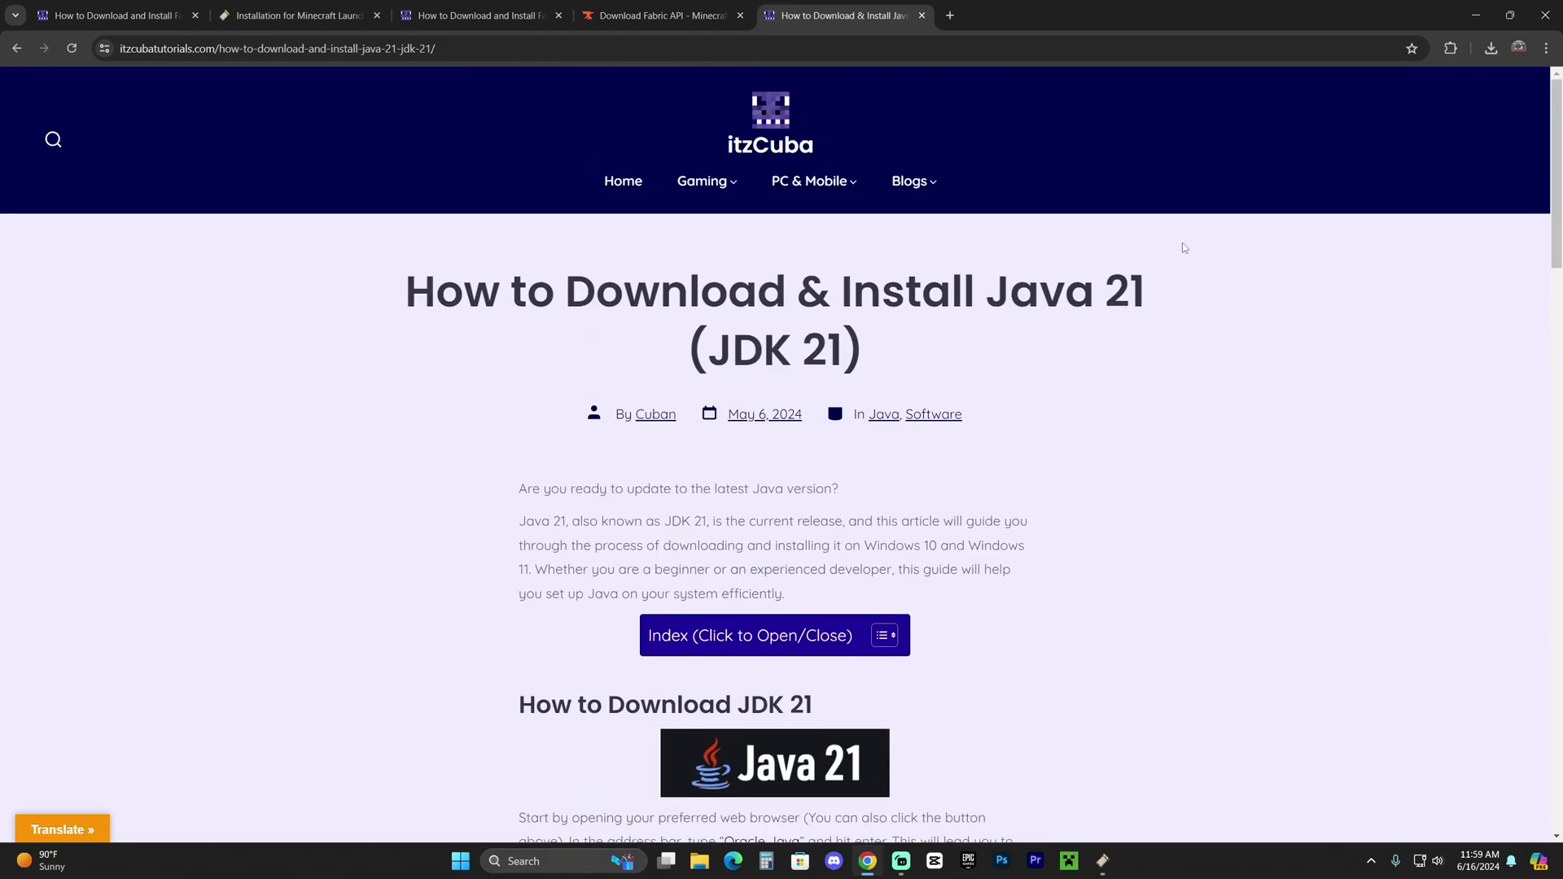
drag(1182, 244, 478, 297)
click(1019, 285)
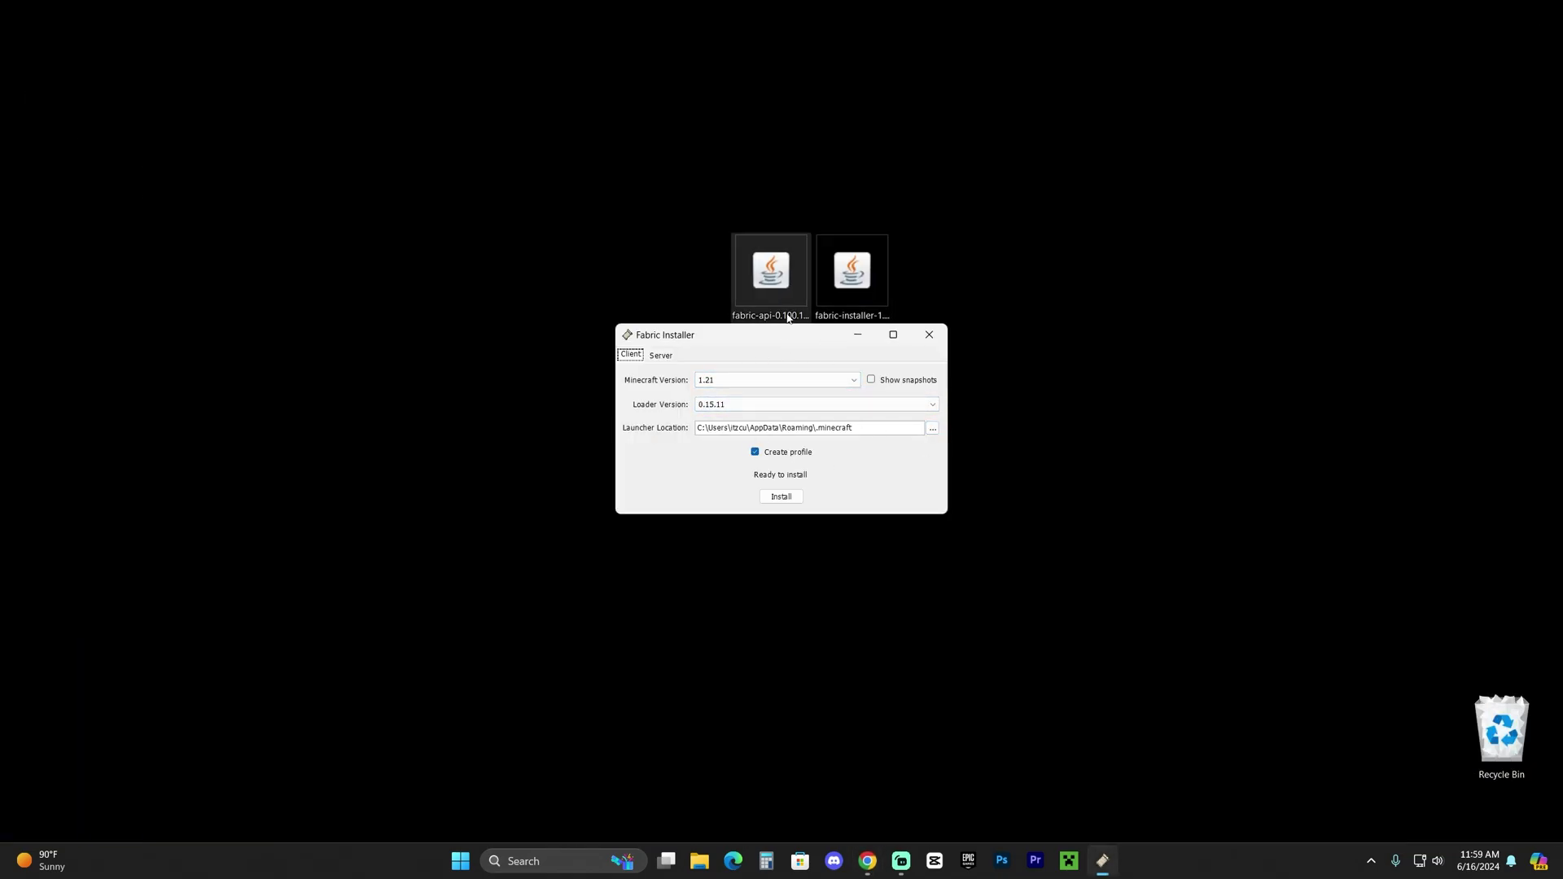
- Install Fabric Loader 0.15.11 for the Minecraft 1.21 client, keeping profile creation enabled, and acknowledge the completed installation
click(752, 365)
click(692, 389)
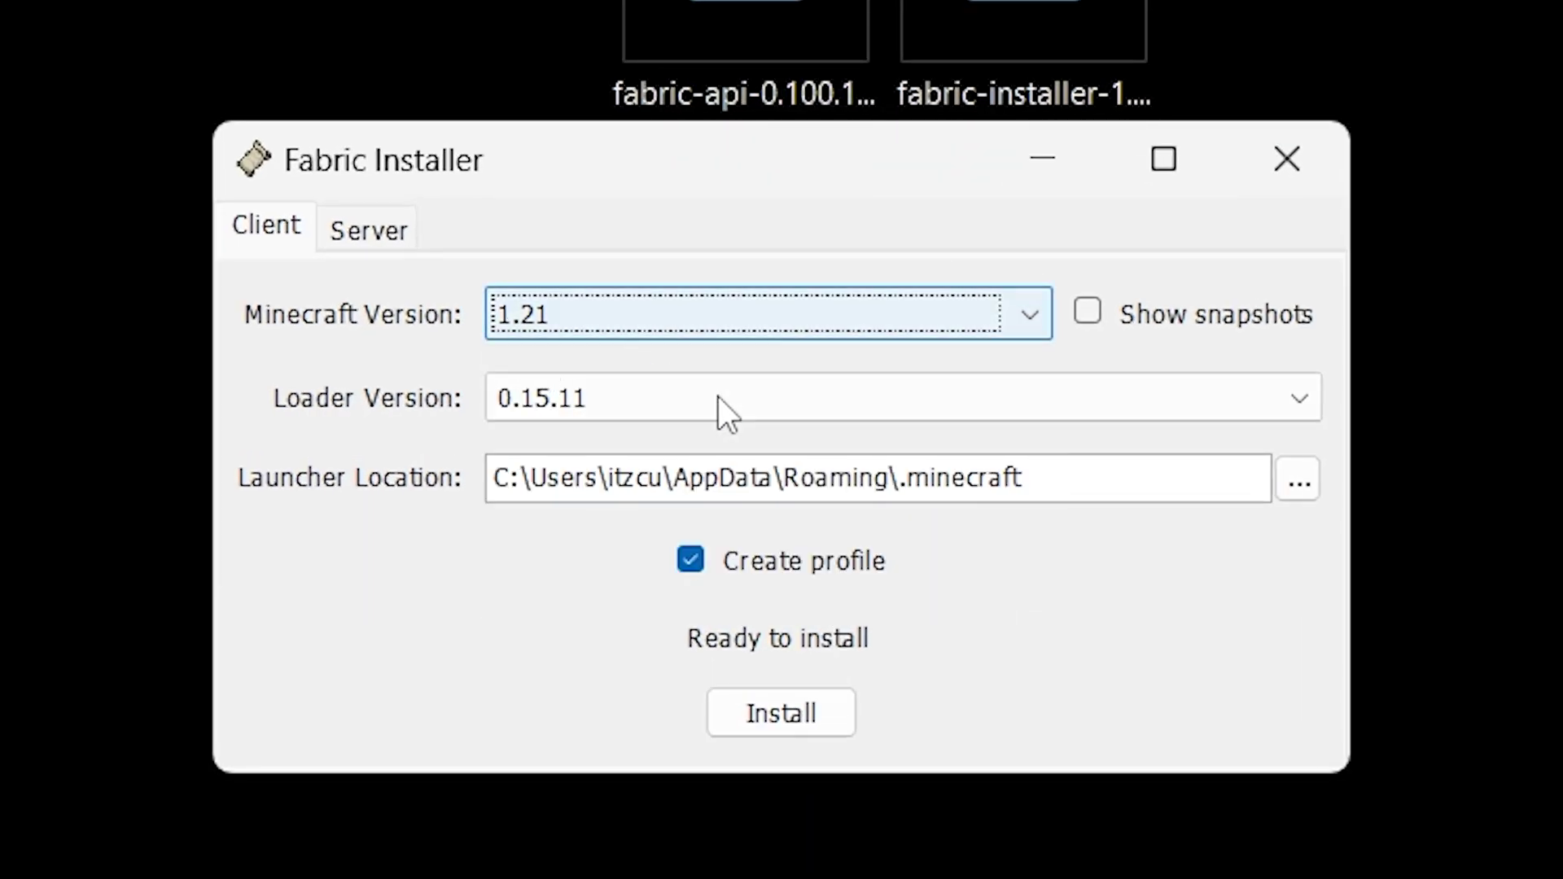
click(804, 707)
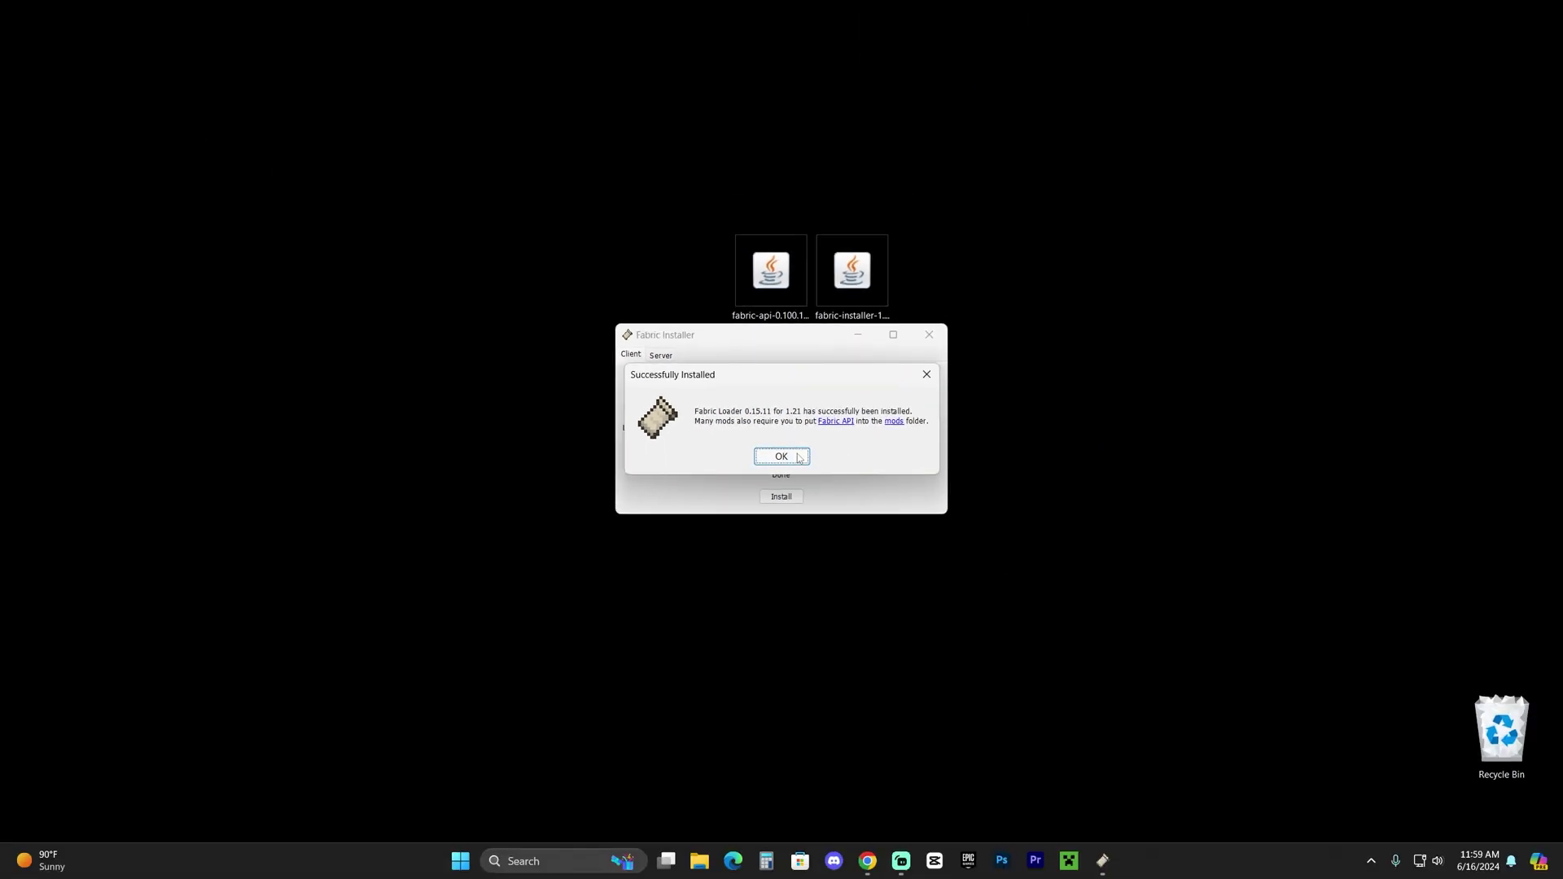
click(562, 861)
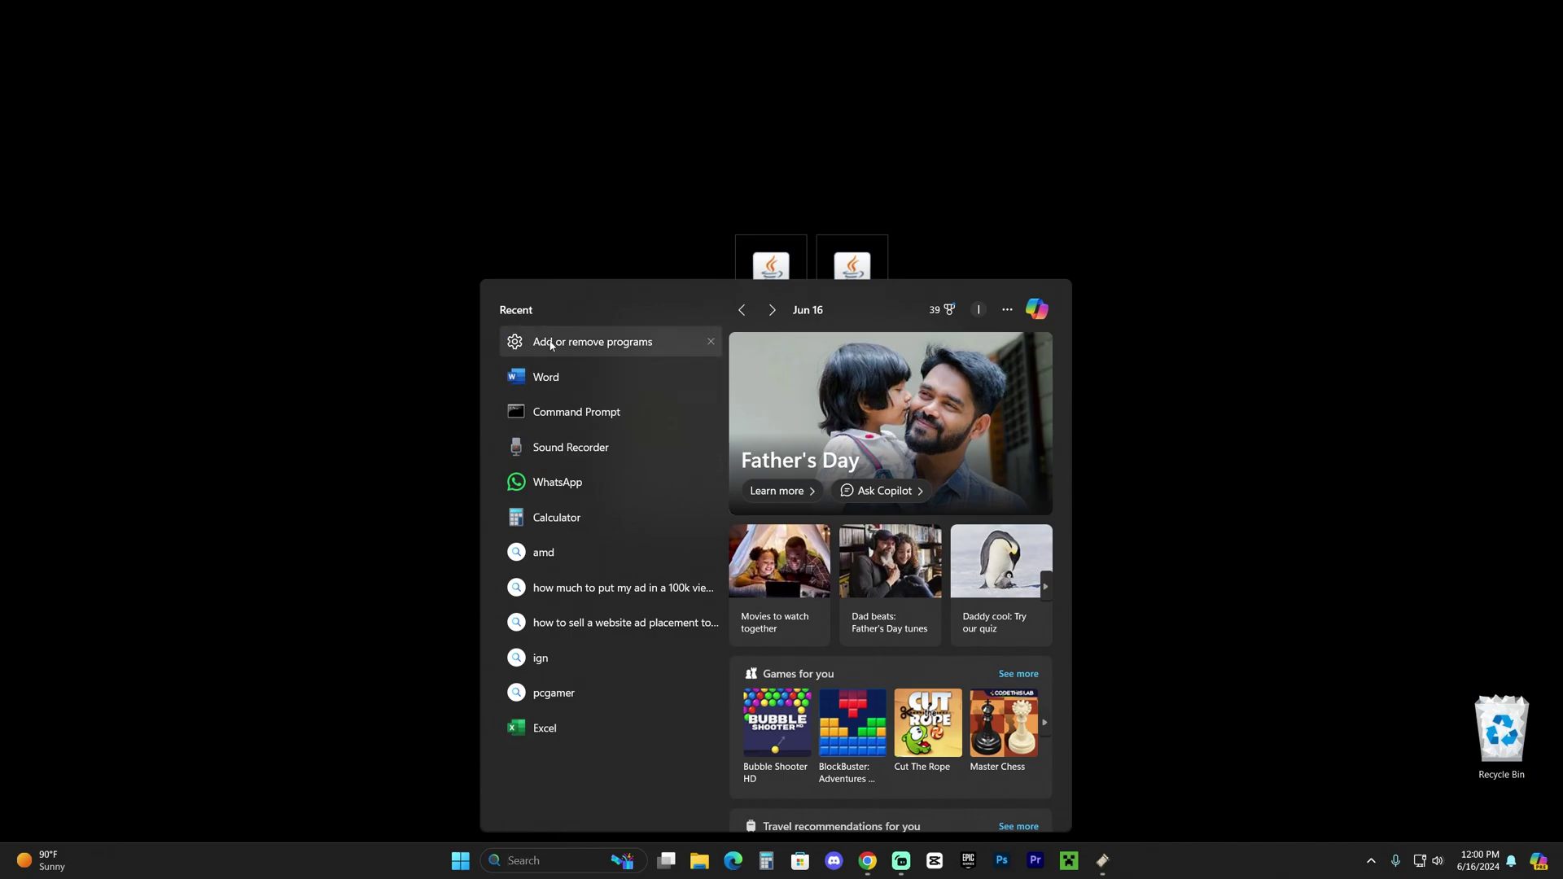
key(Escape)
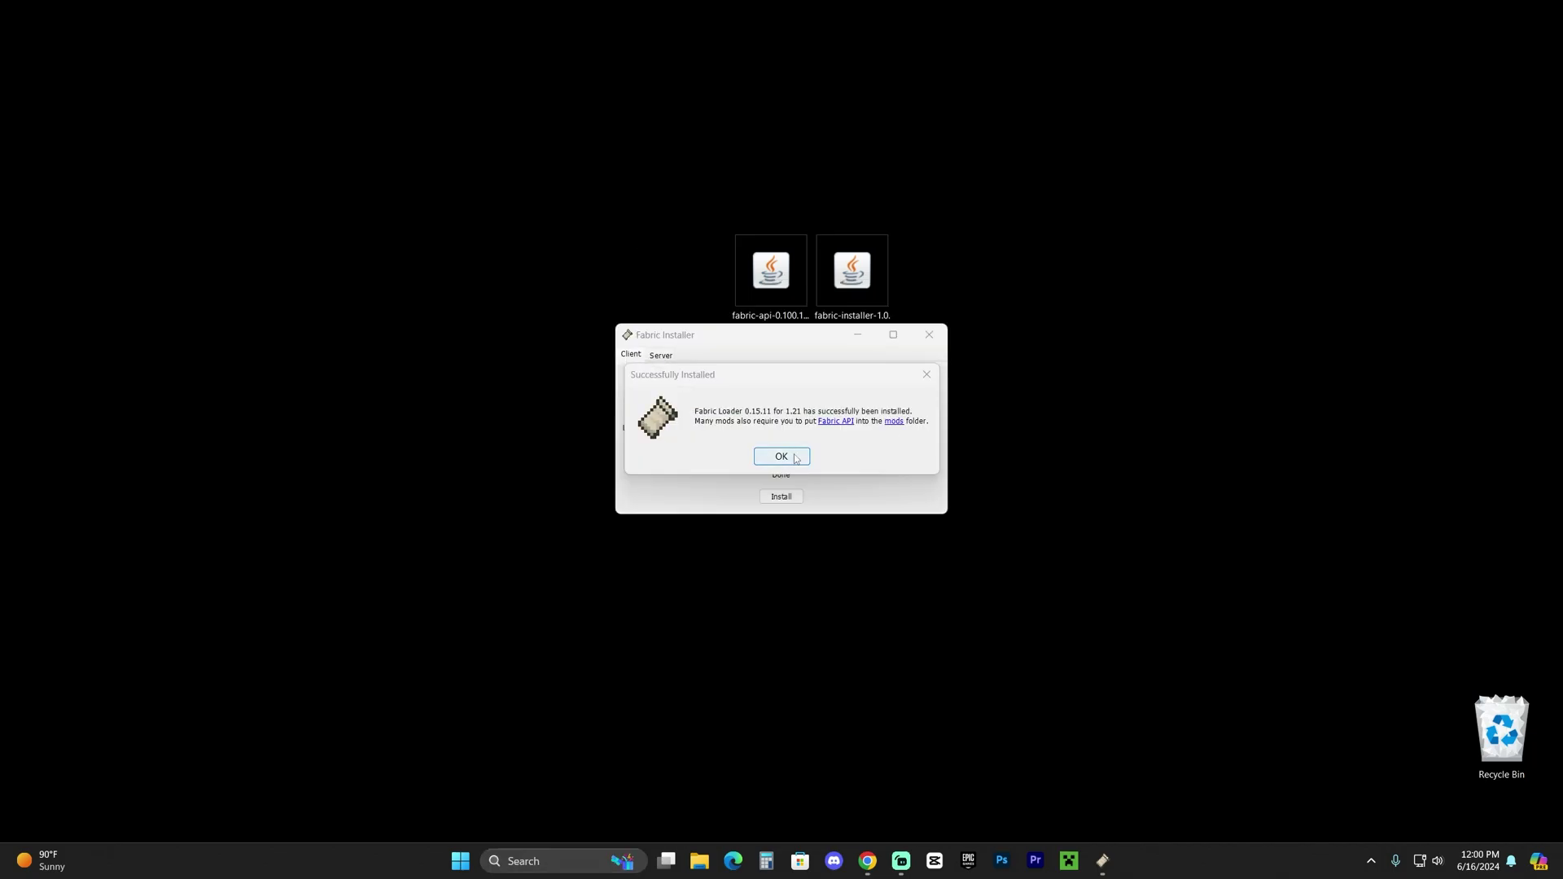
click(796, 457)
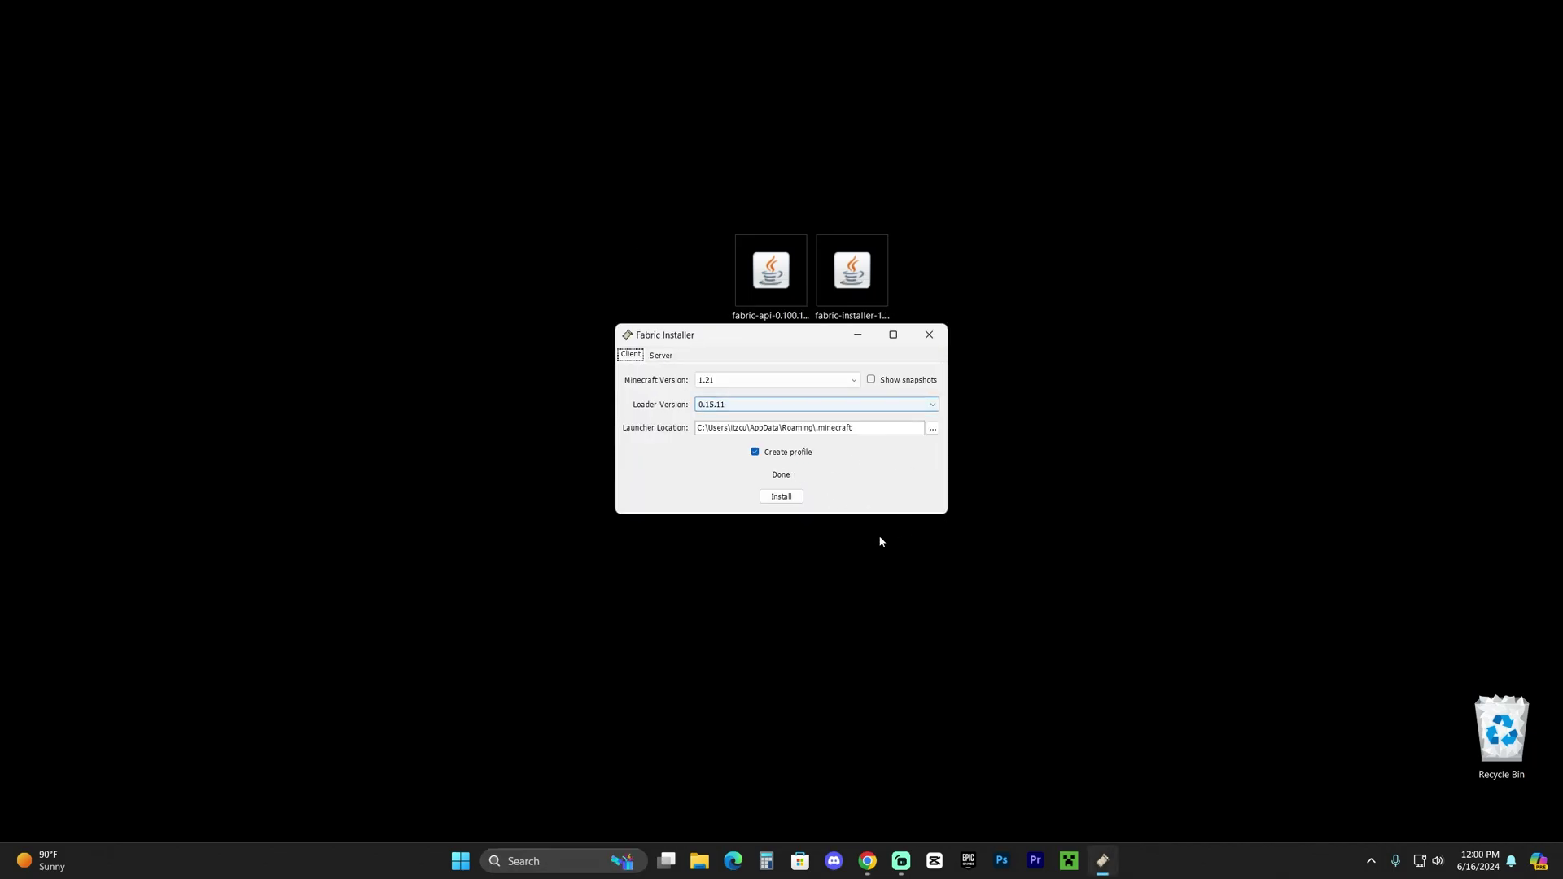
- Close the Fabric Installer and delete the fabric-installer jar from the desktop
click(867, 861)
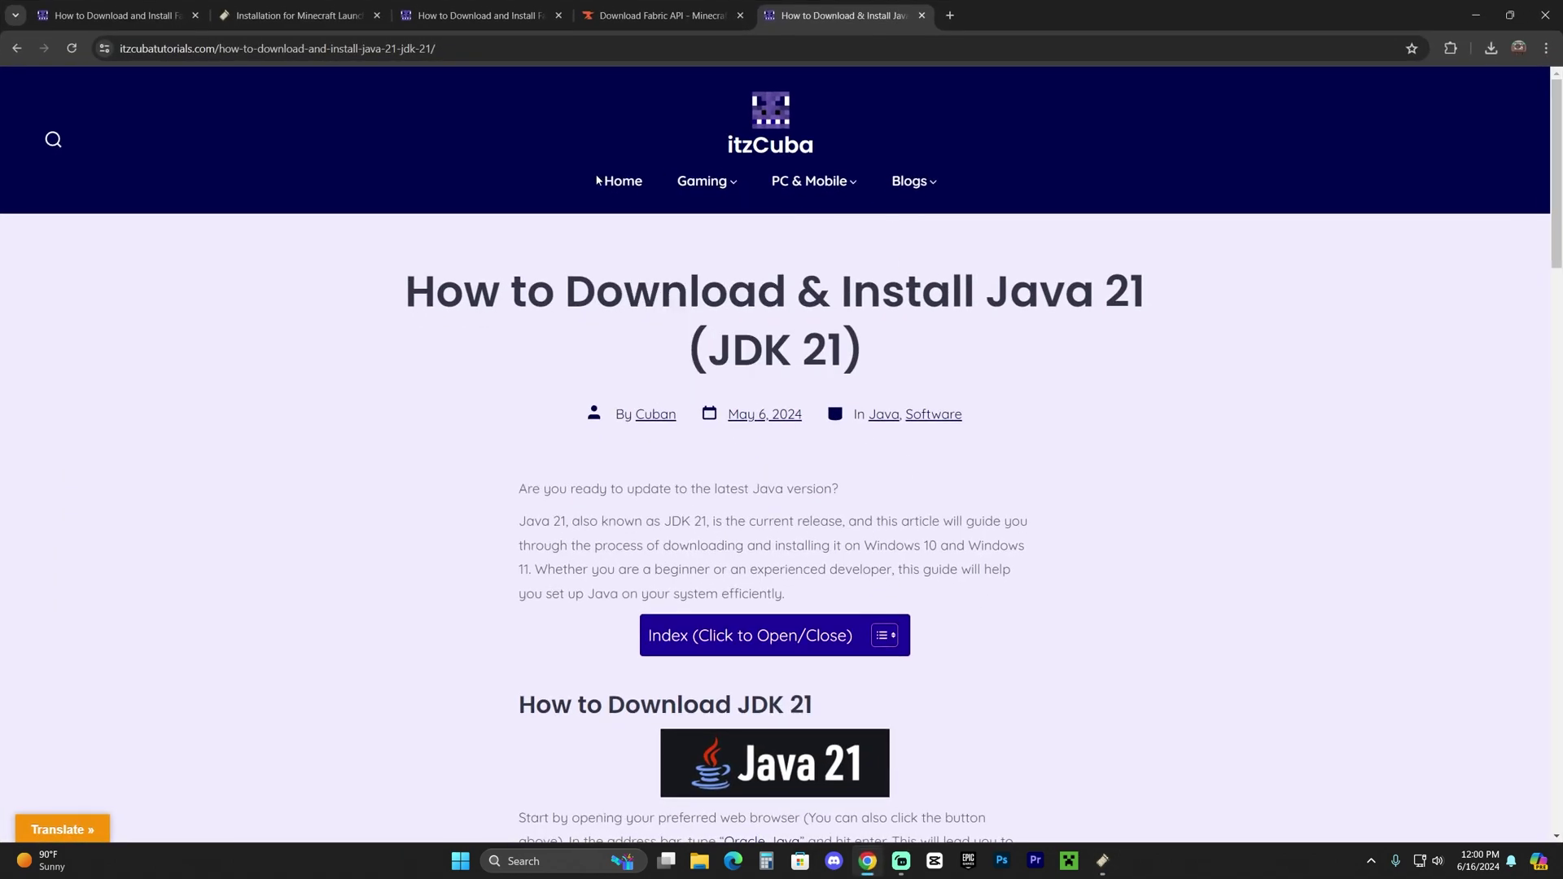
click(1475, 15)
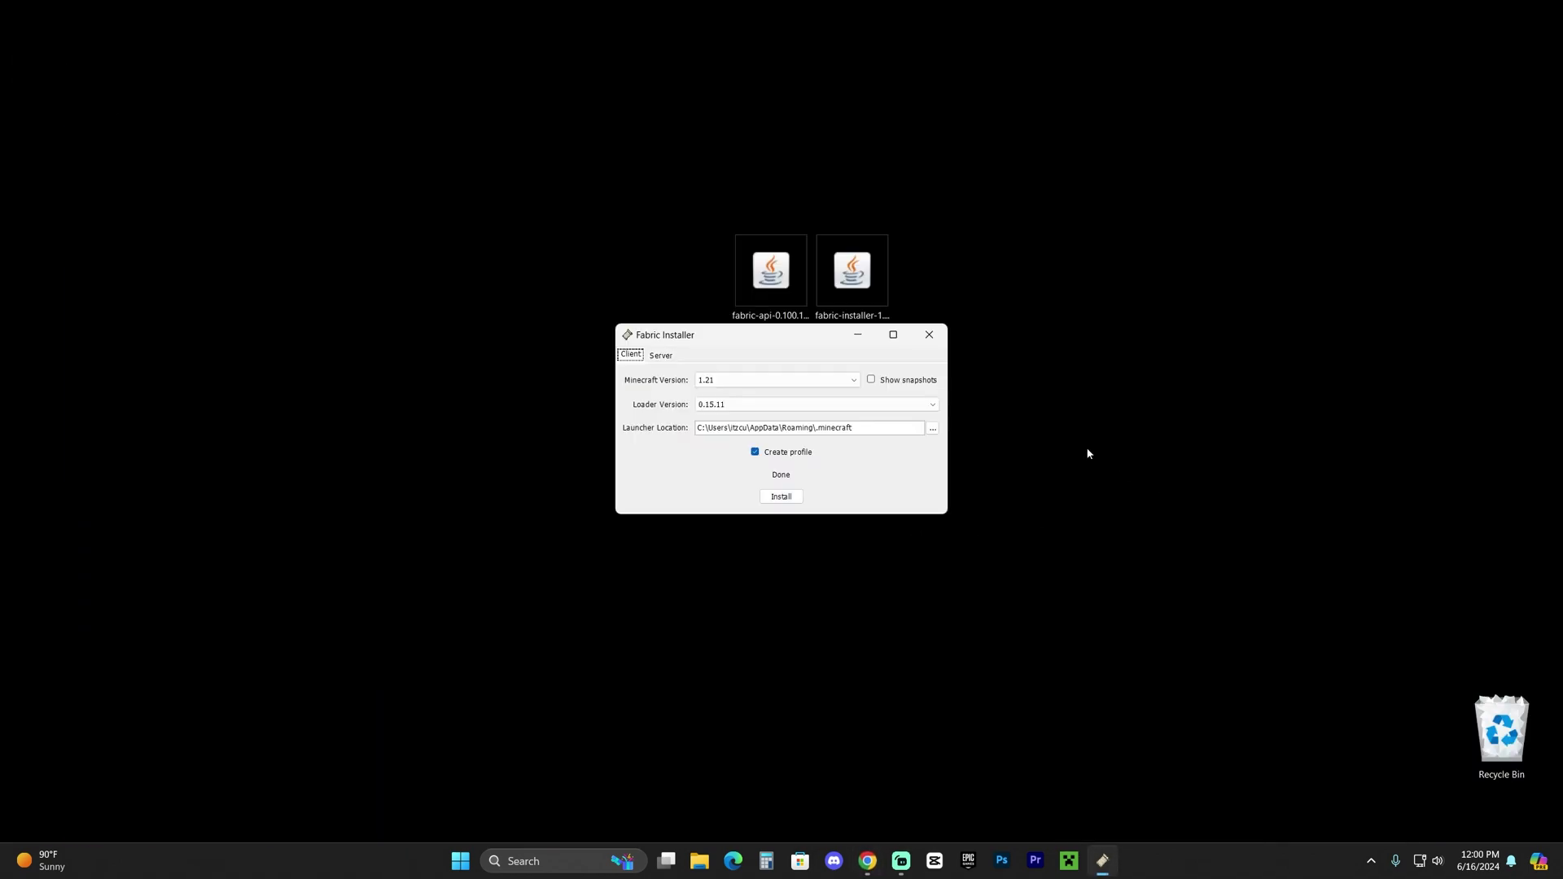
click(929, 335)
drag(1119, 392, 834, 240)
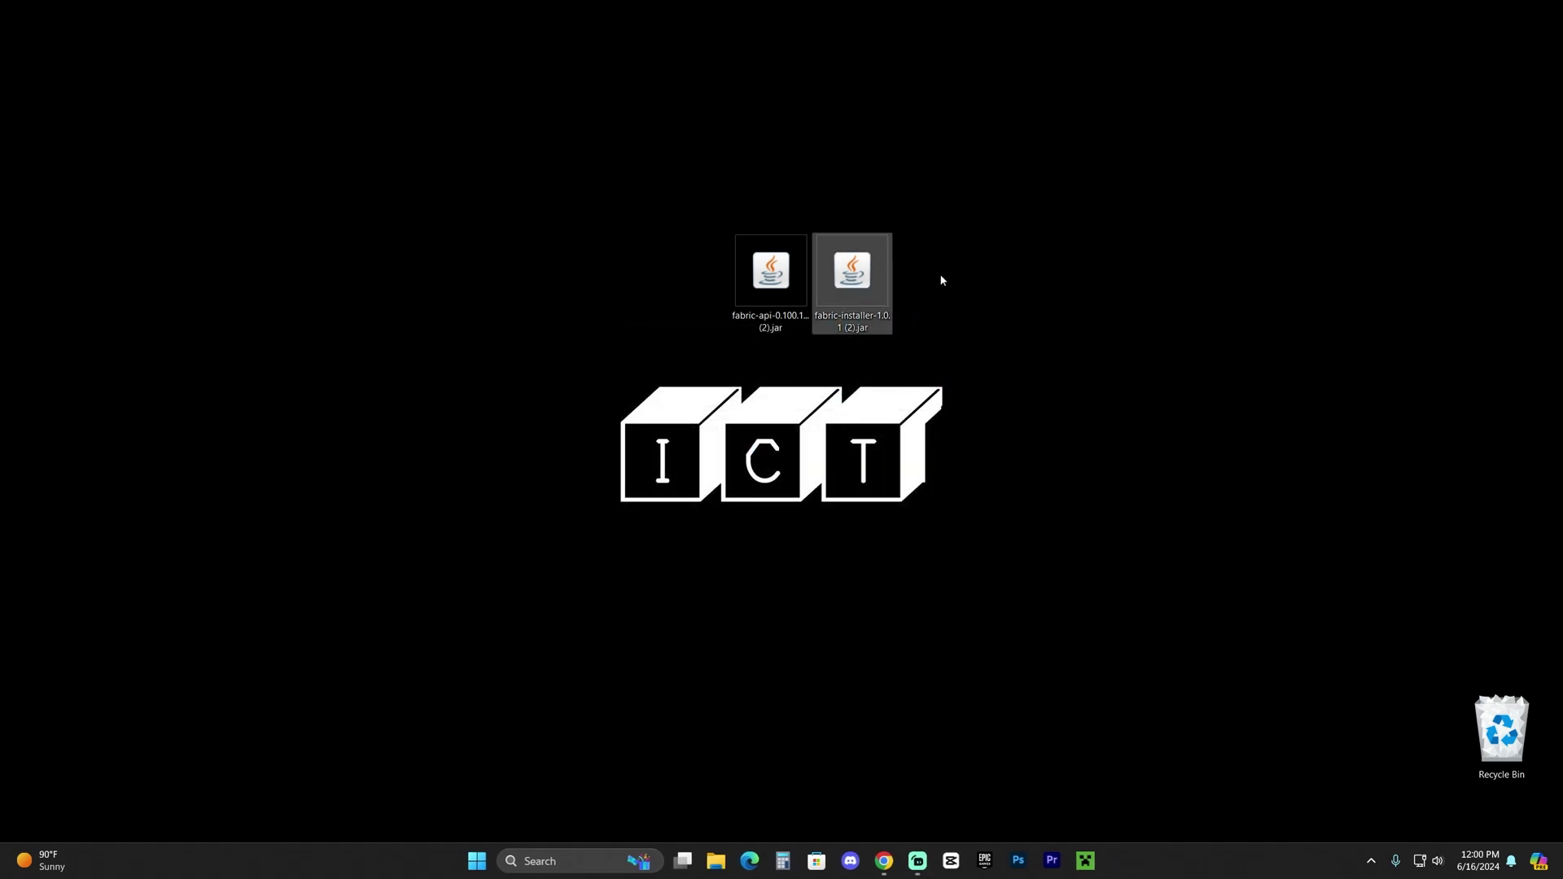
key(Delete)
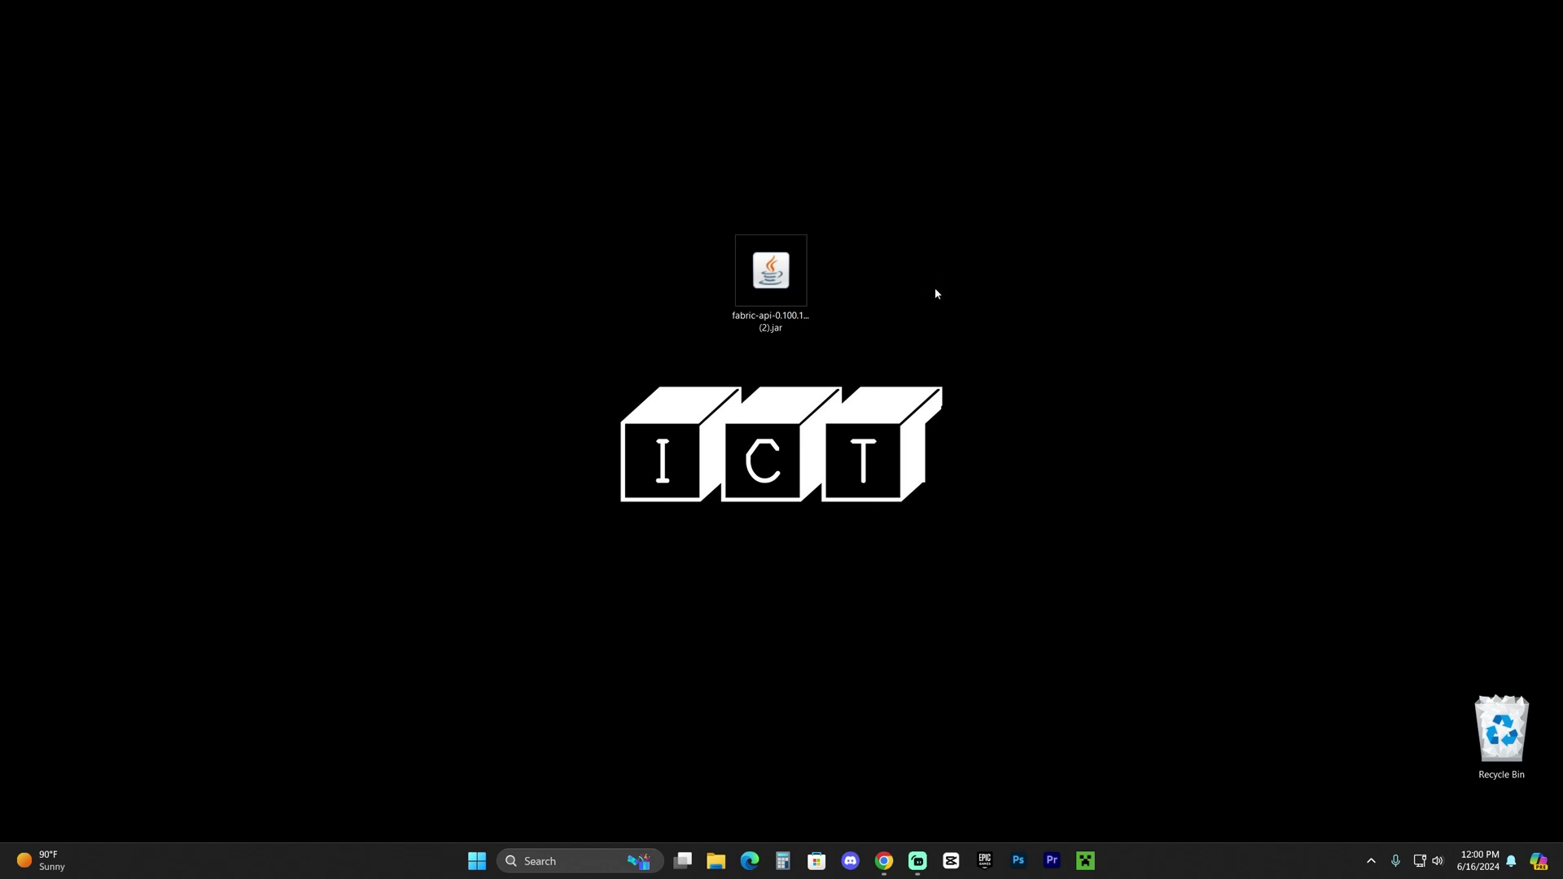
- Open the Minecraft Launcher and include modded versions in the Java Edition installations list
drag(956, 255, 694, 280)
click(991, 330)
click(1086, 861)
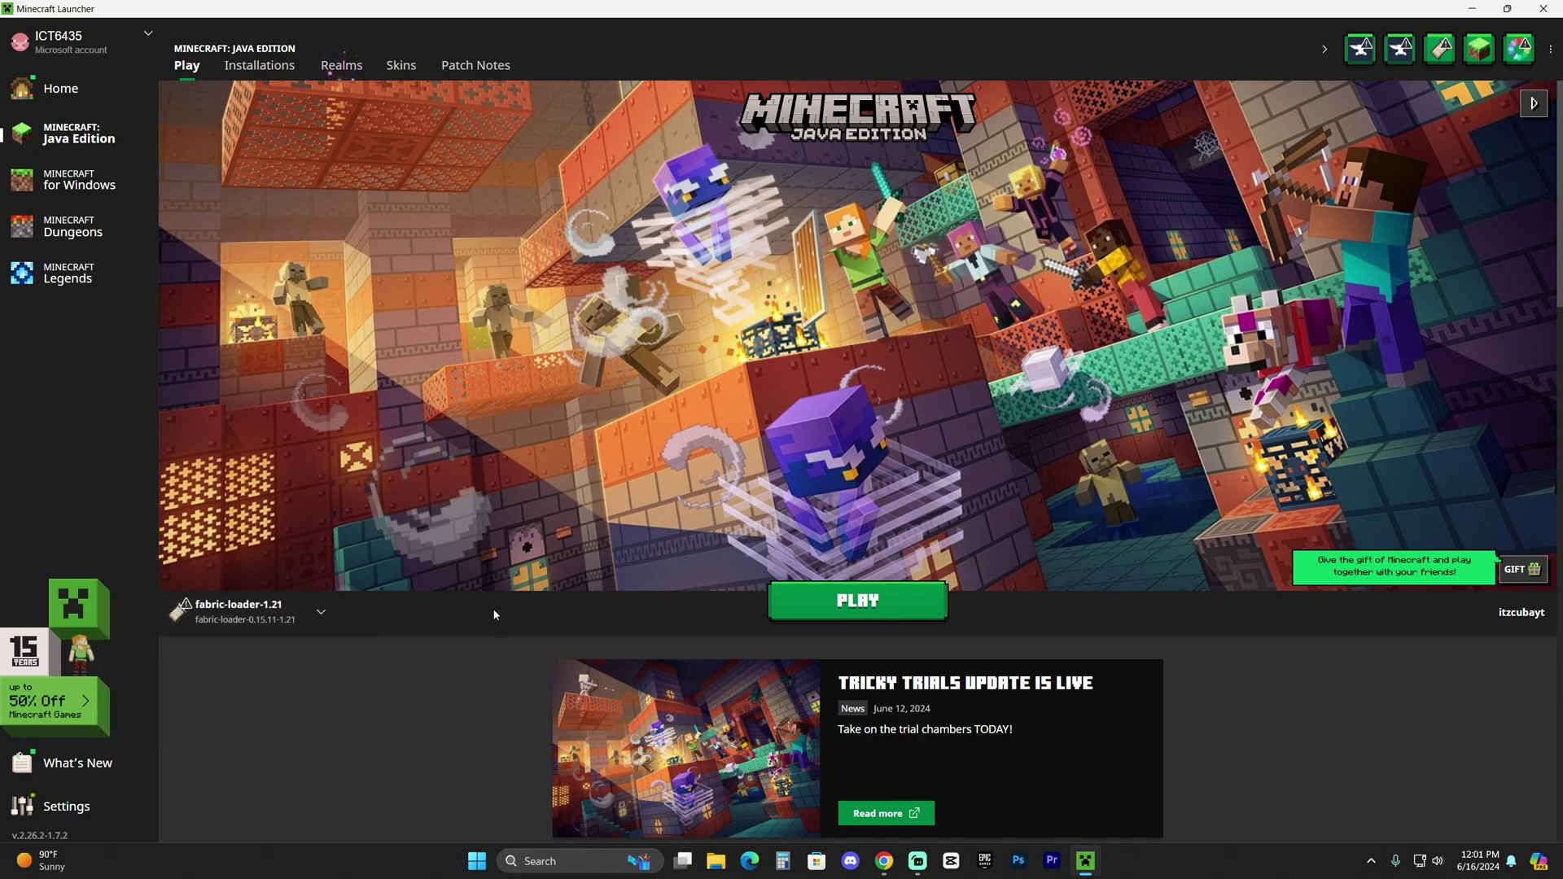
mouse_move(280, 617)
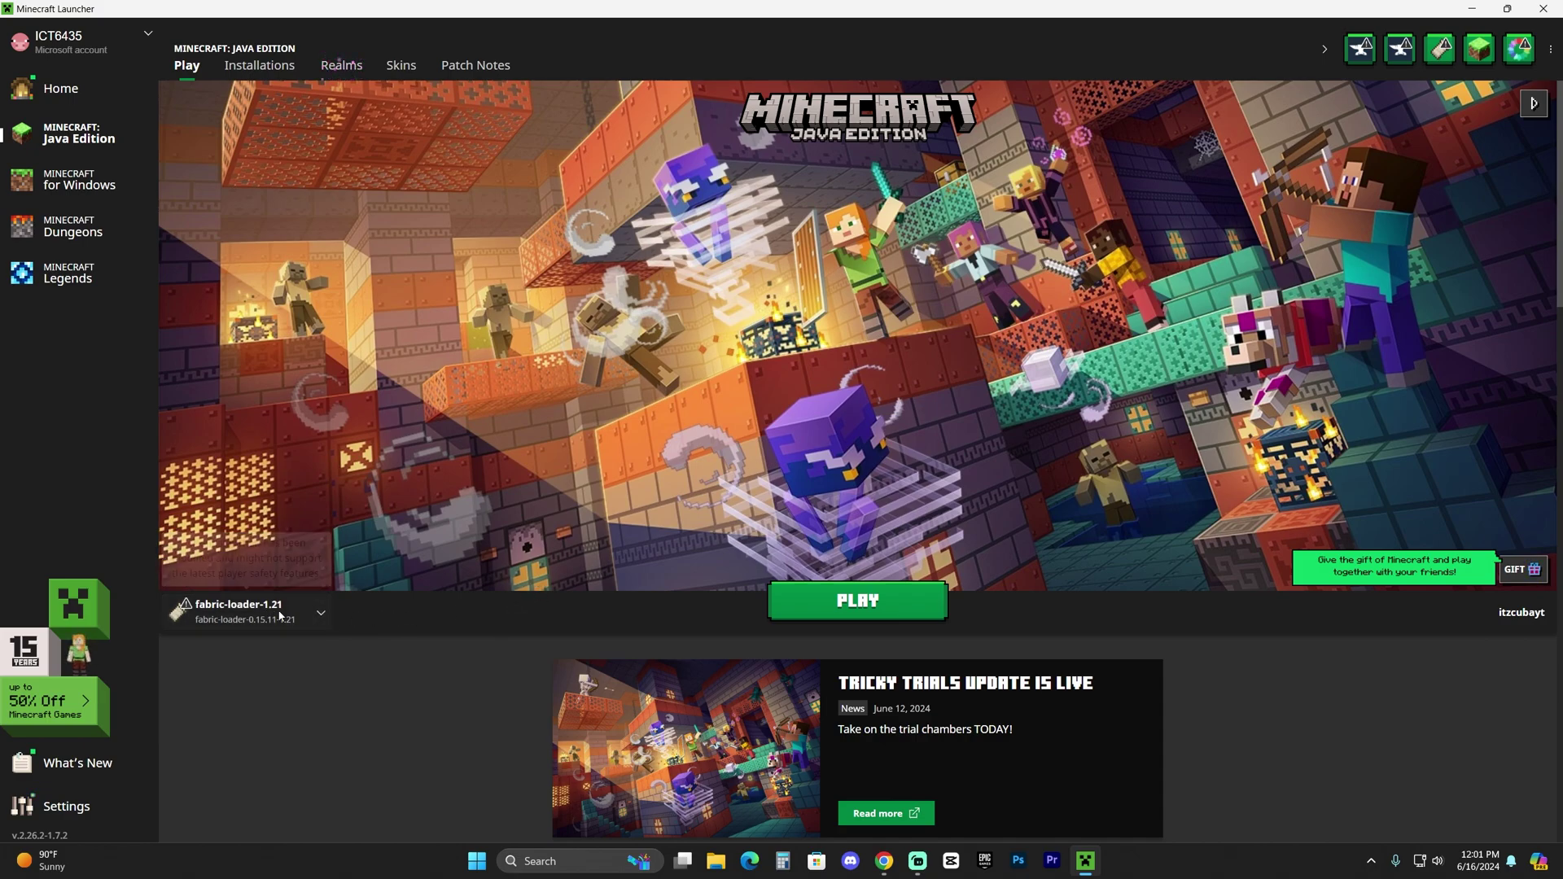
click(259, 65)
click(1107, 115)
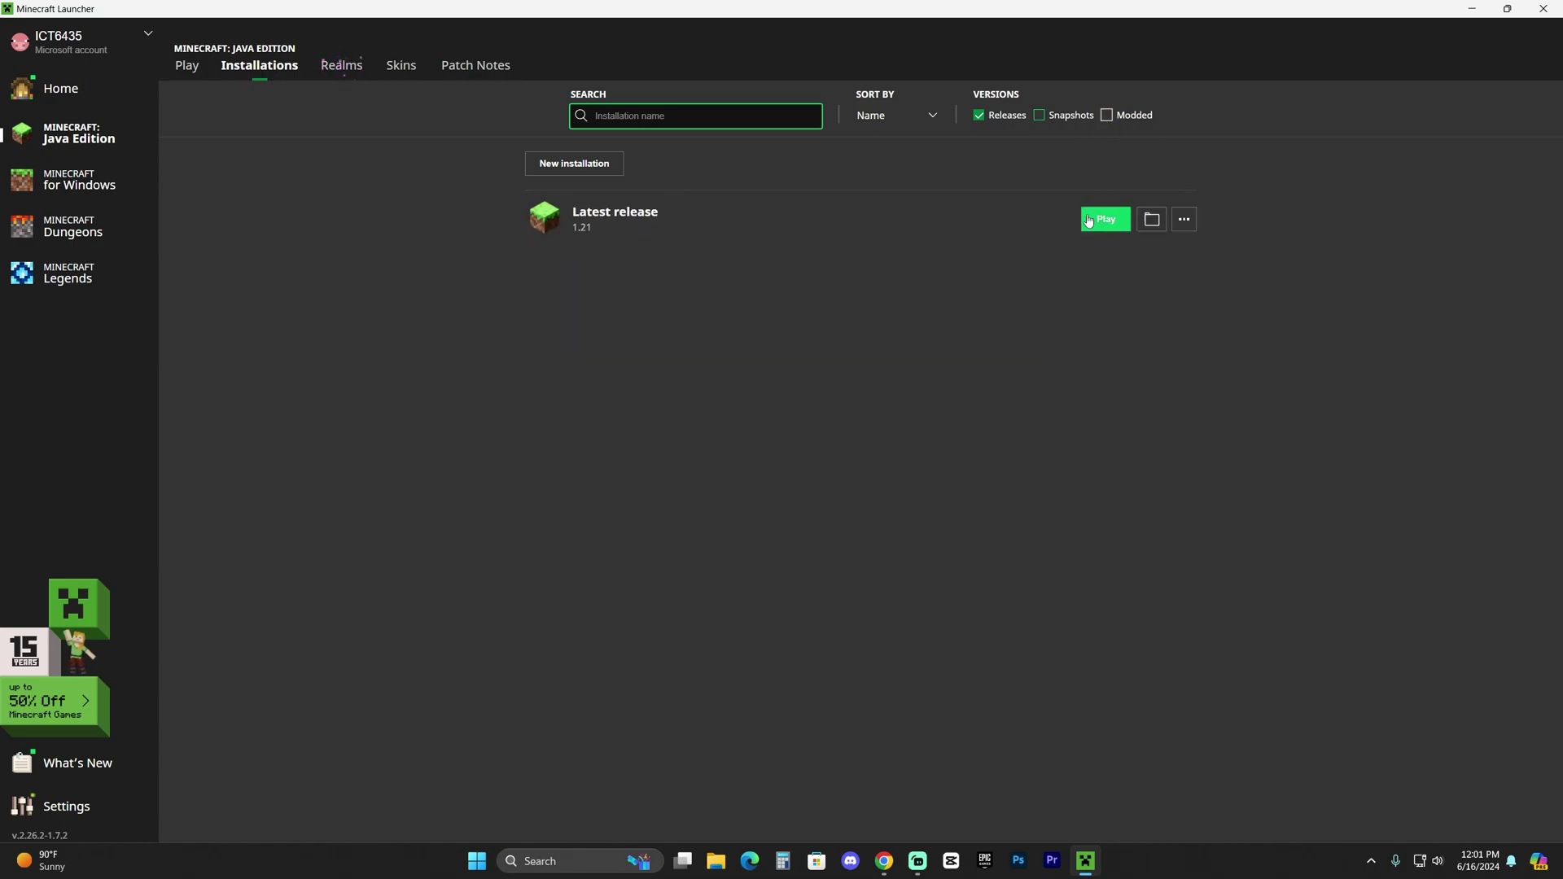
click(1107, 115)
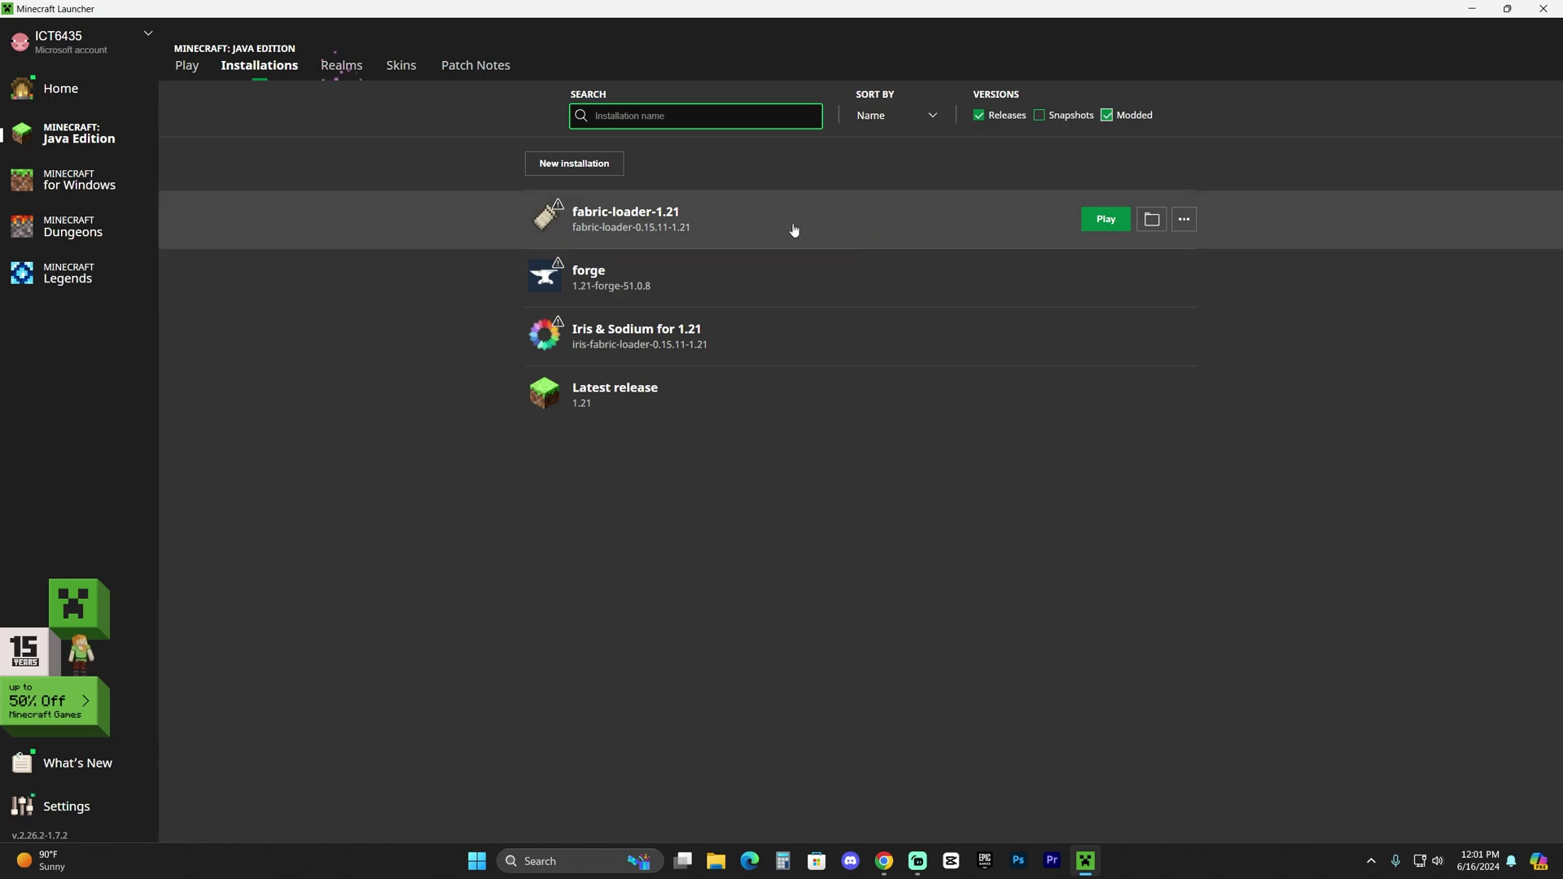
click(577, 167)
click(631, 230)
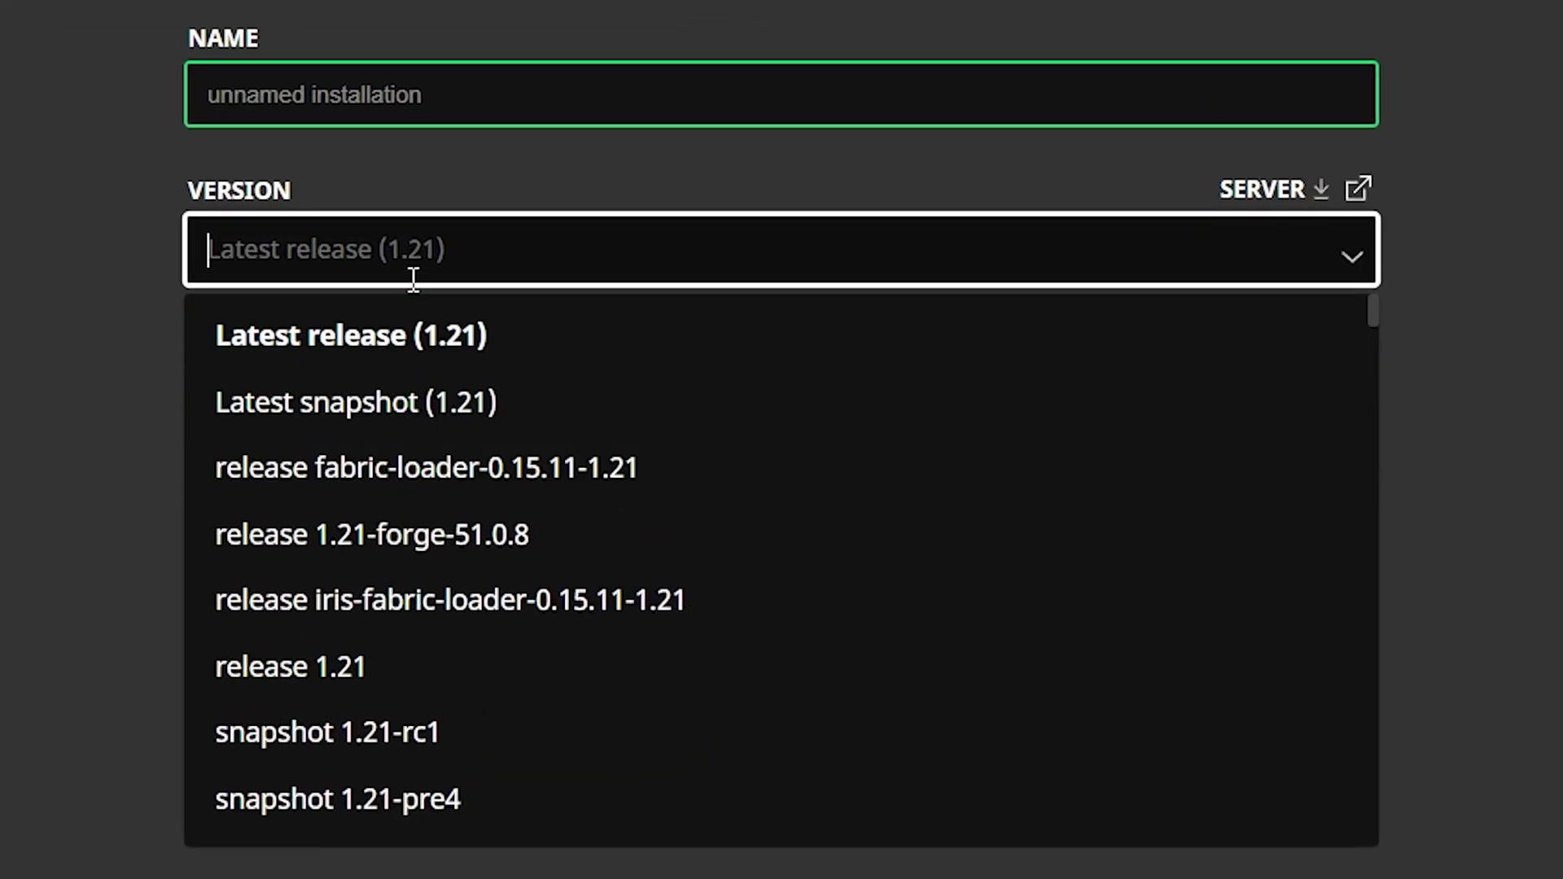
click(332, 472)
click(429, 79)
text(Apex hosting)
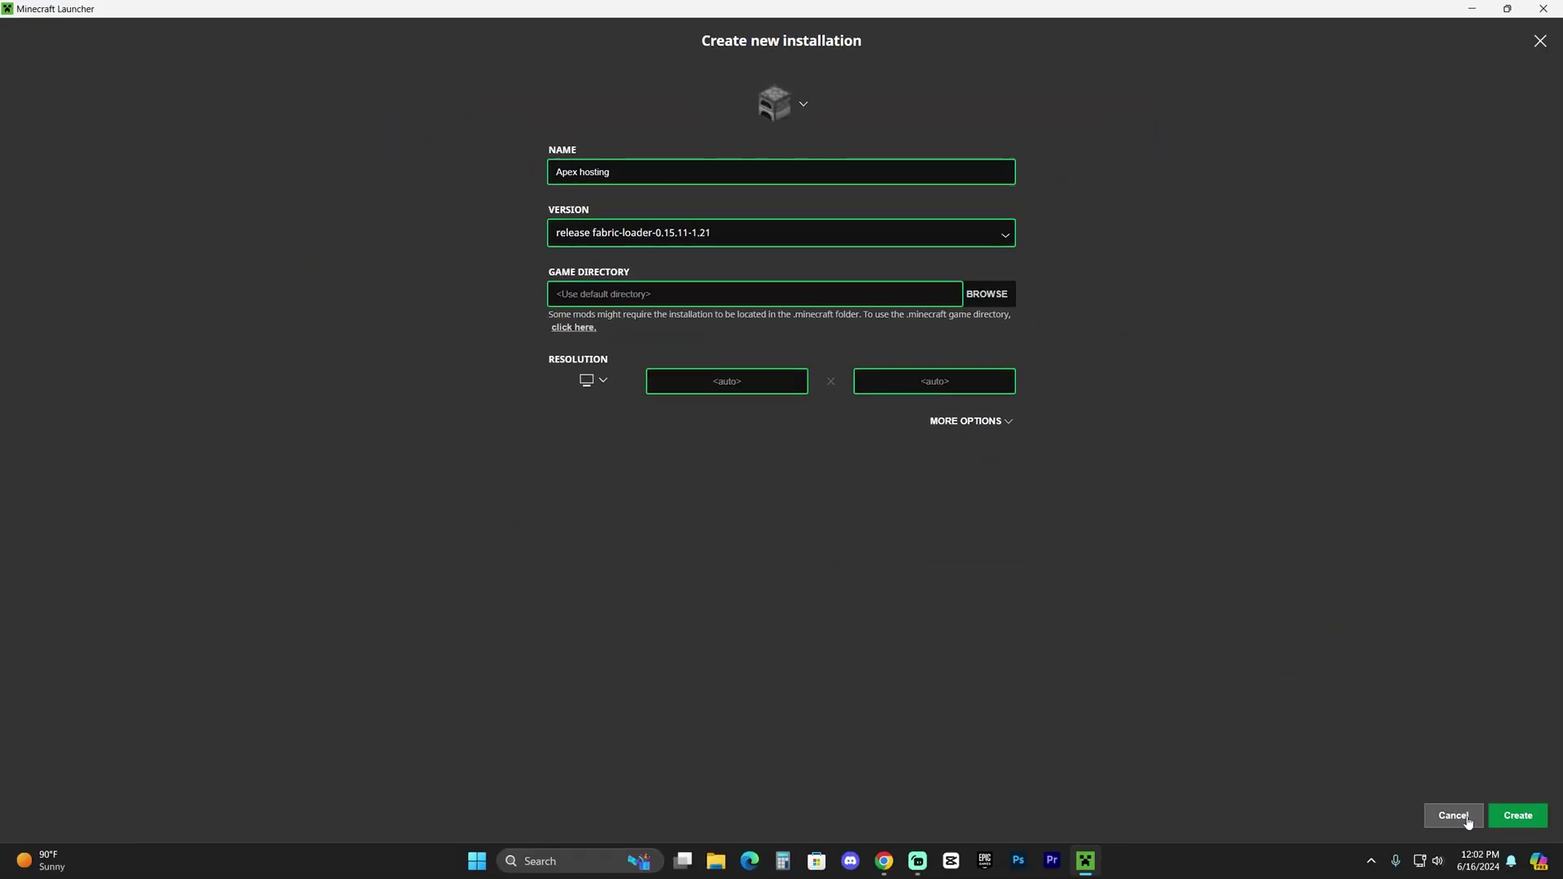
click(1451, 814)
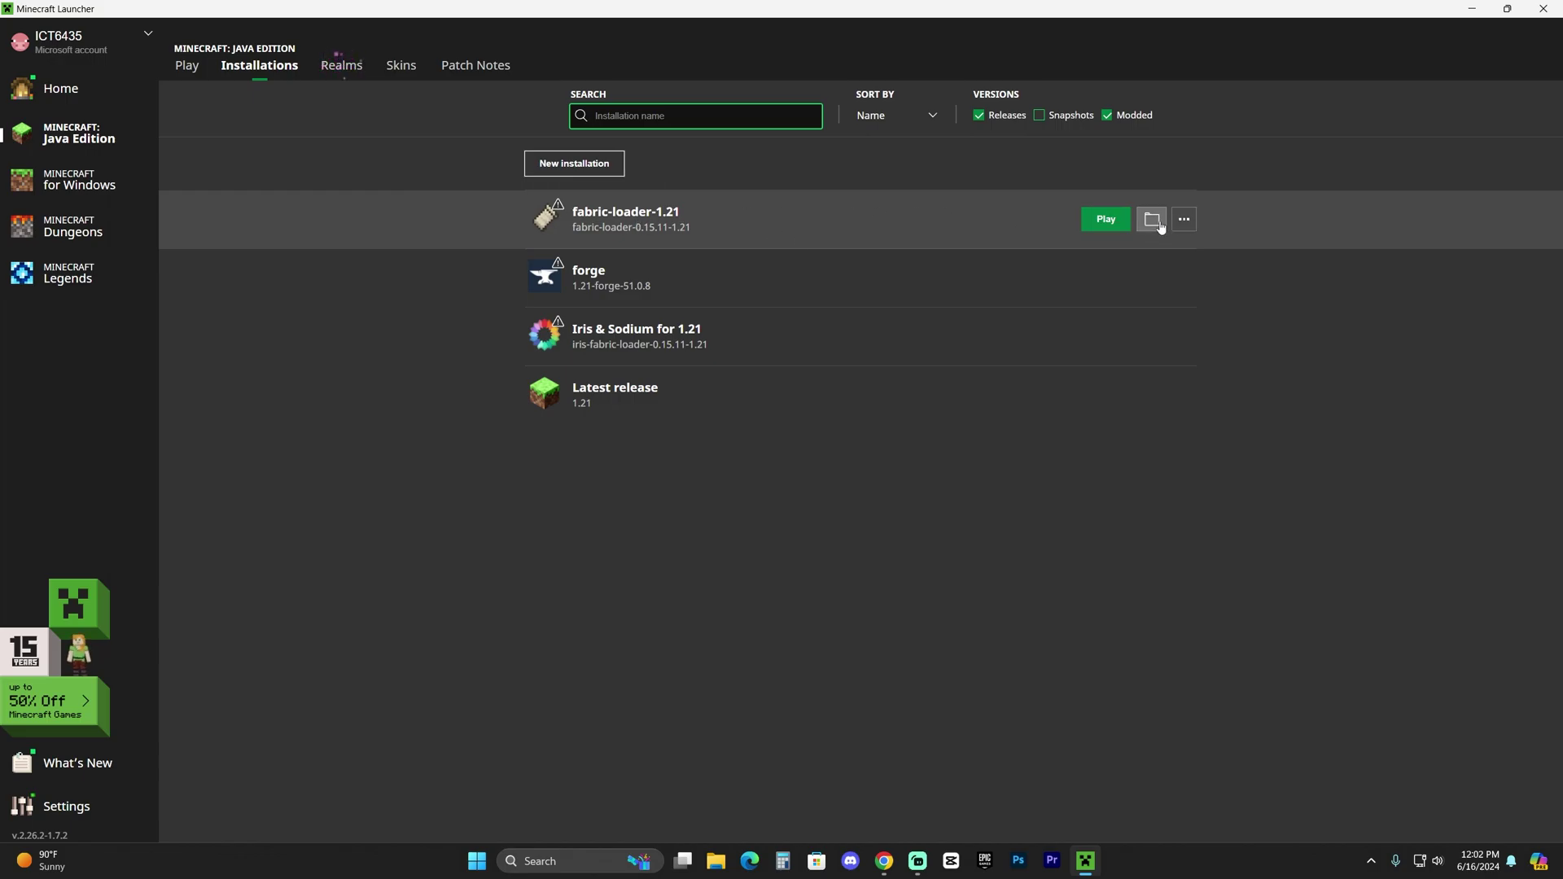
- Open the game folder of the fabric-loader-1.21 installation, maximise its window and show the contents as large icons
click(1159, 224)
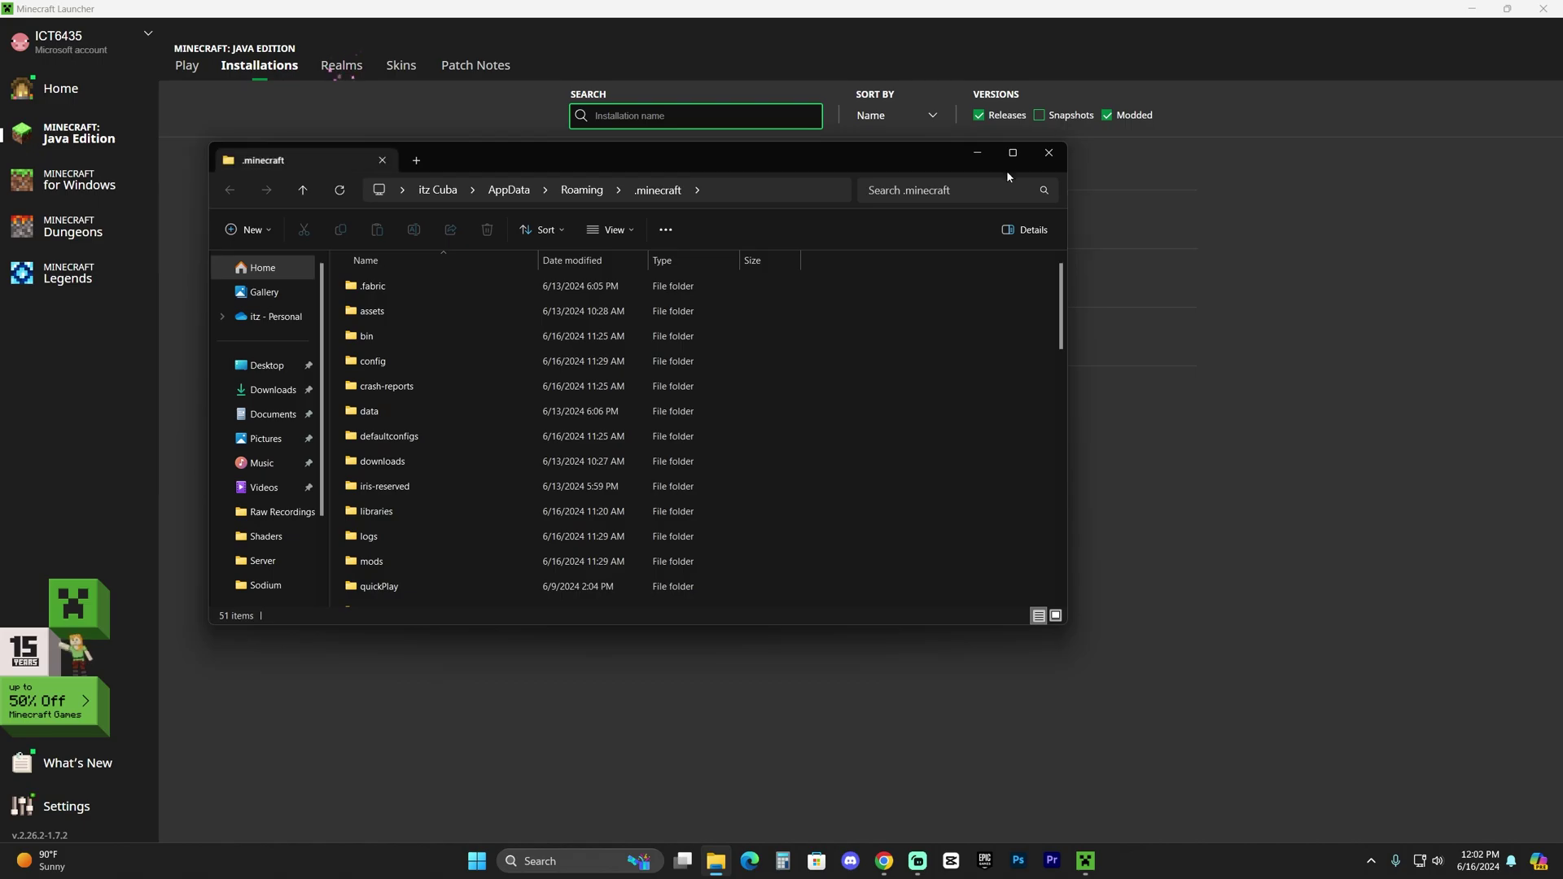
click(1013, 153)
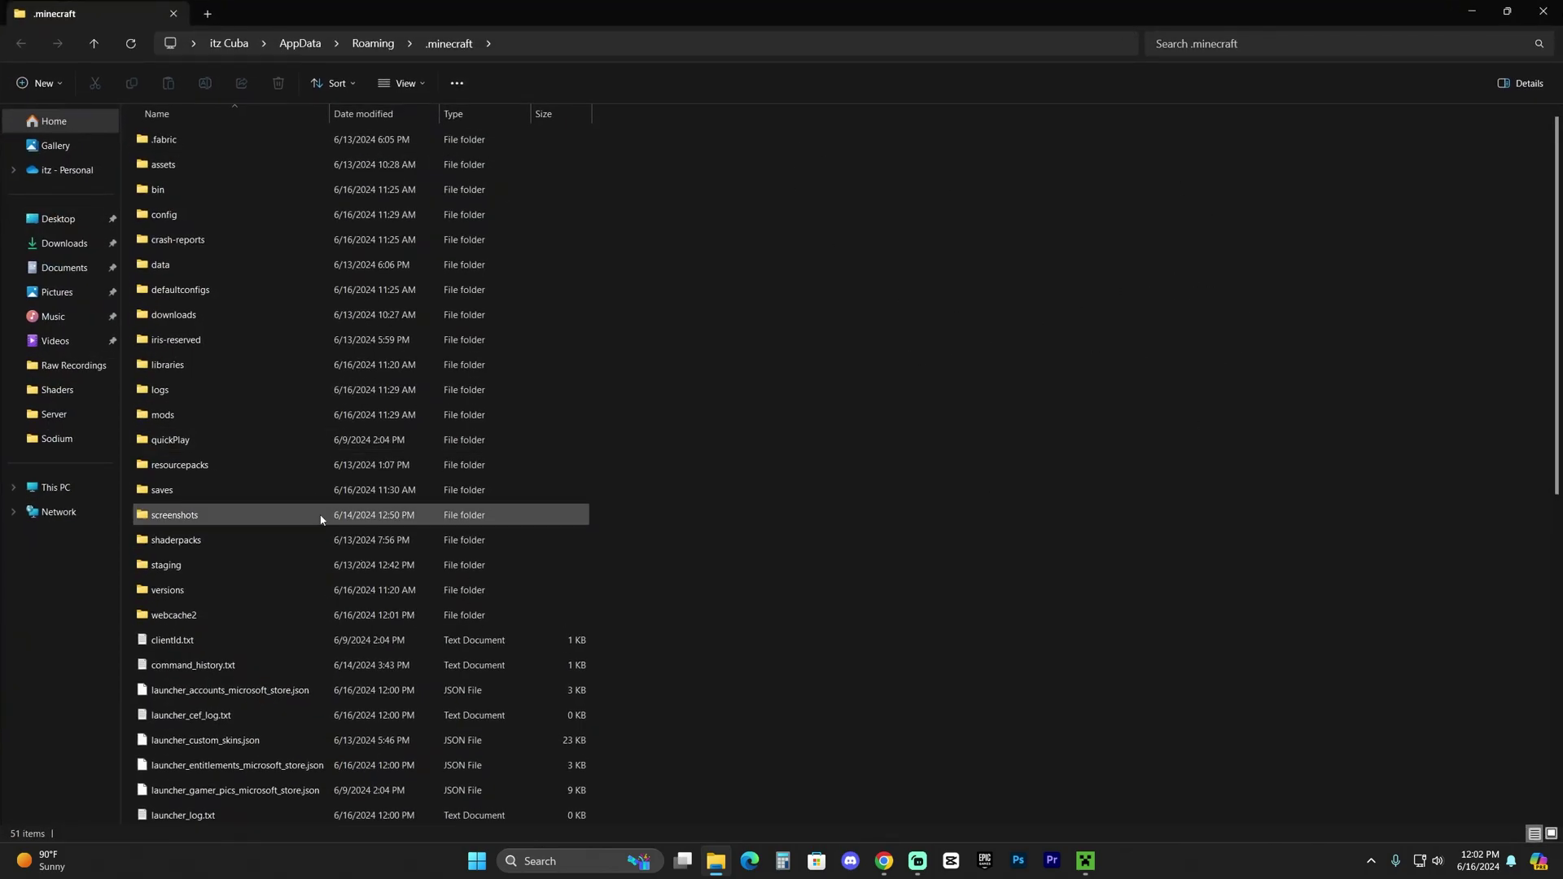
click(174, 417)
click(1120, 444)
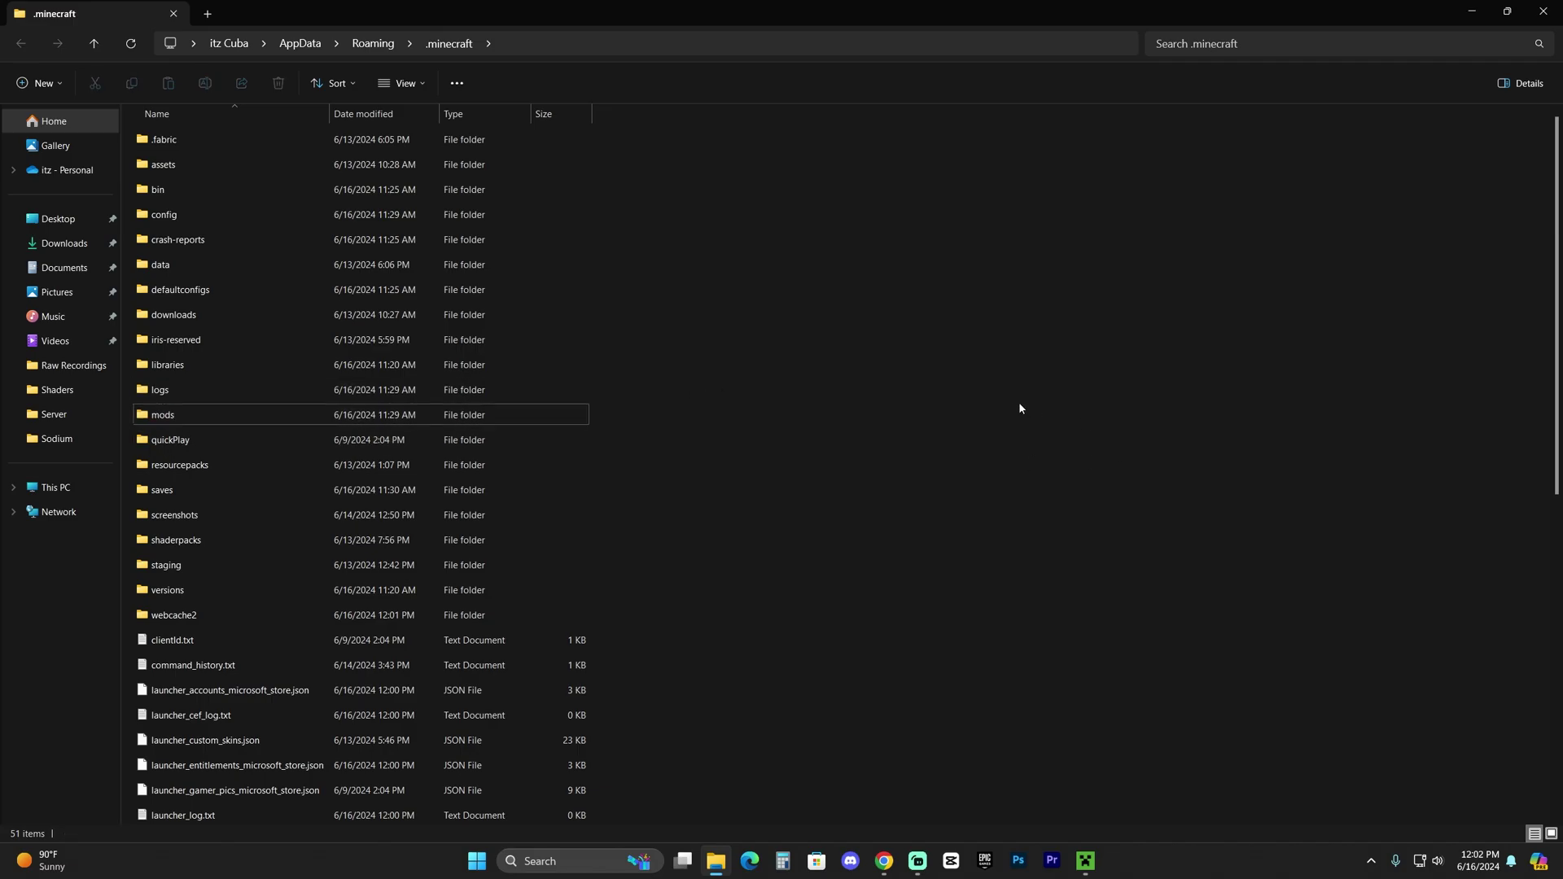
ctrl+scroll(1018, 402, up, 4)
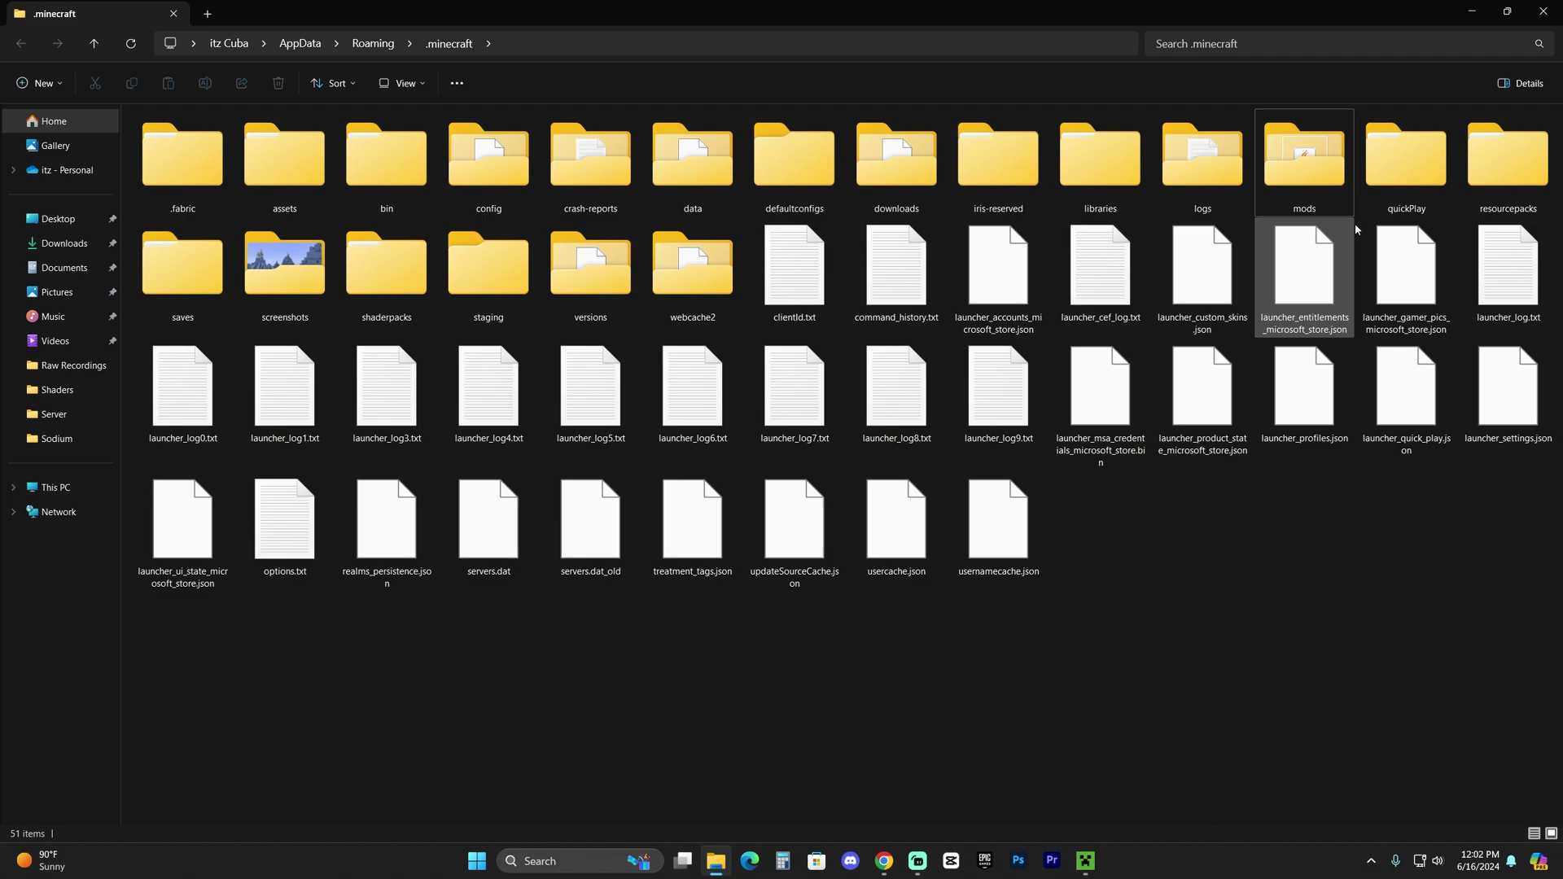
- Delete the existing mods folder in .minecraft and create a new empty folder named mods
click(1297, 158)
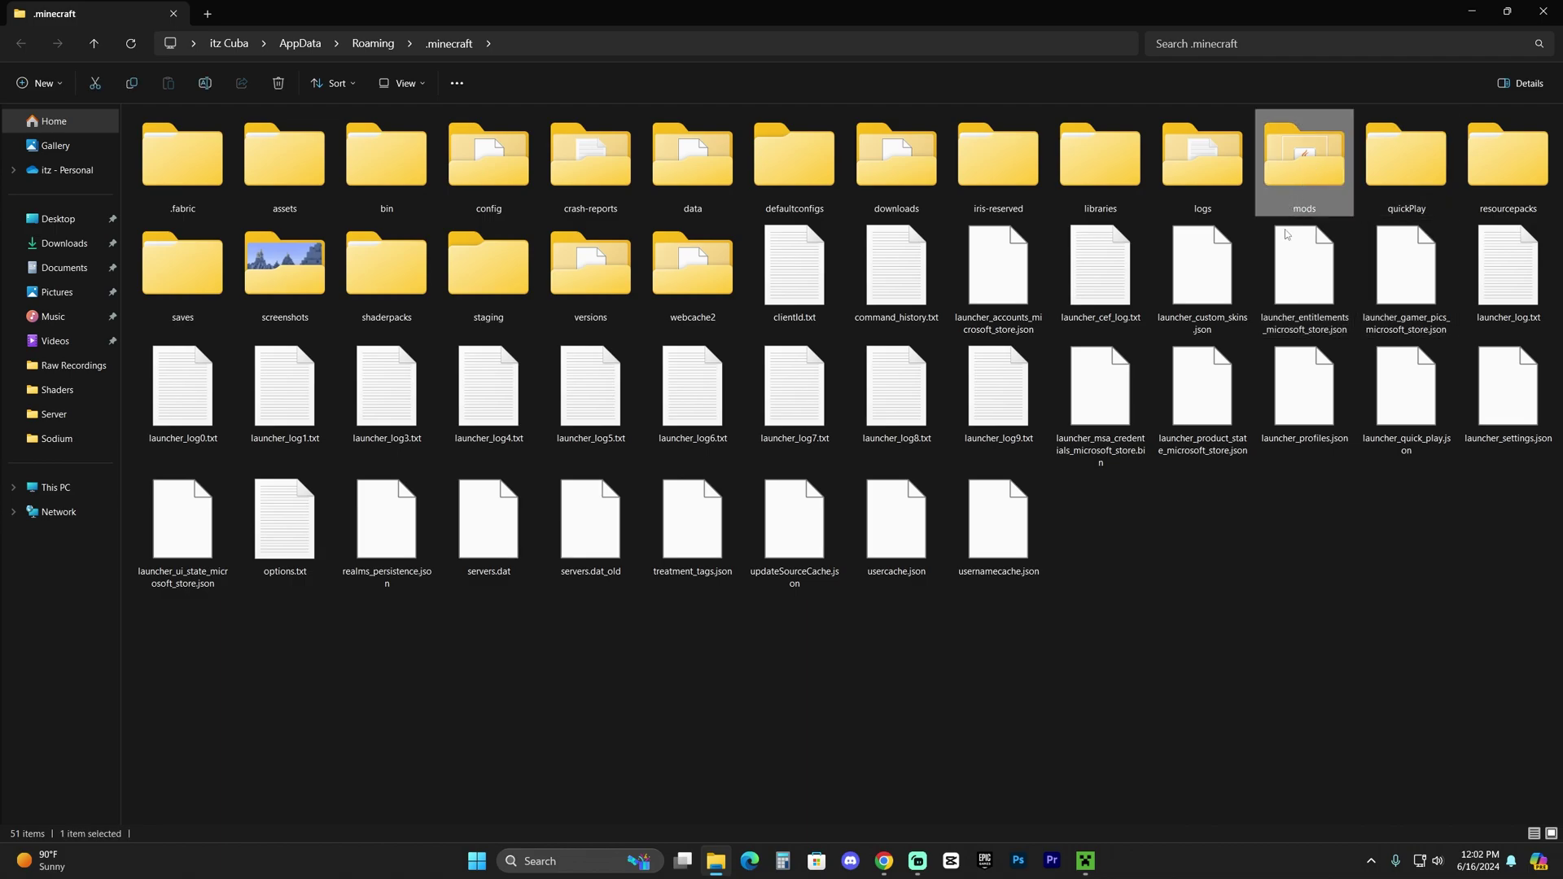
key(Delete)
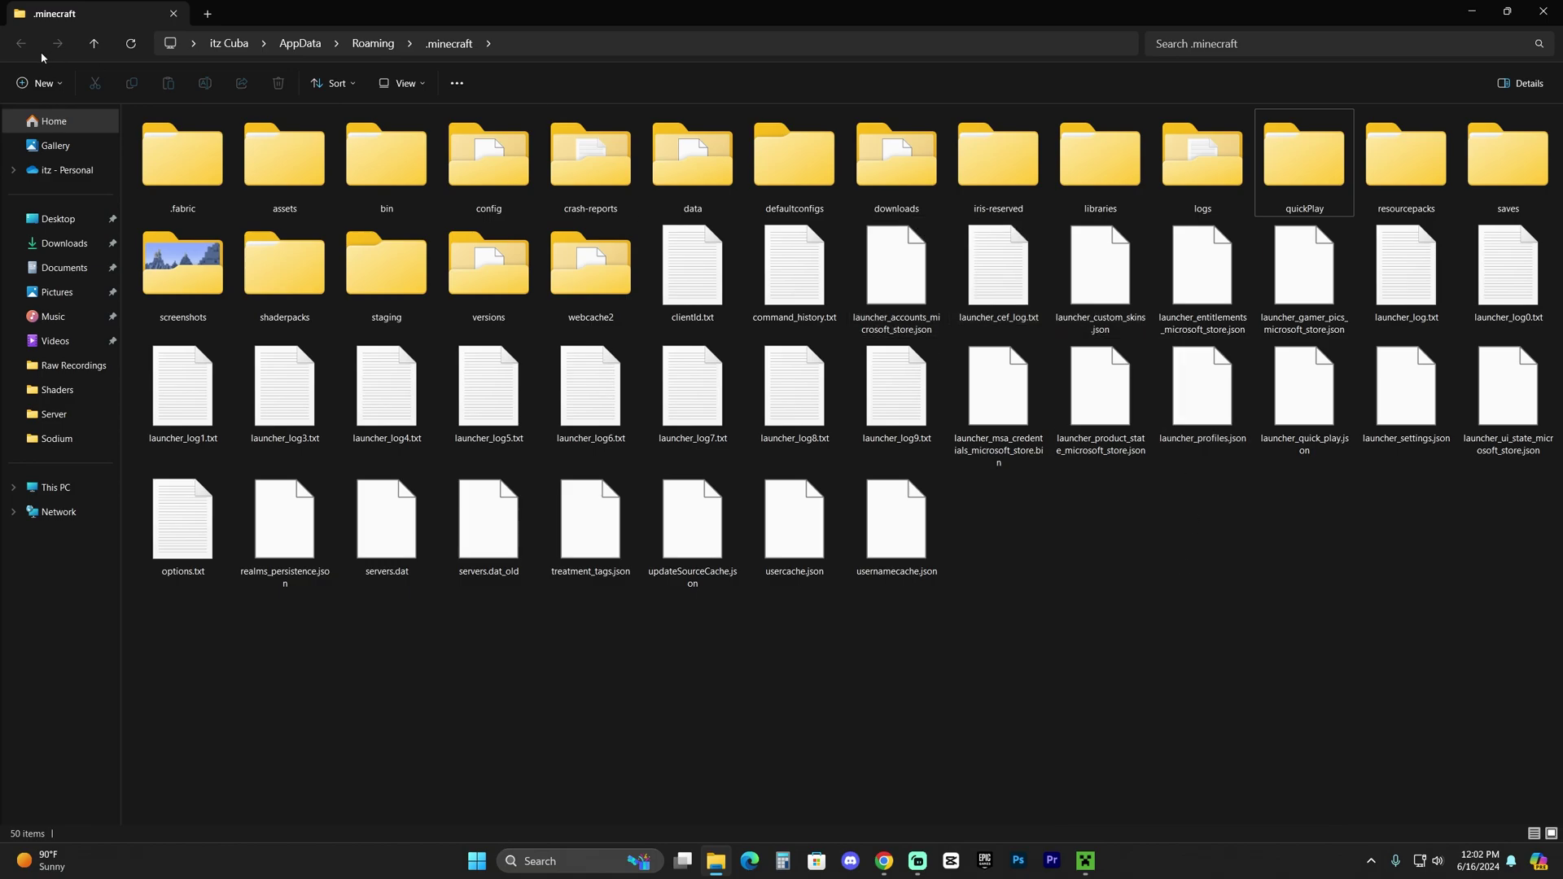
click(38, 84)
click(53, 122)
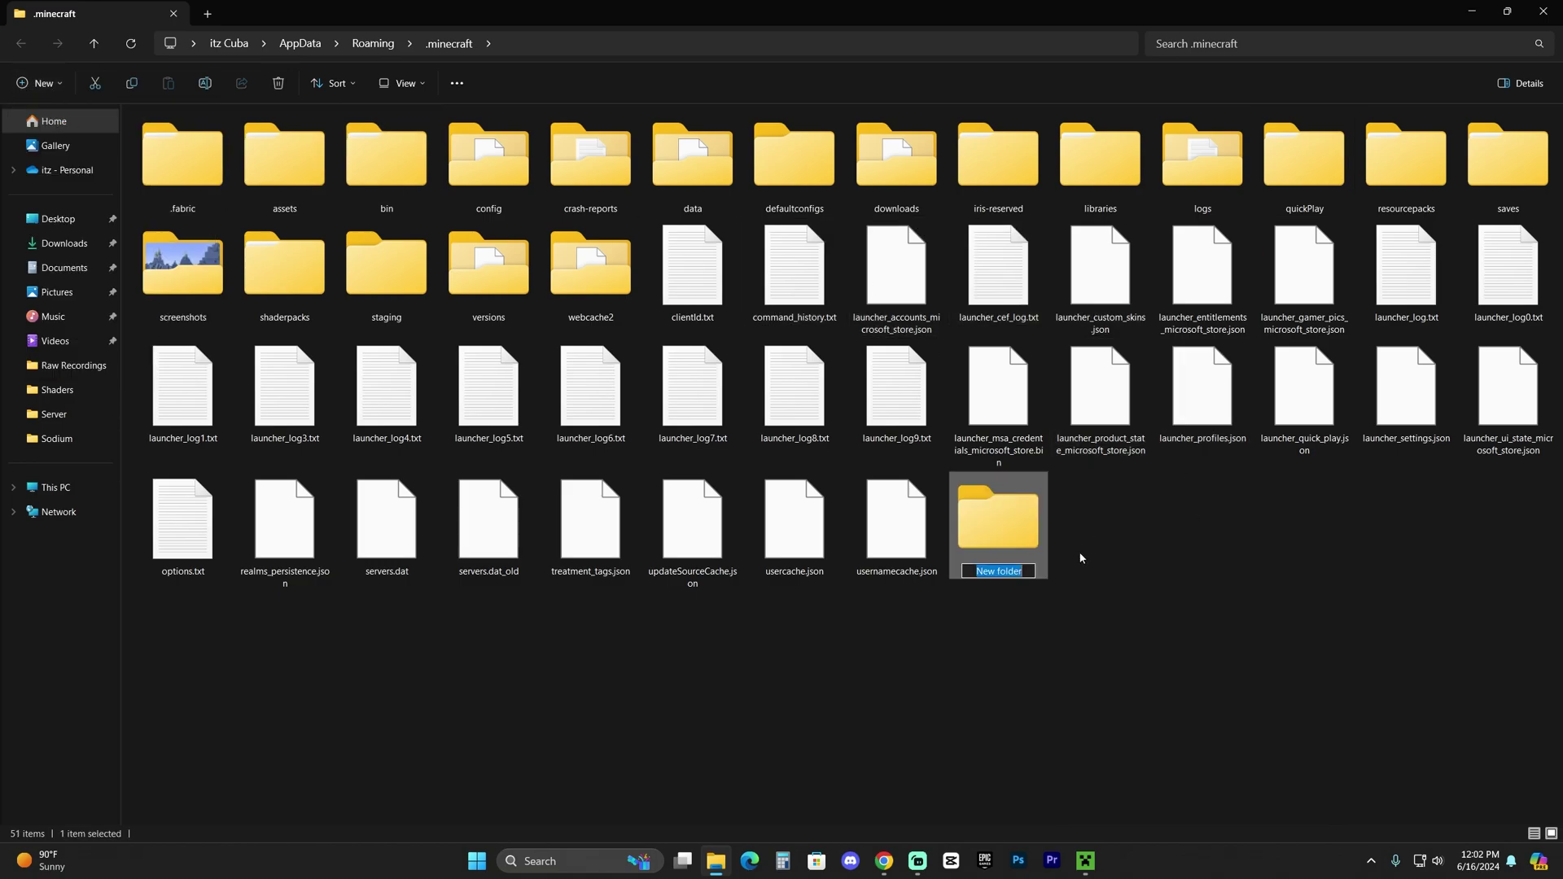
text(mods)
click(1093, 575)
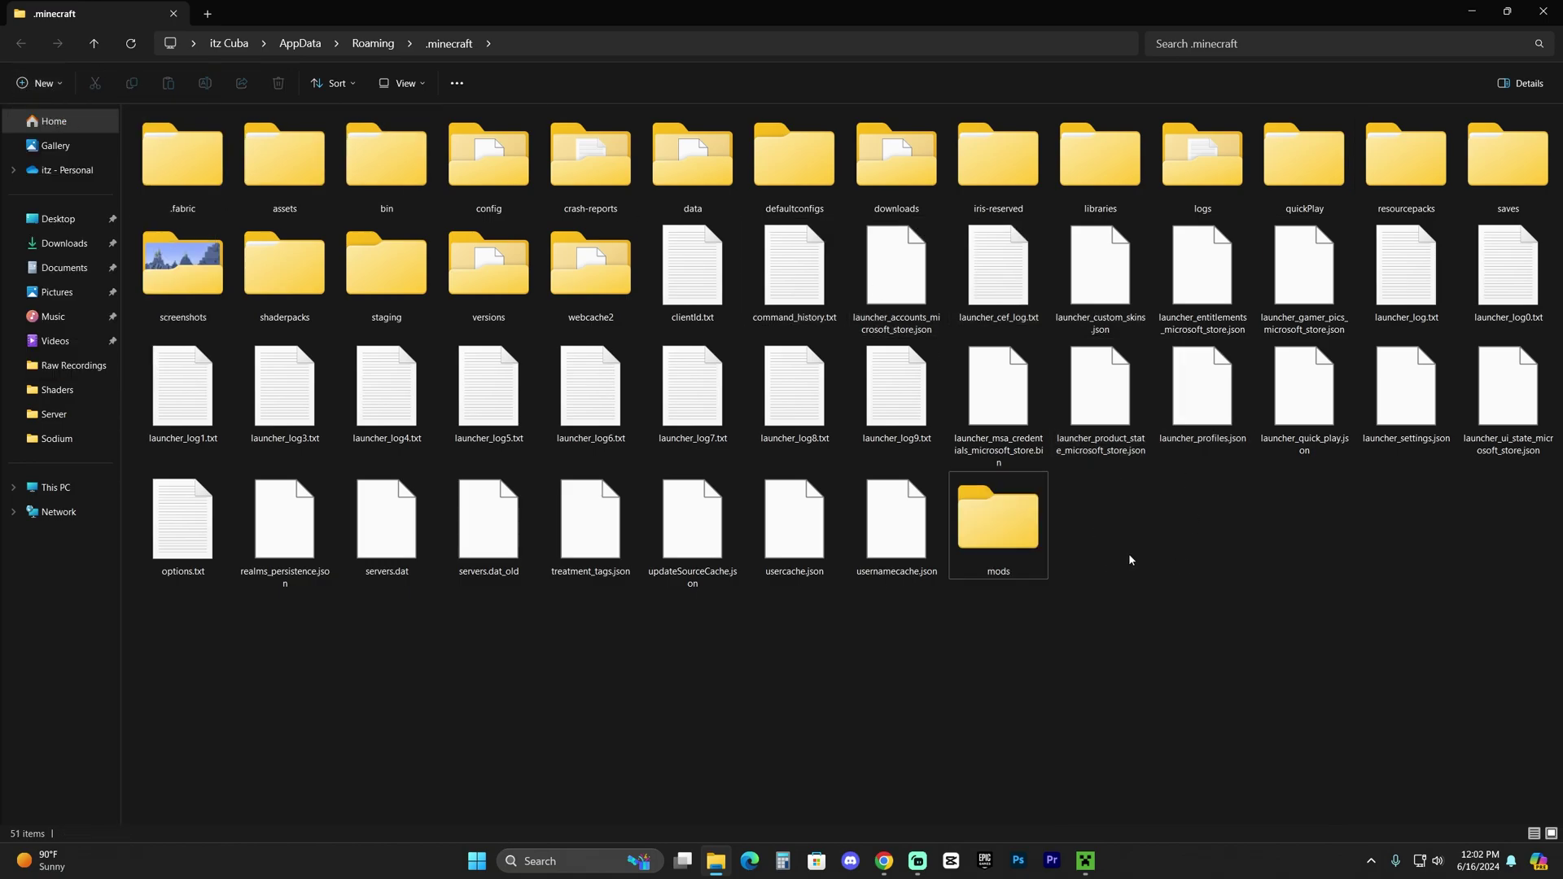
- Open the new mods folder, shrink its window and move the fabric-api jar from the desktop into it
drag(1160, 610, 182, 99)
click(1204, 552)
double_click(1044, 541)
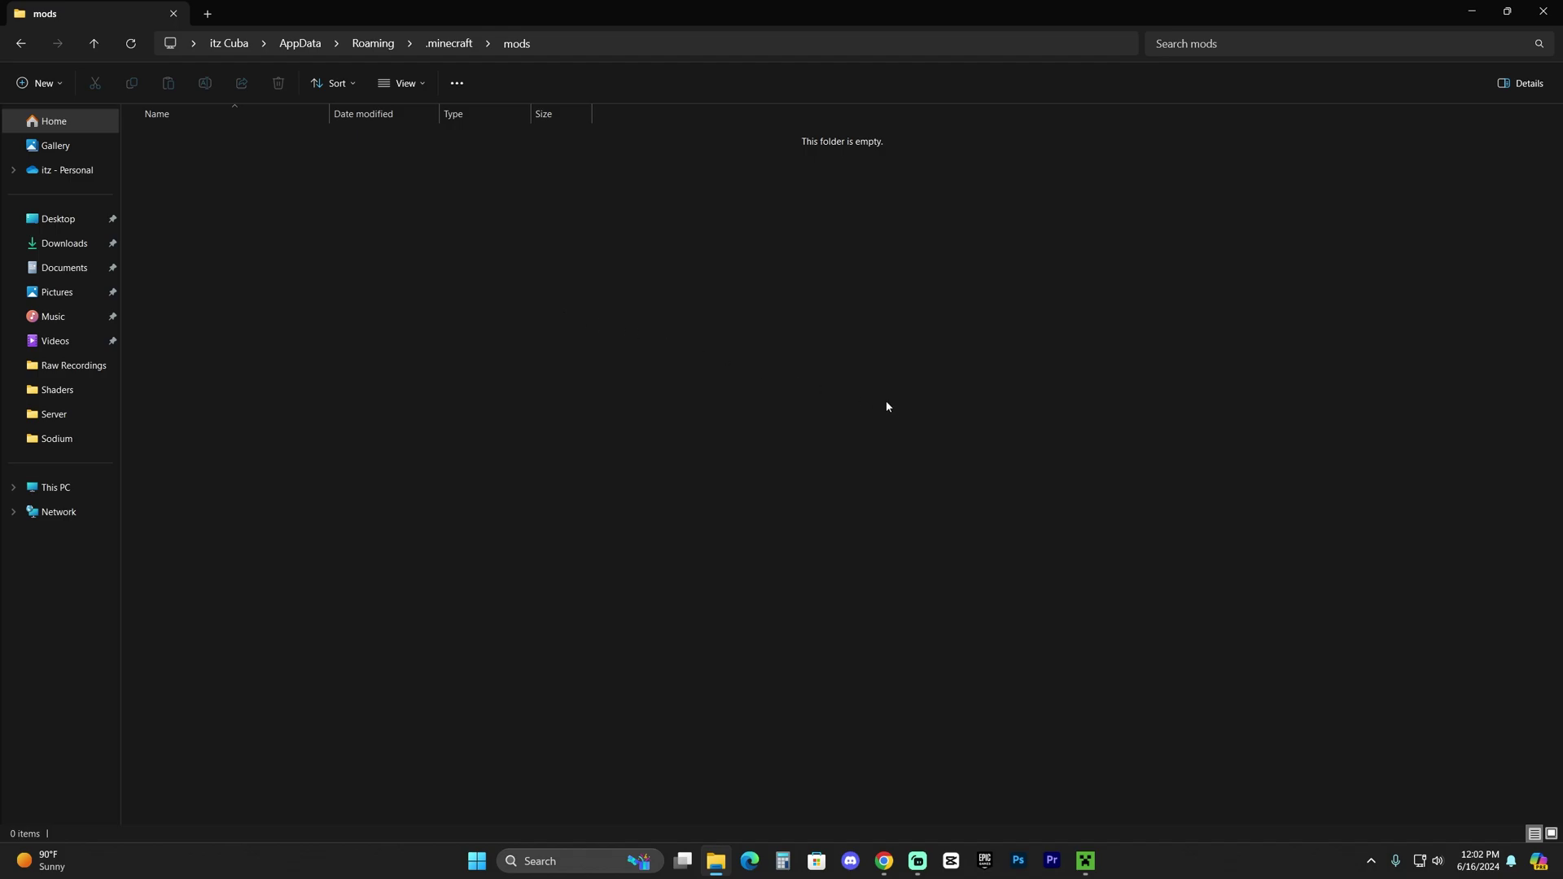
double_click(1197, 5)
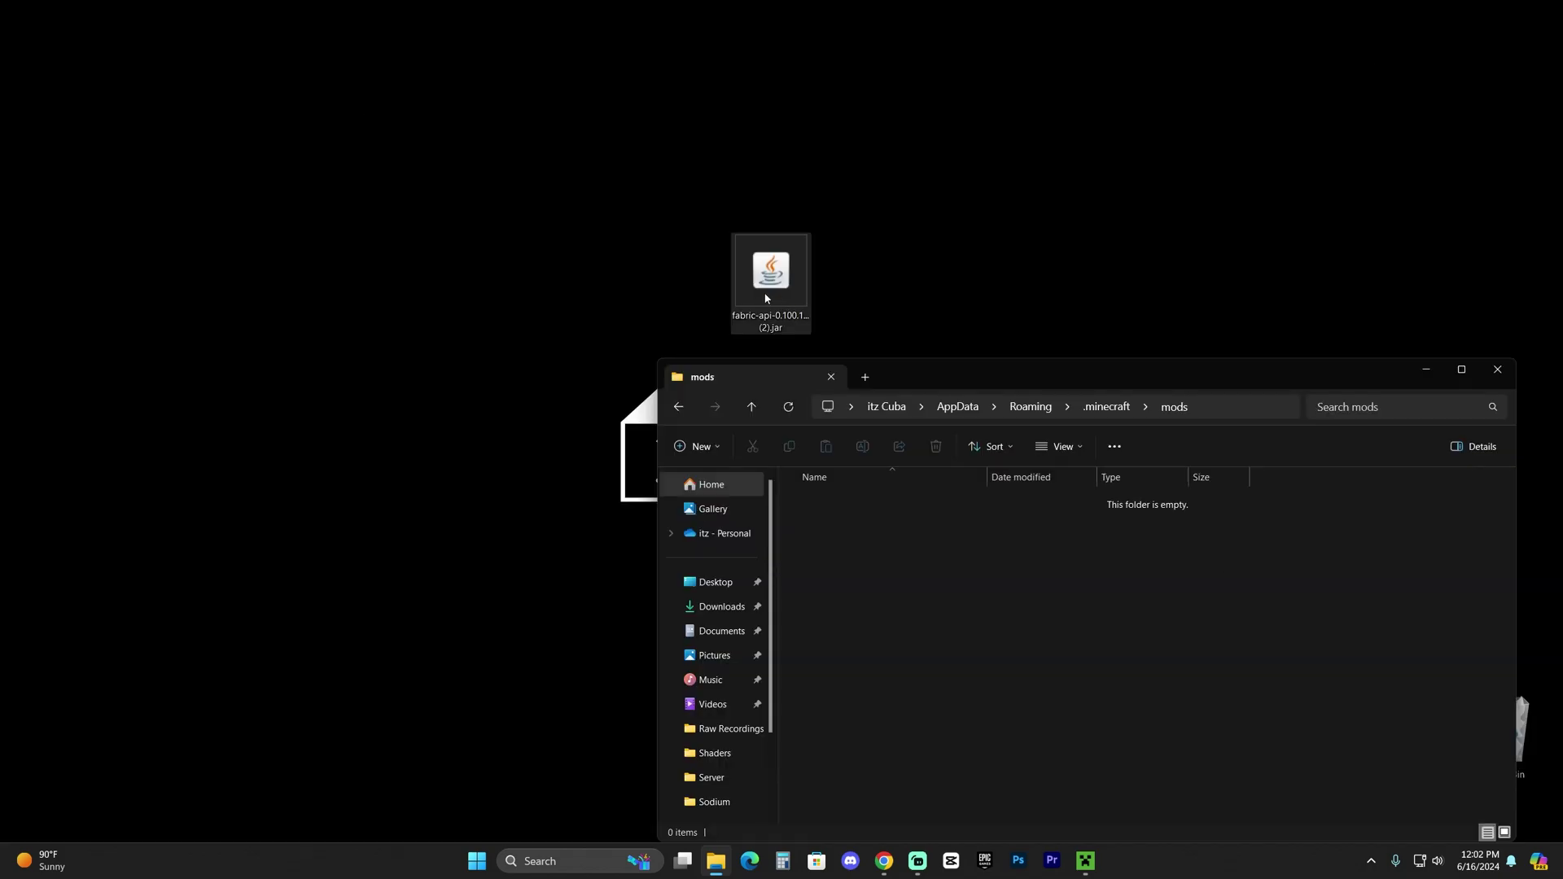
drag(853, 565, 863, 568)
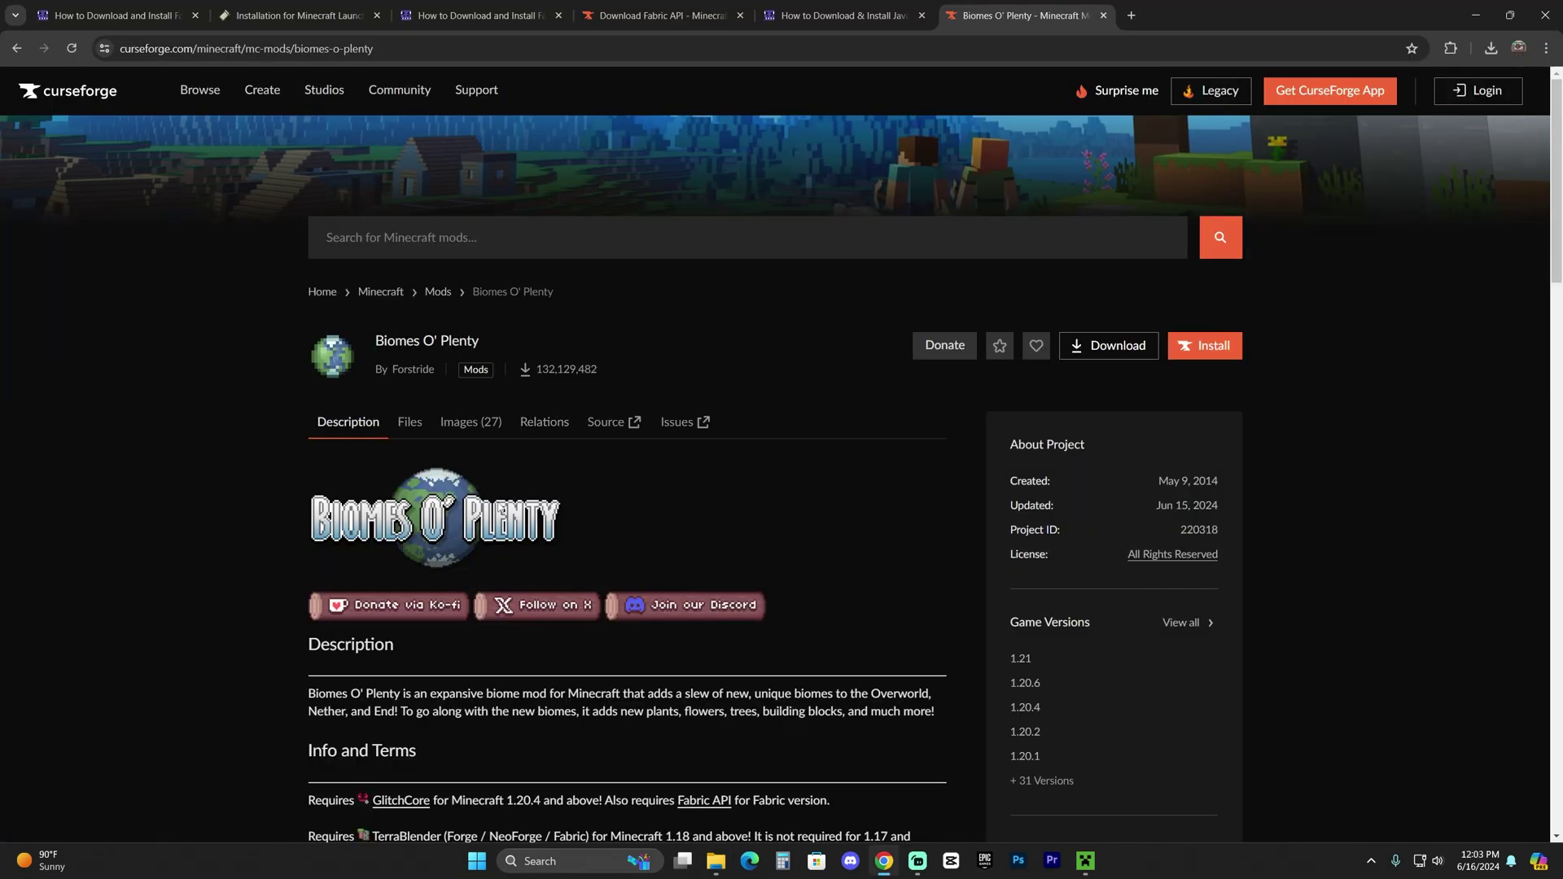
- Switch to Chrome and examine the Biomes O' Plenty file list on CurseForge for game versions and mod loaders
scroll(500, 509, down, 2)
scroll(566, 469, down, 4)
scroll(604, 488, up, 6)
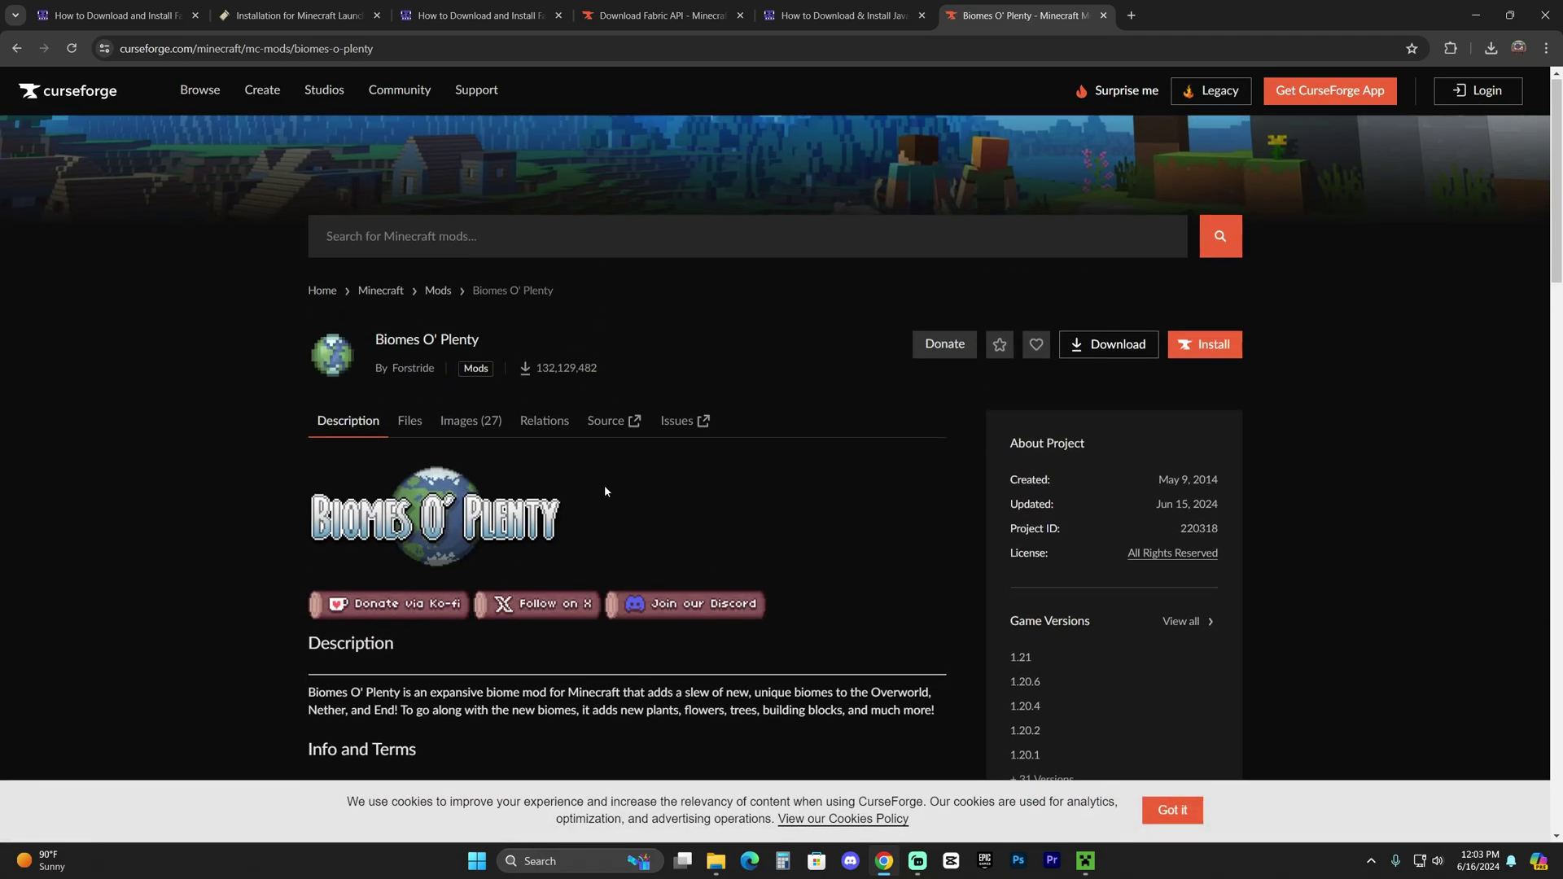
click(409, 422)
scroll(684, 487, down, 3)
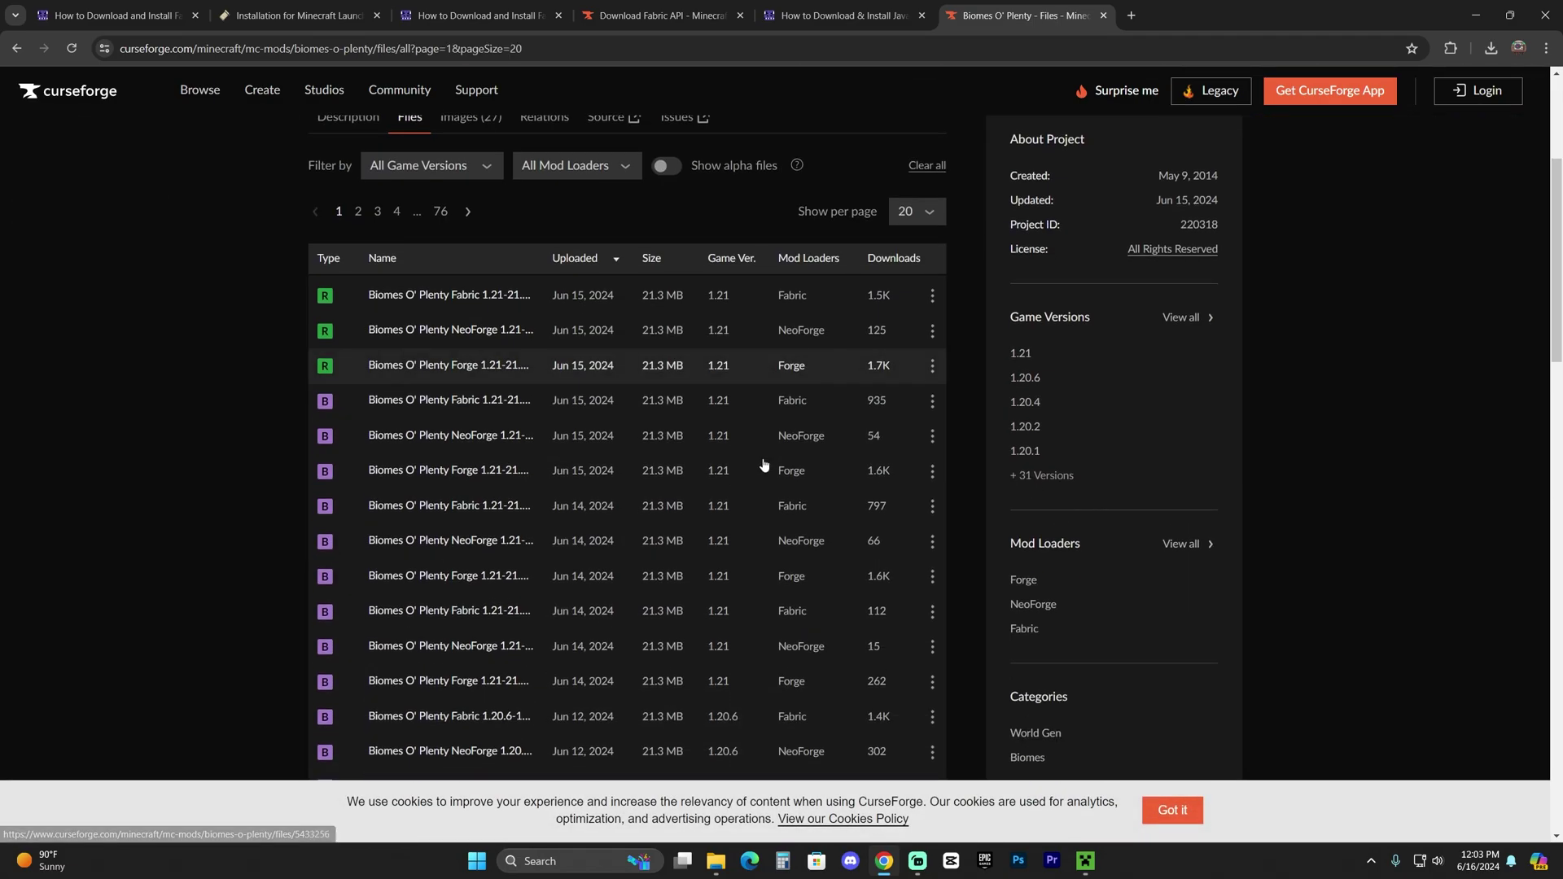
scroll(764, 464, up, 4)
scroll(727, 335, down, 3)
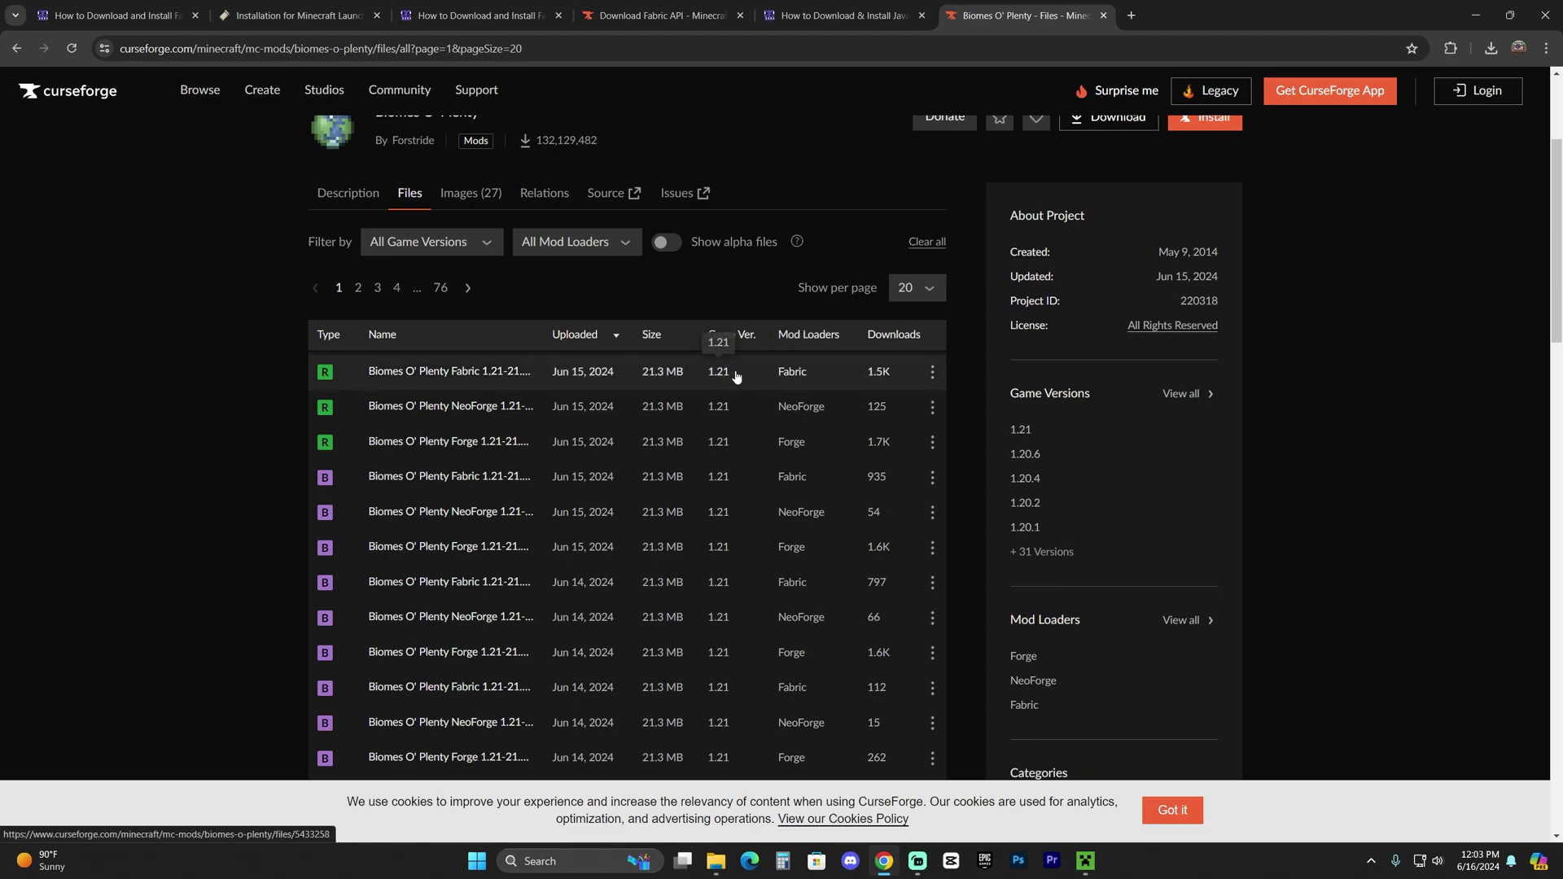
- Read the Biomes O' Plenty description for the other mods it requires
click(347, 198)
scroll(506, 385, down, 4)
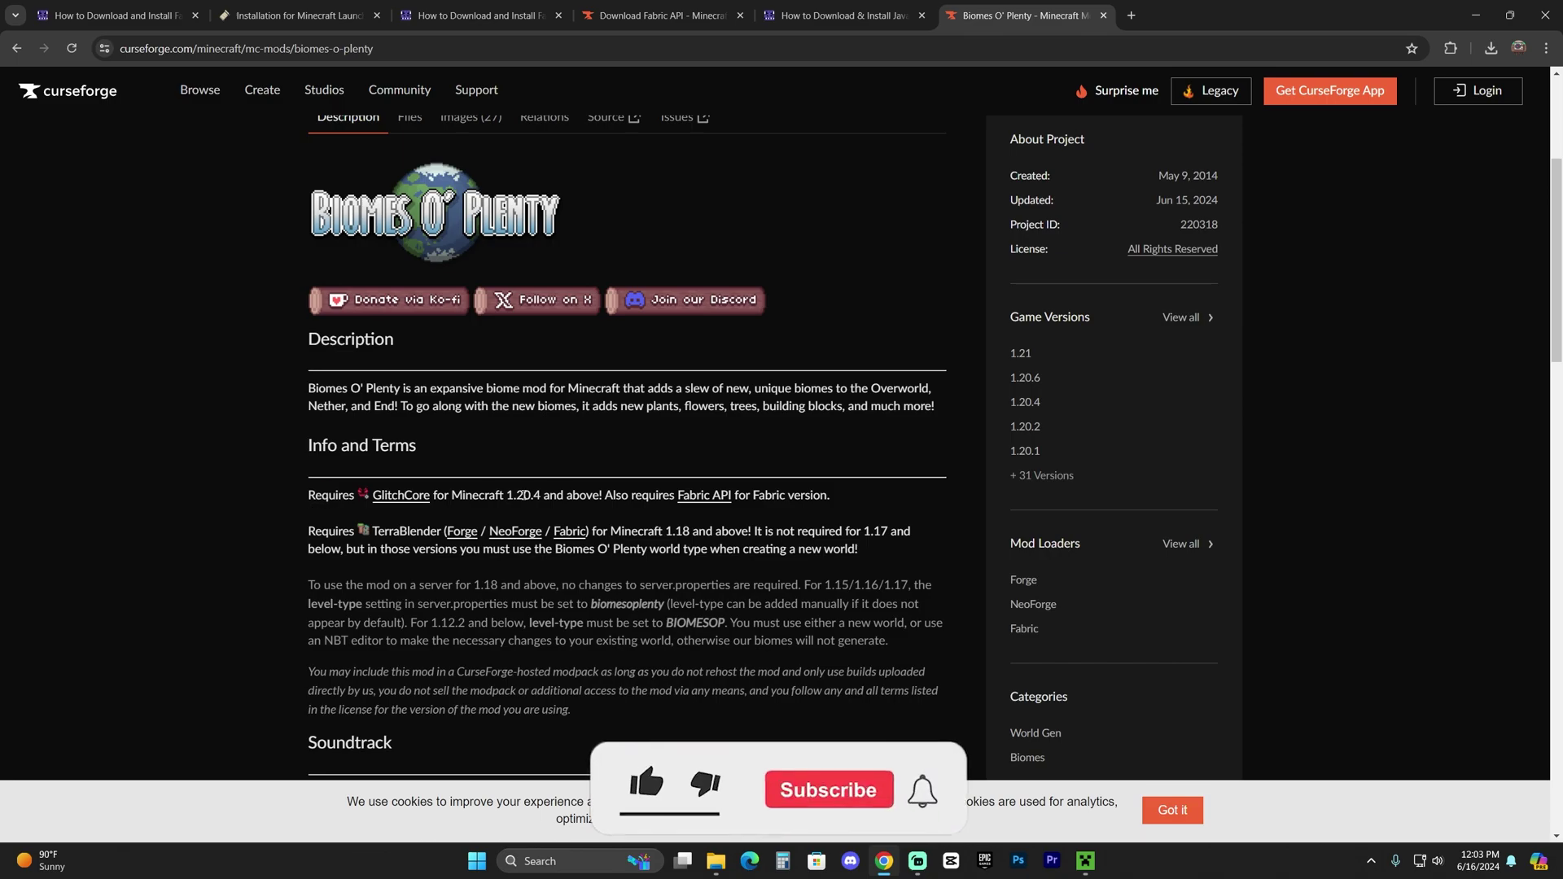
scroll(396, 458, down, 1)
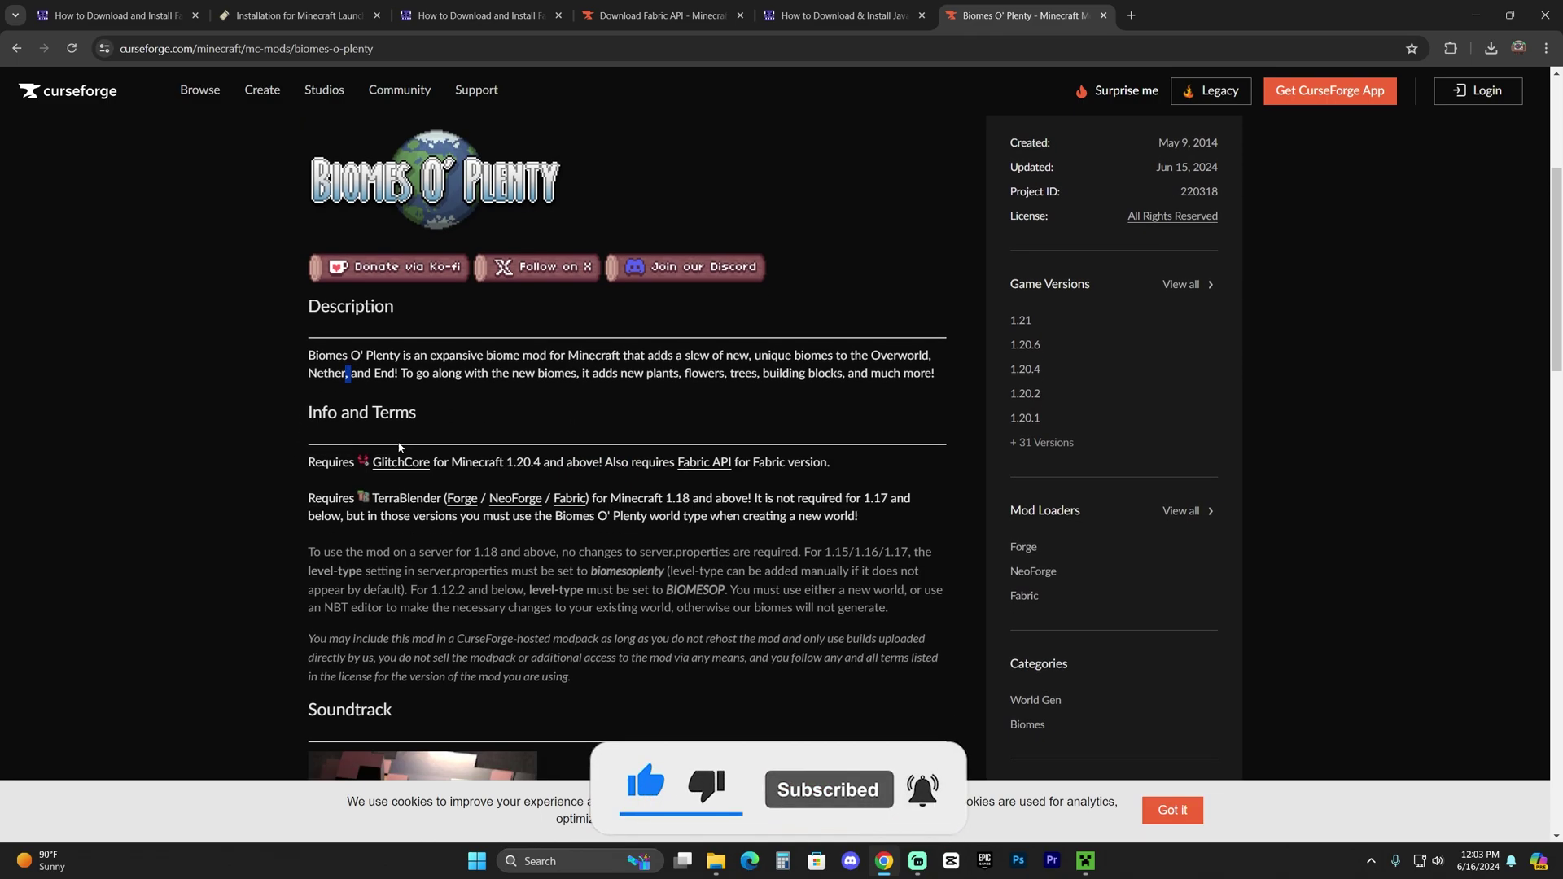
scroll(384, 395, up, 2)
scroll(406, 456, down, 2)
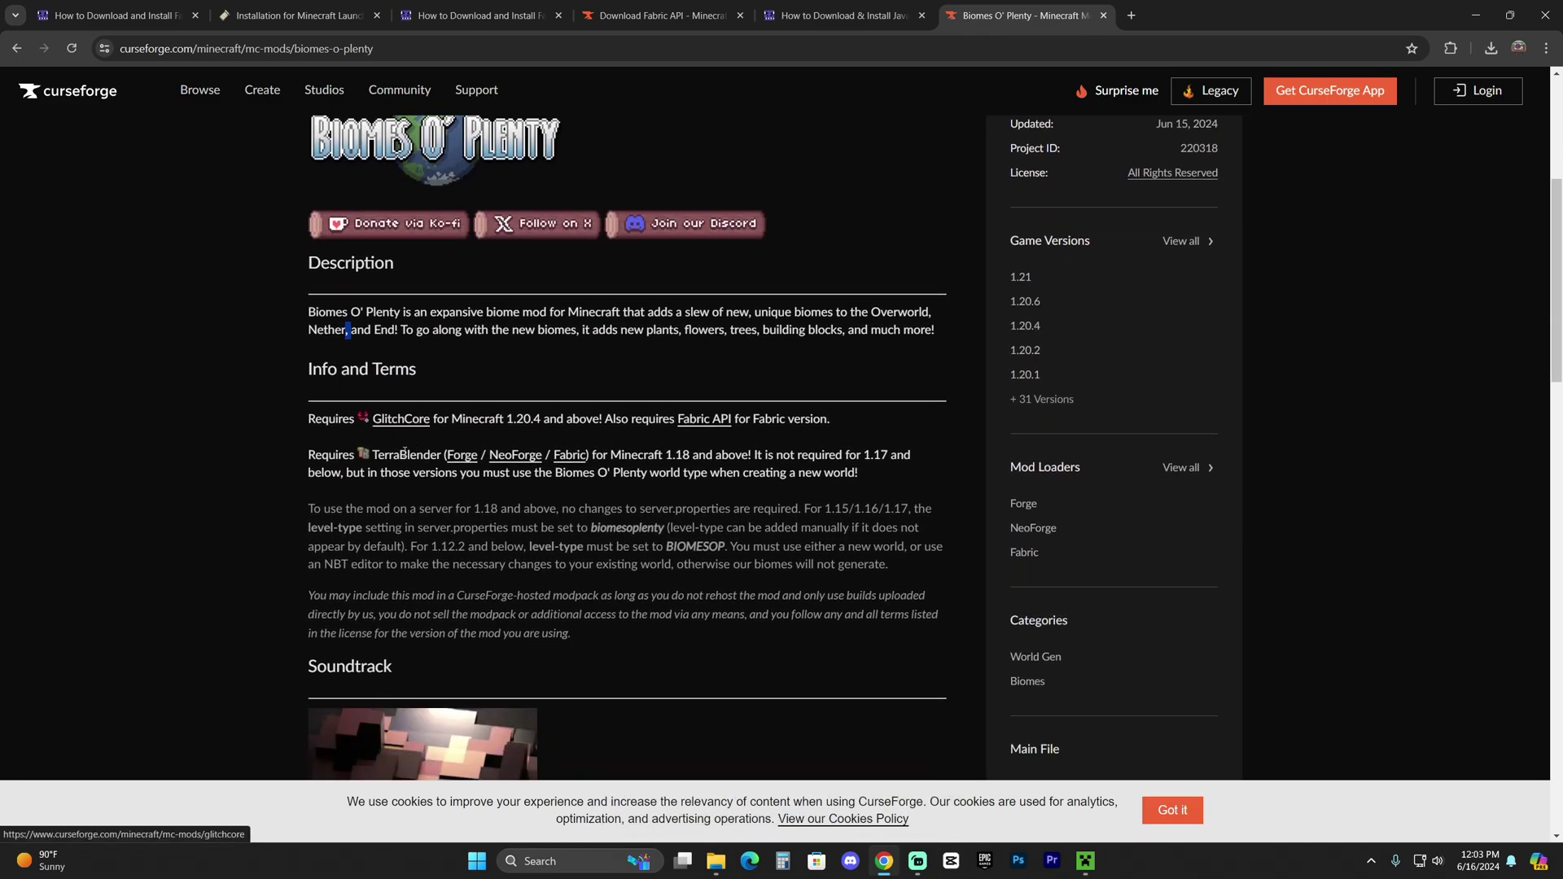
scroll(621, 438, up, 5)
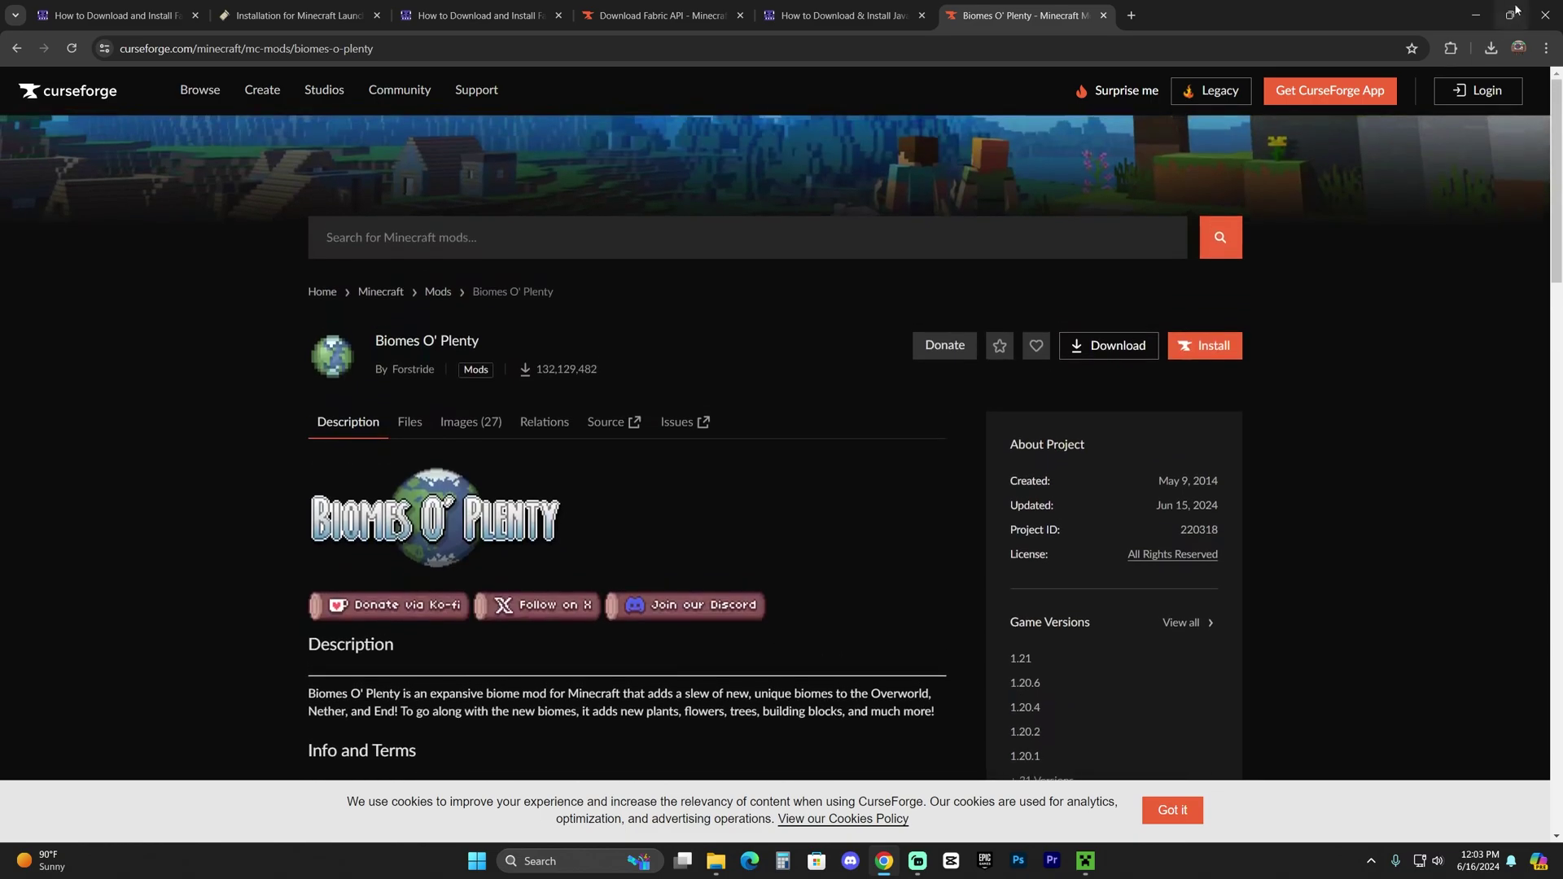
- Minimise the browser, place the TerraBlender, GlitchCore and BiomesOPlenty Fabric 1.21 jars in the mods folder, and select the BiomesOPlenty jar
click(1475, 14)
drag(655, 532, 781, 322)
drag(1124, 547, 944, 493)
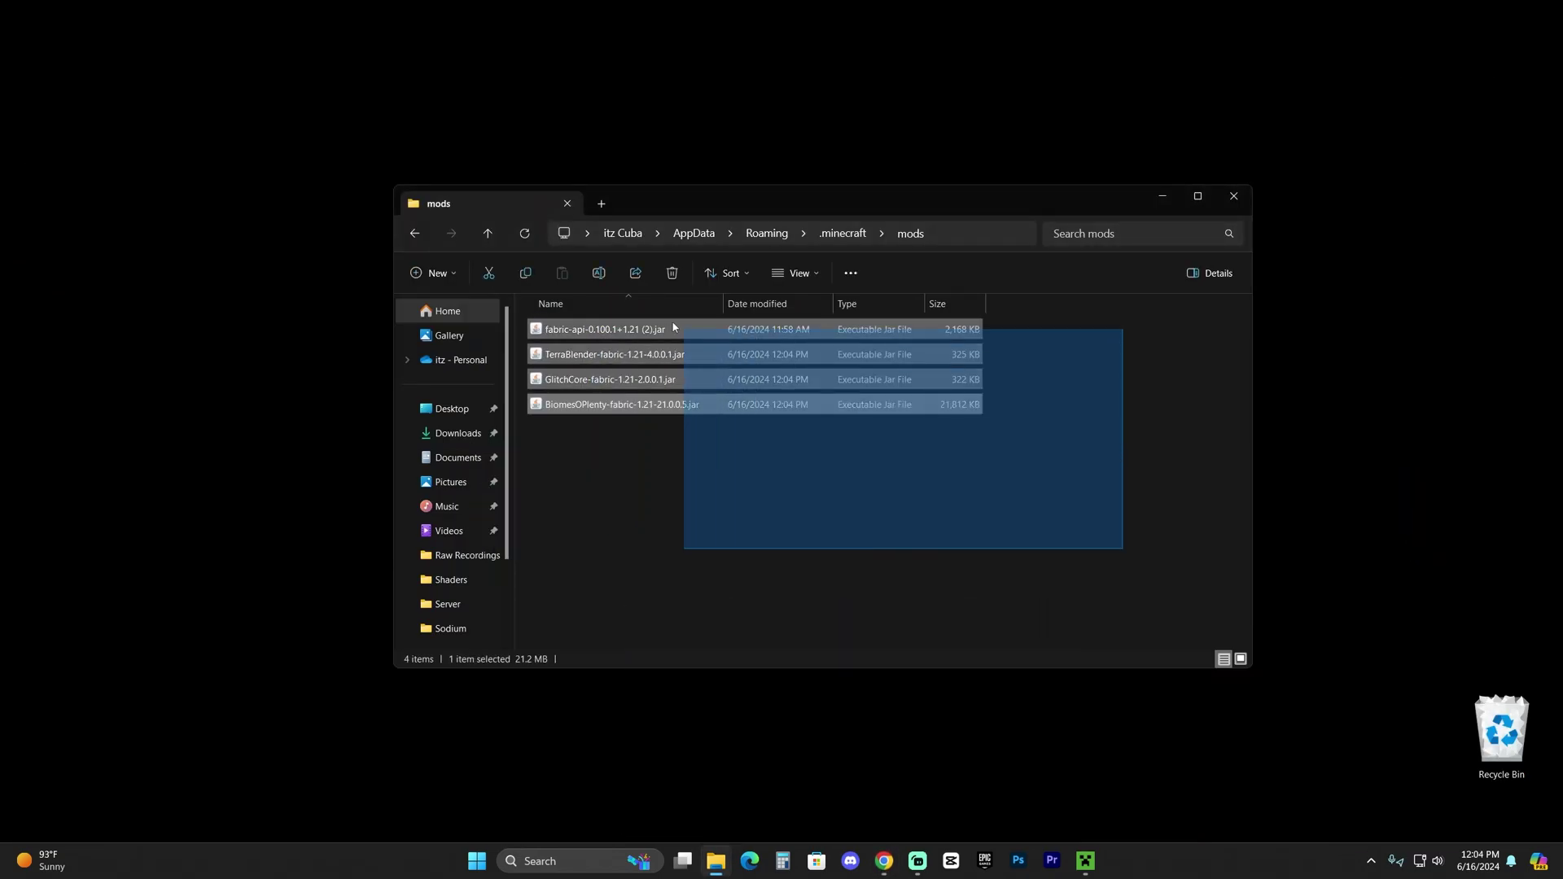
drag(1055, 519, 632, 327)
click(872, 518)
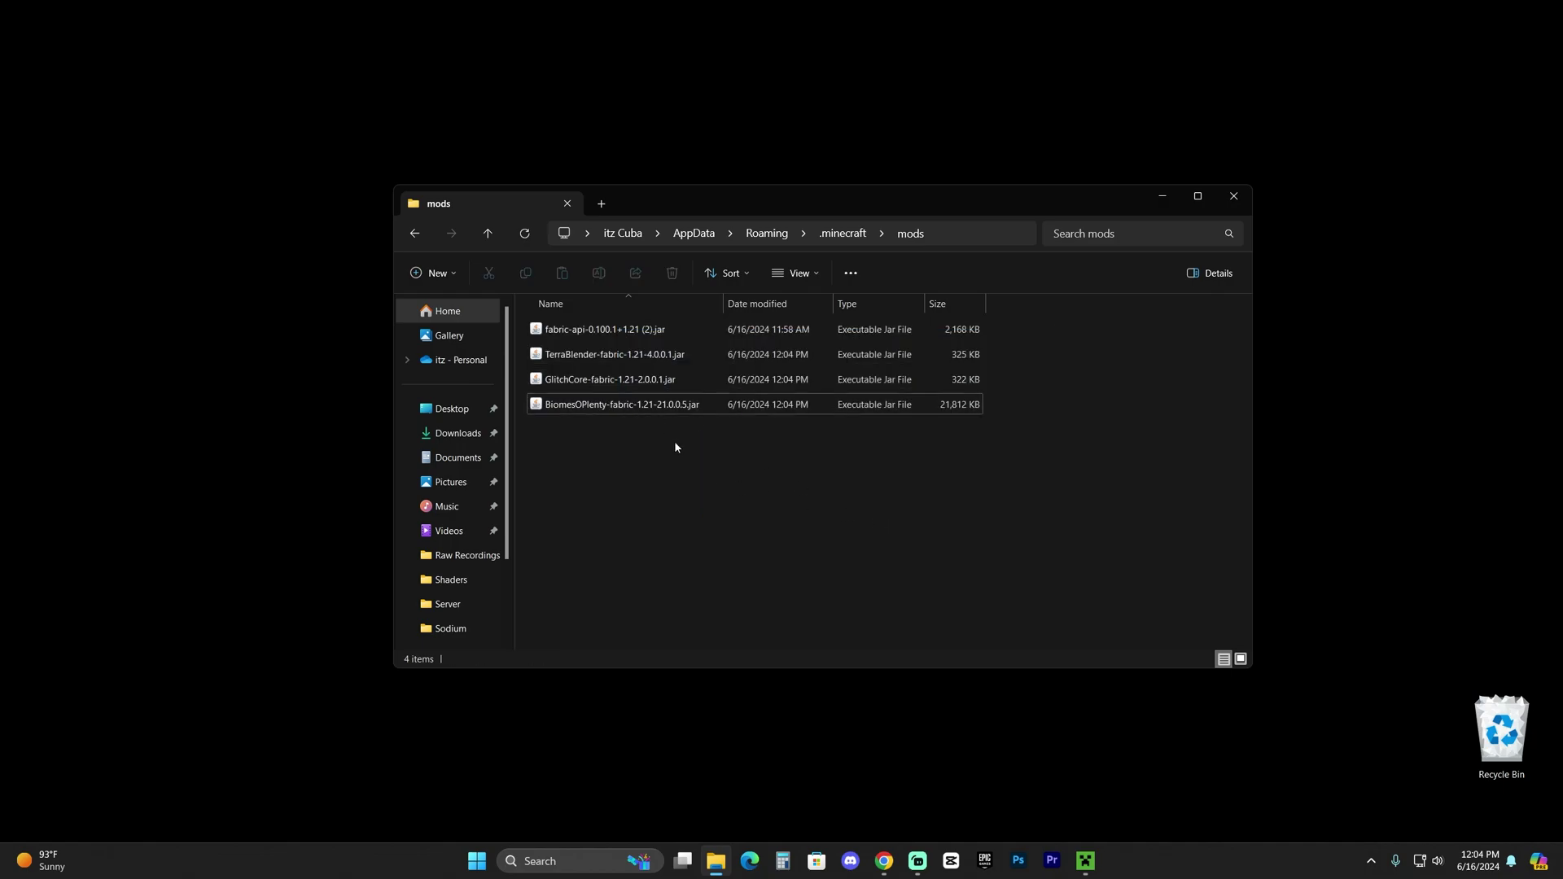
click(624, 413)
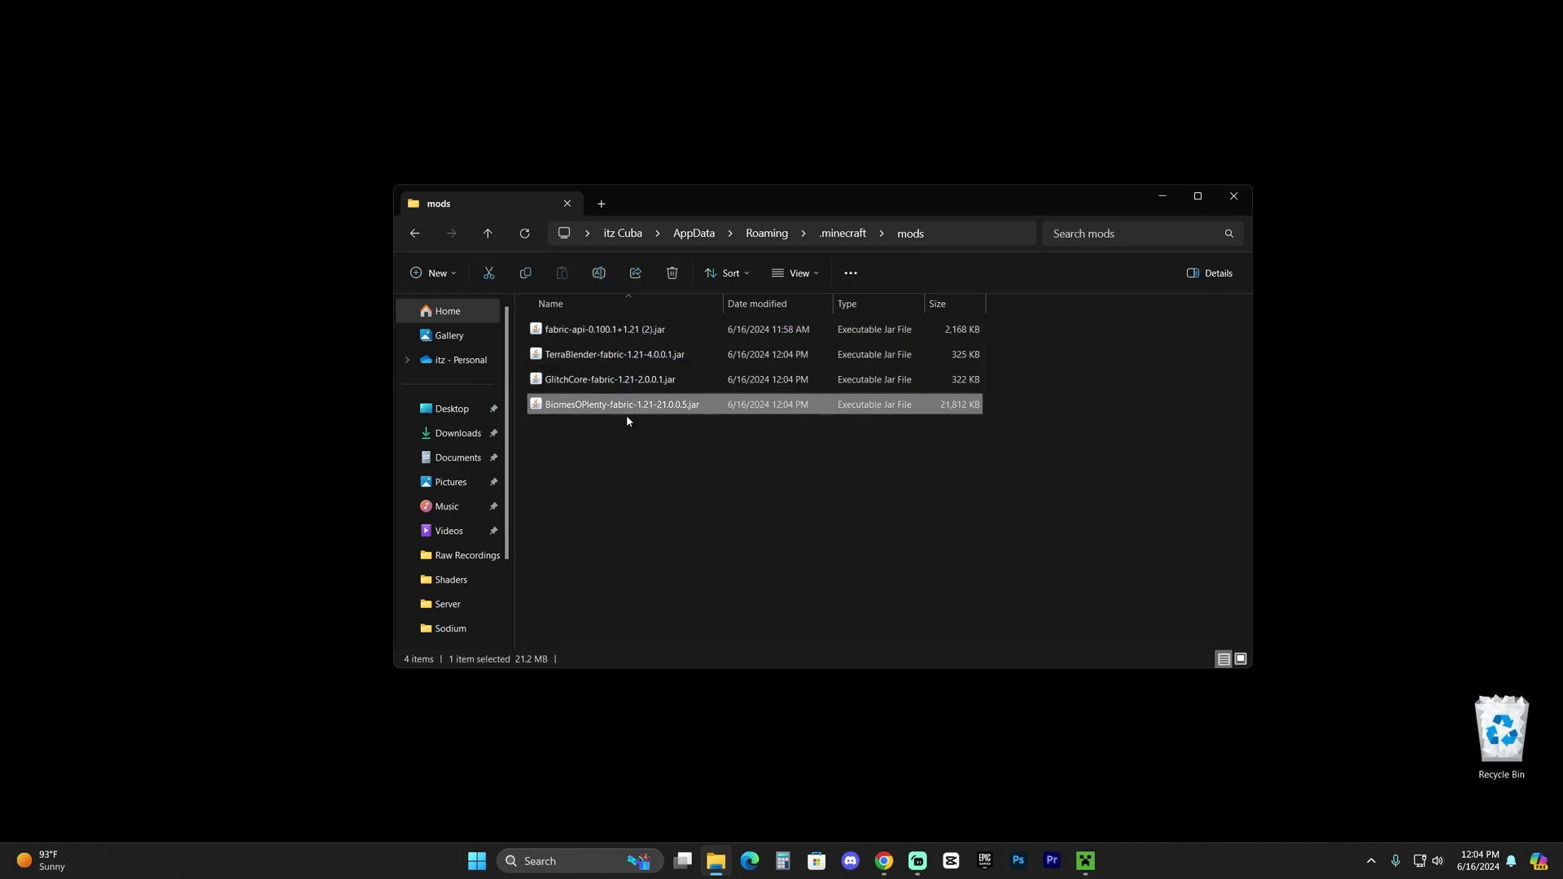
click(672, 450)
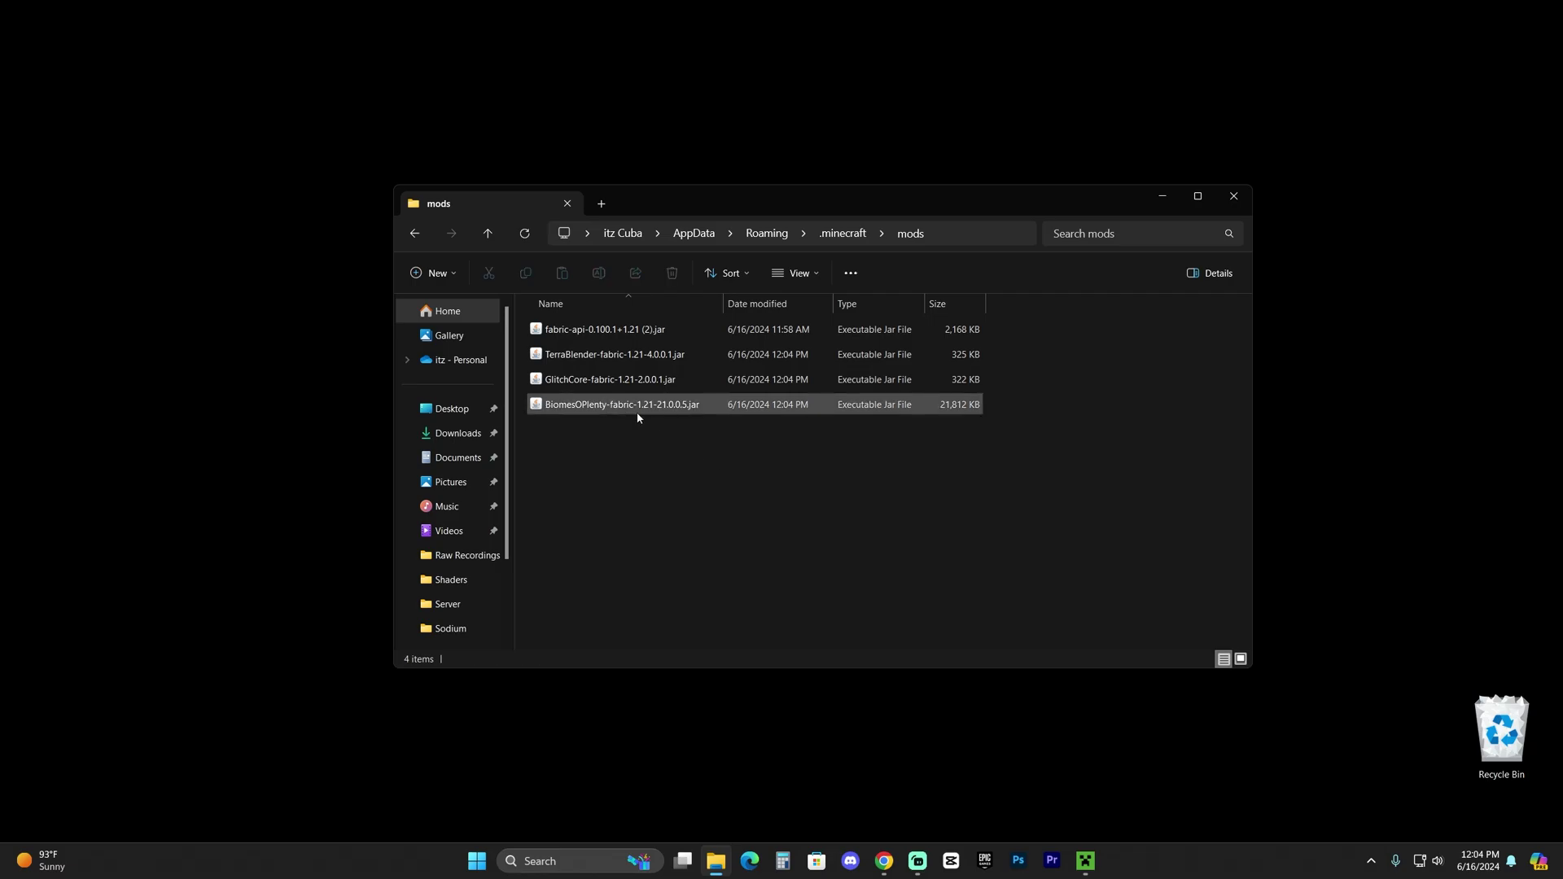
drag(685, 448, 619, 329)
click(700, 448)
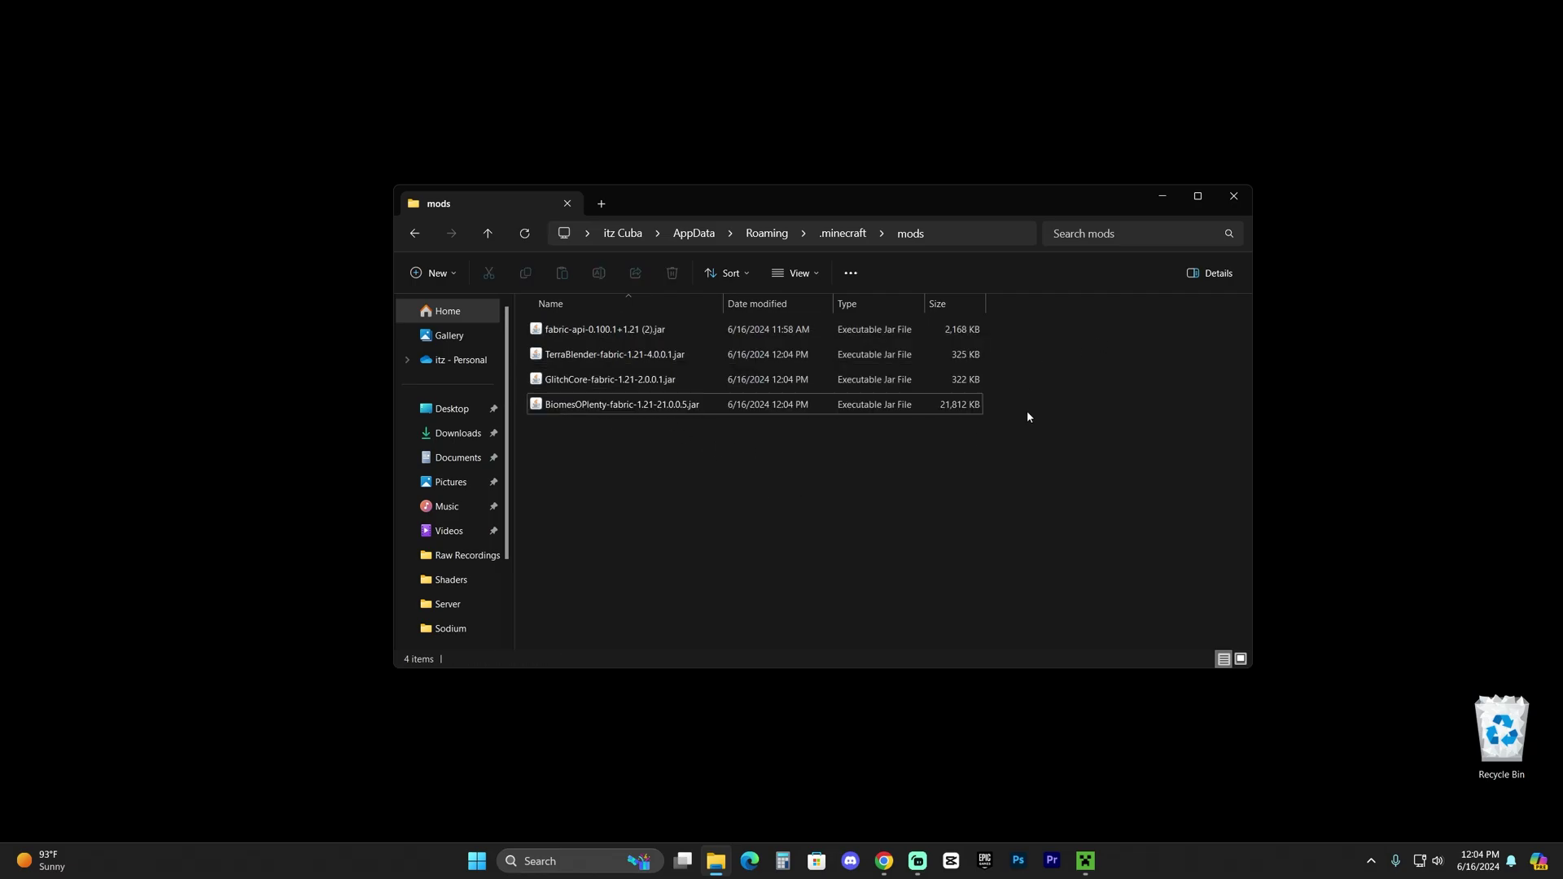
drag(1182, 486, 651, 328)
click(1061, 444)
- Close the mods folder window, switch to Minecraft 1.21 with Fabric and load a singleplayer world
click(1234, 197)
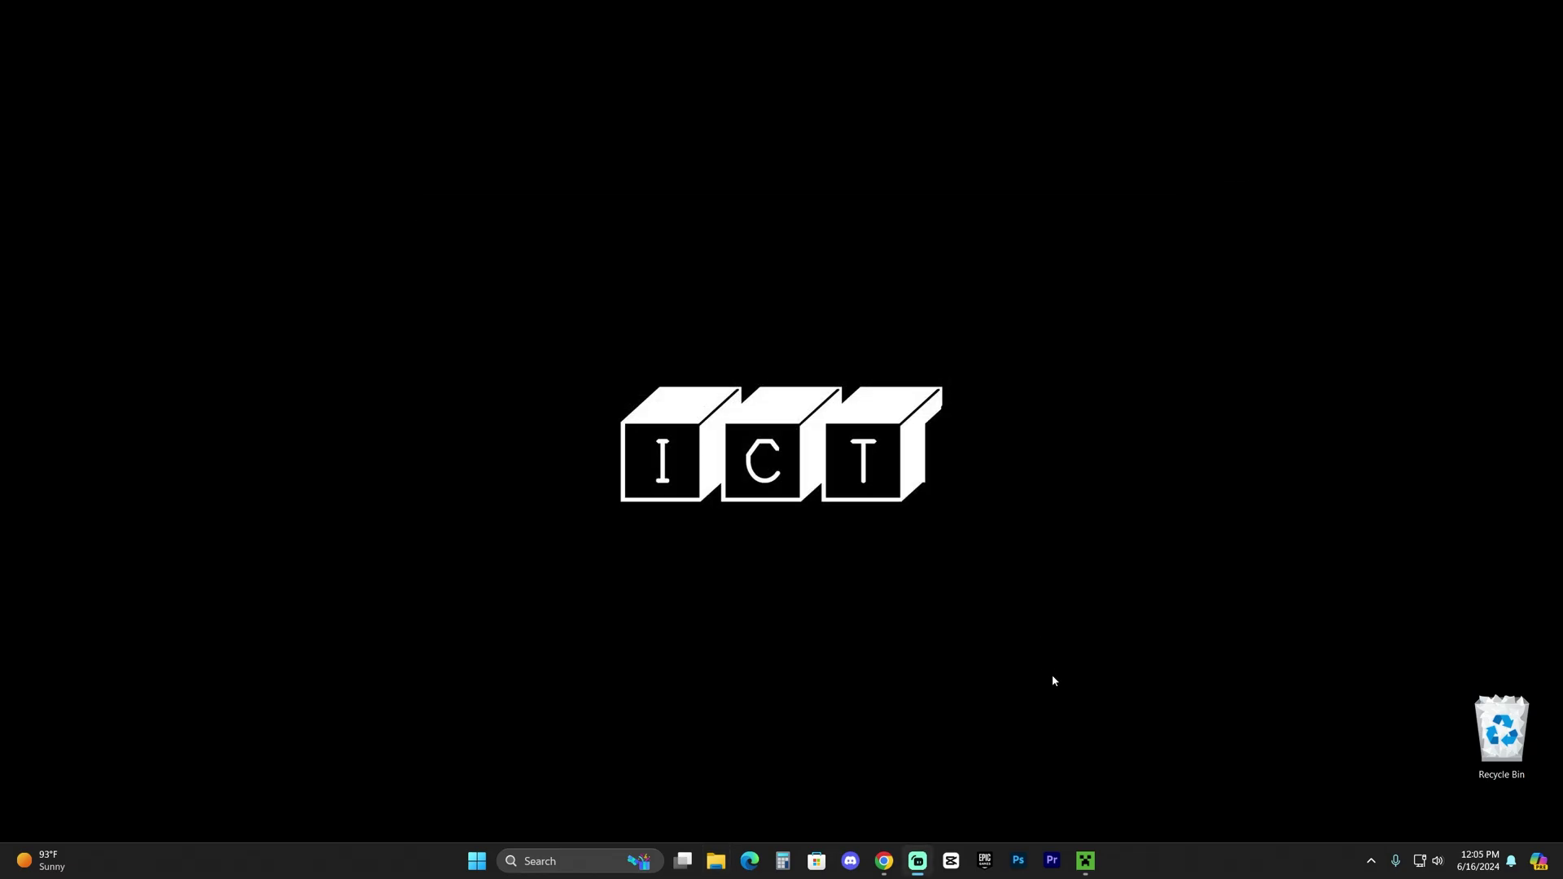
click(1089, 860)
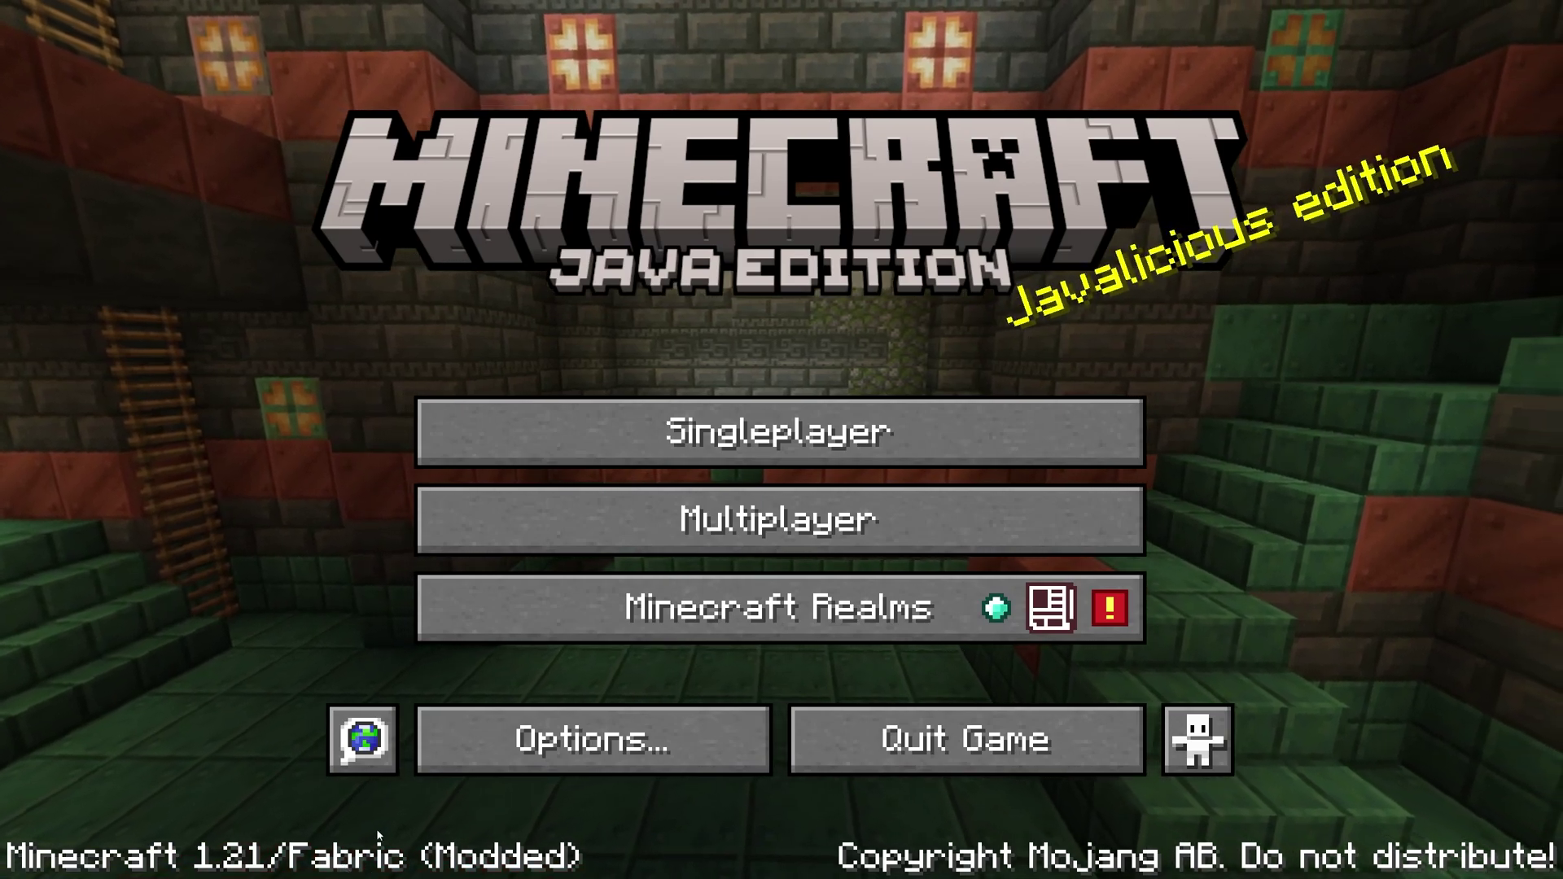
click(738, 454)
click(360, 253)
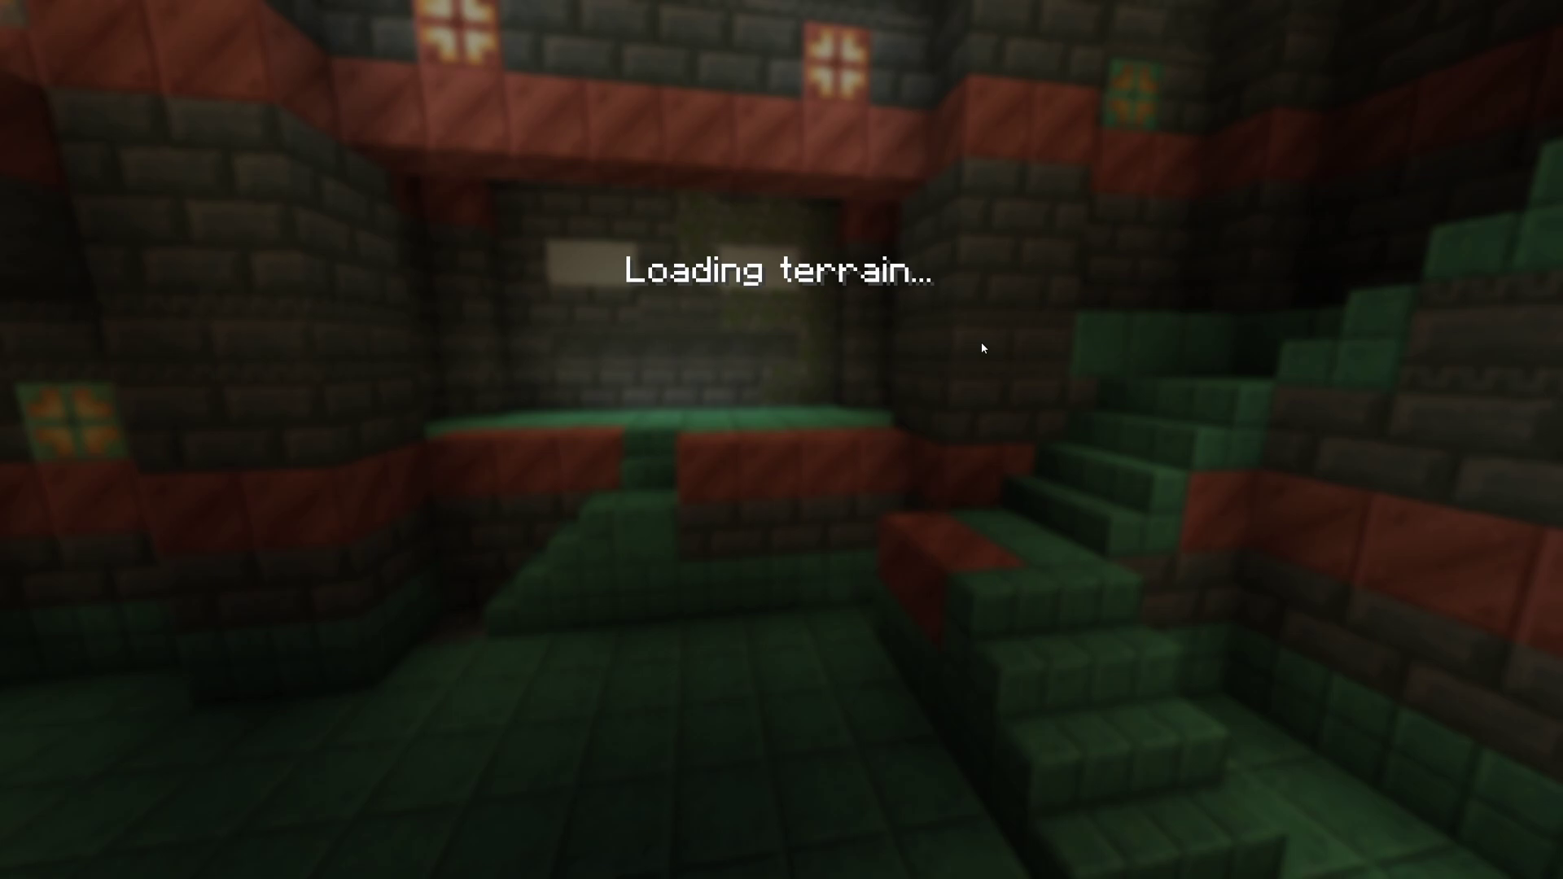
- Walk through the purple-tree biome and change the camera to the front-facing third-person view to examine the modded terrain
key(w)
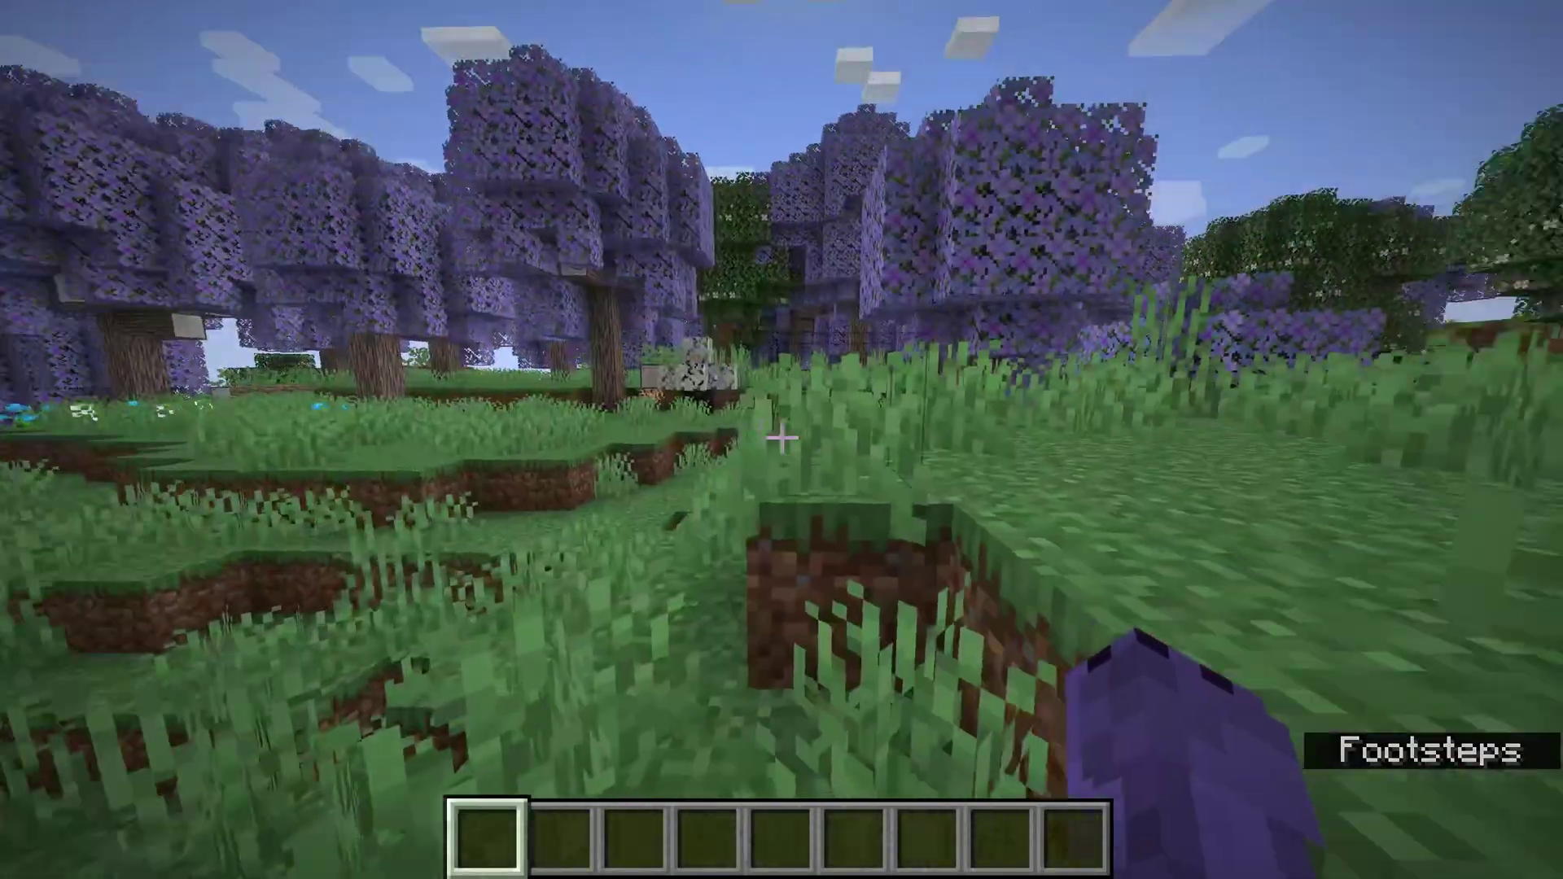
key(F5)
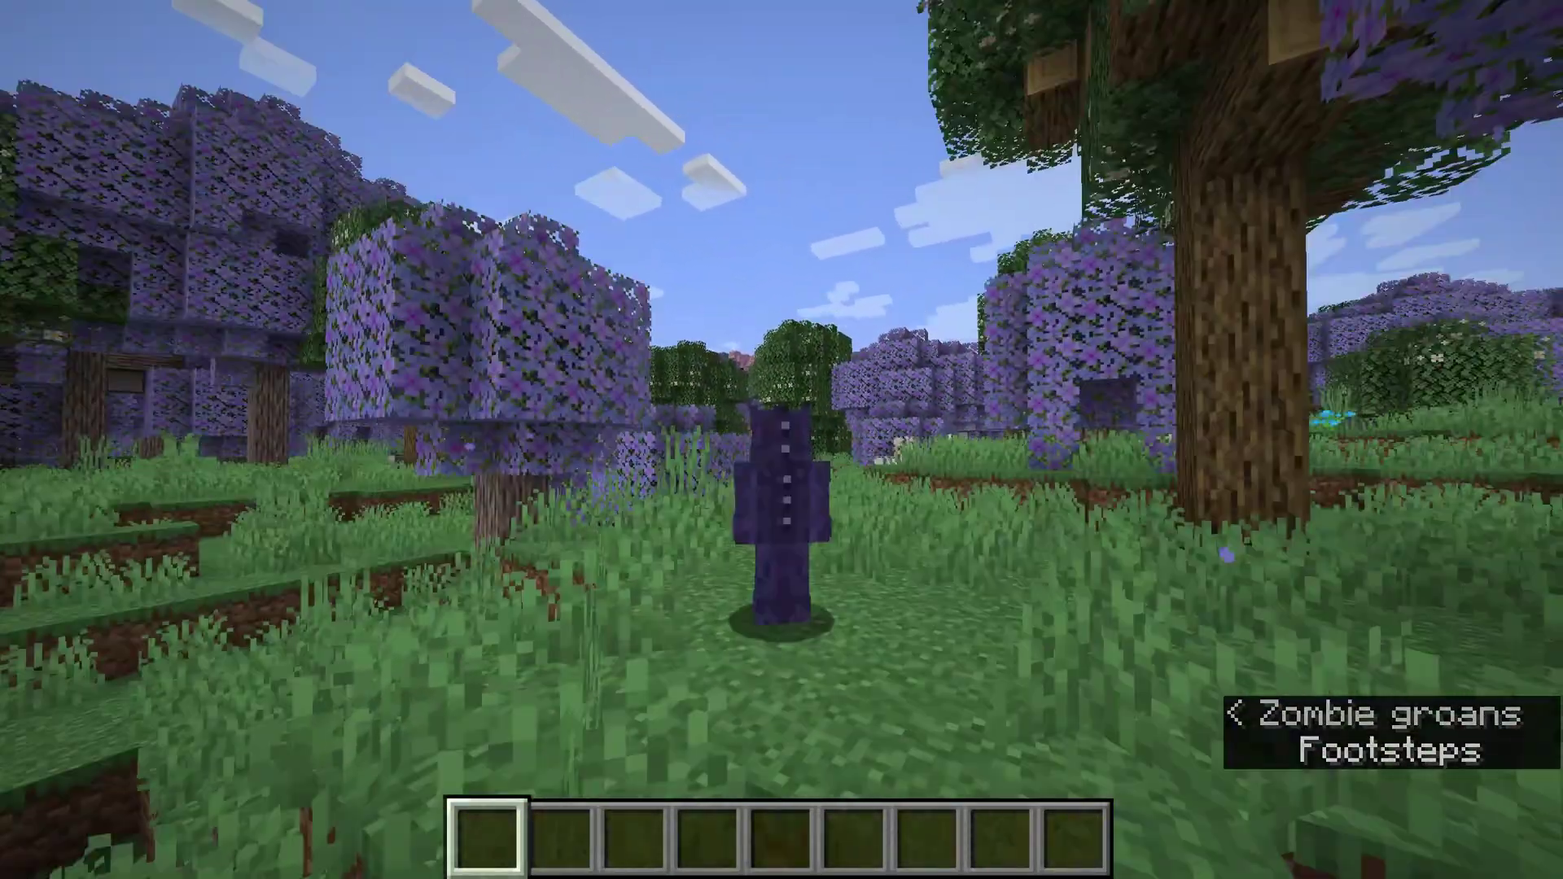
key(F5)
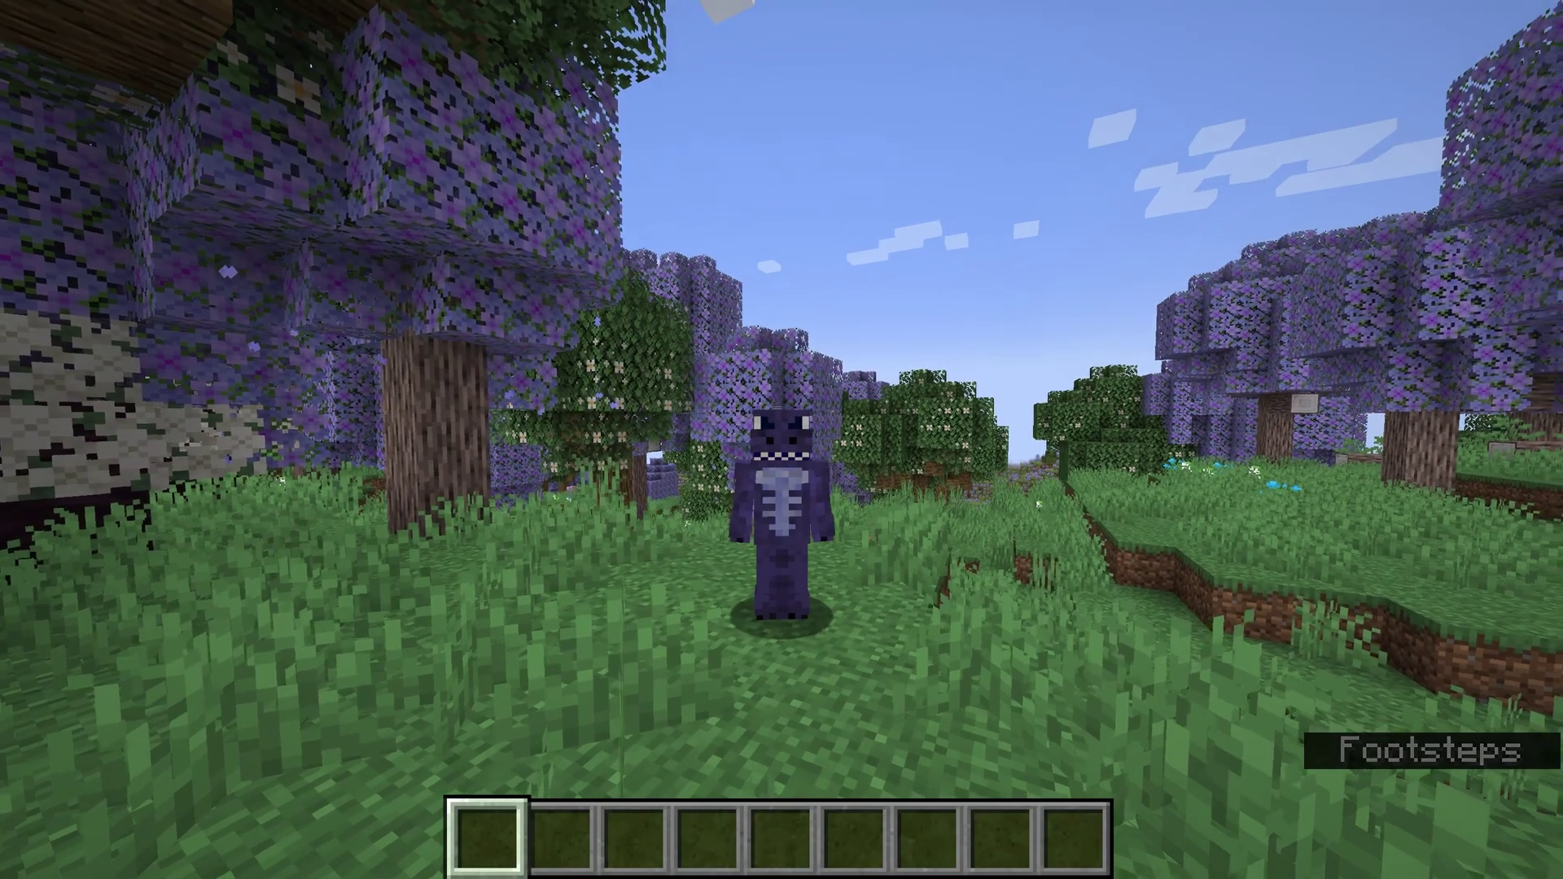
key(w)
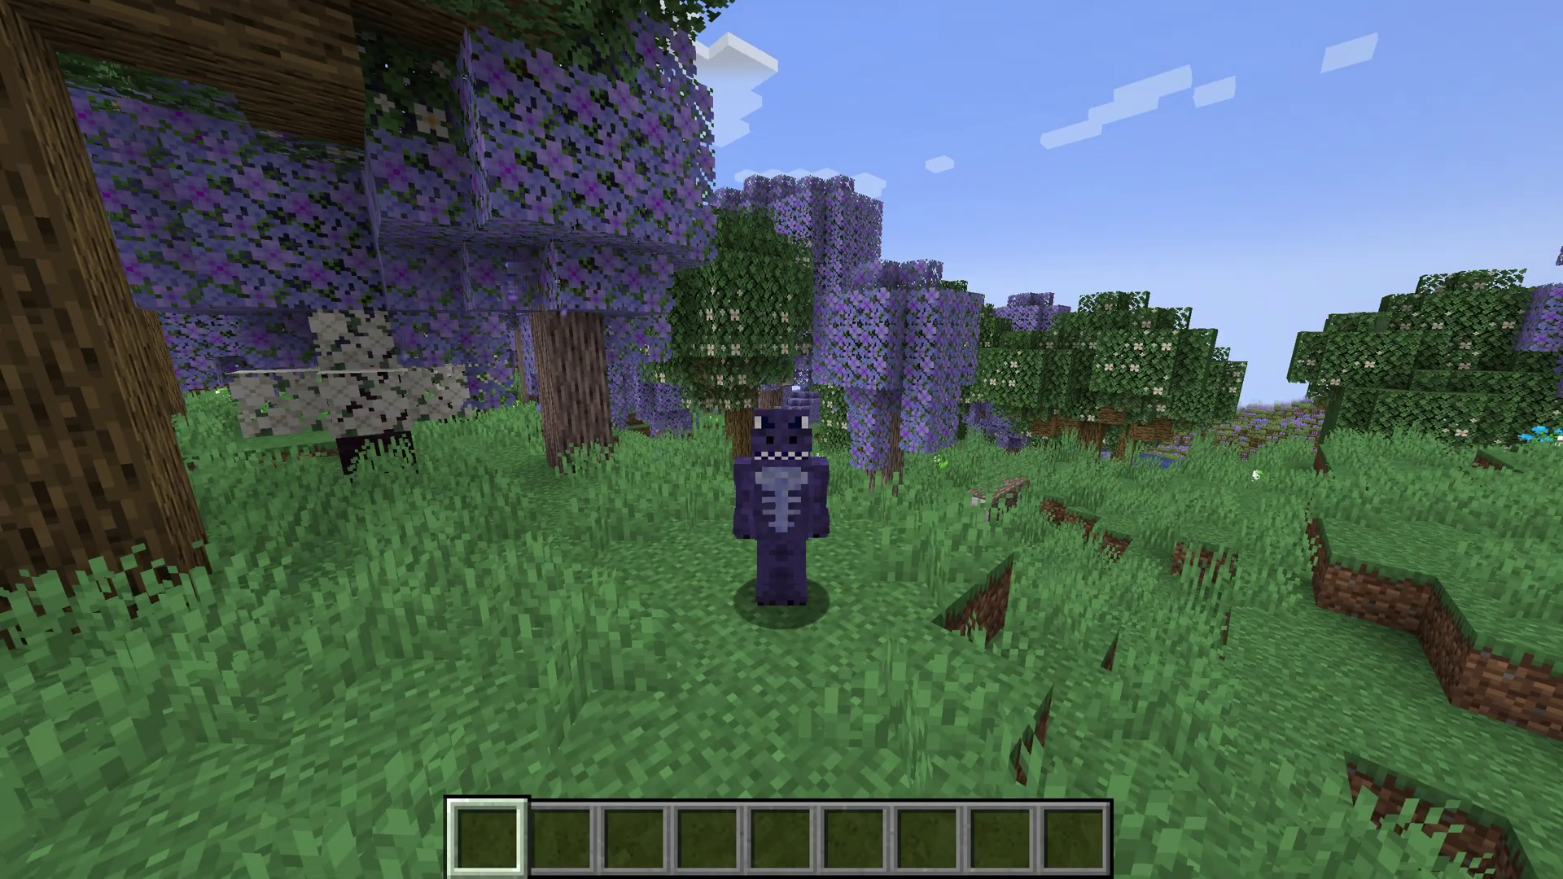
click(782, 439)
click(782, 439)
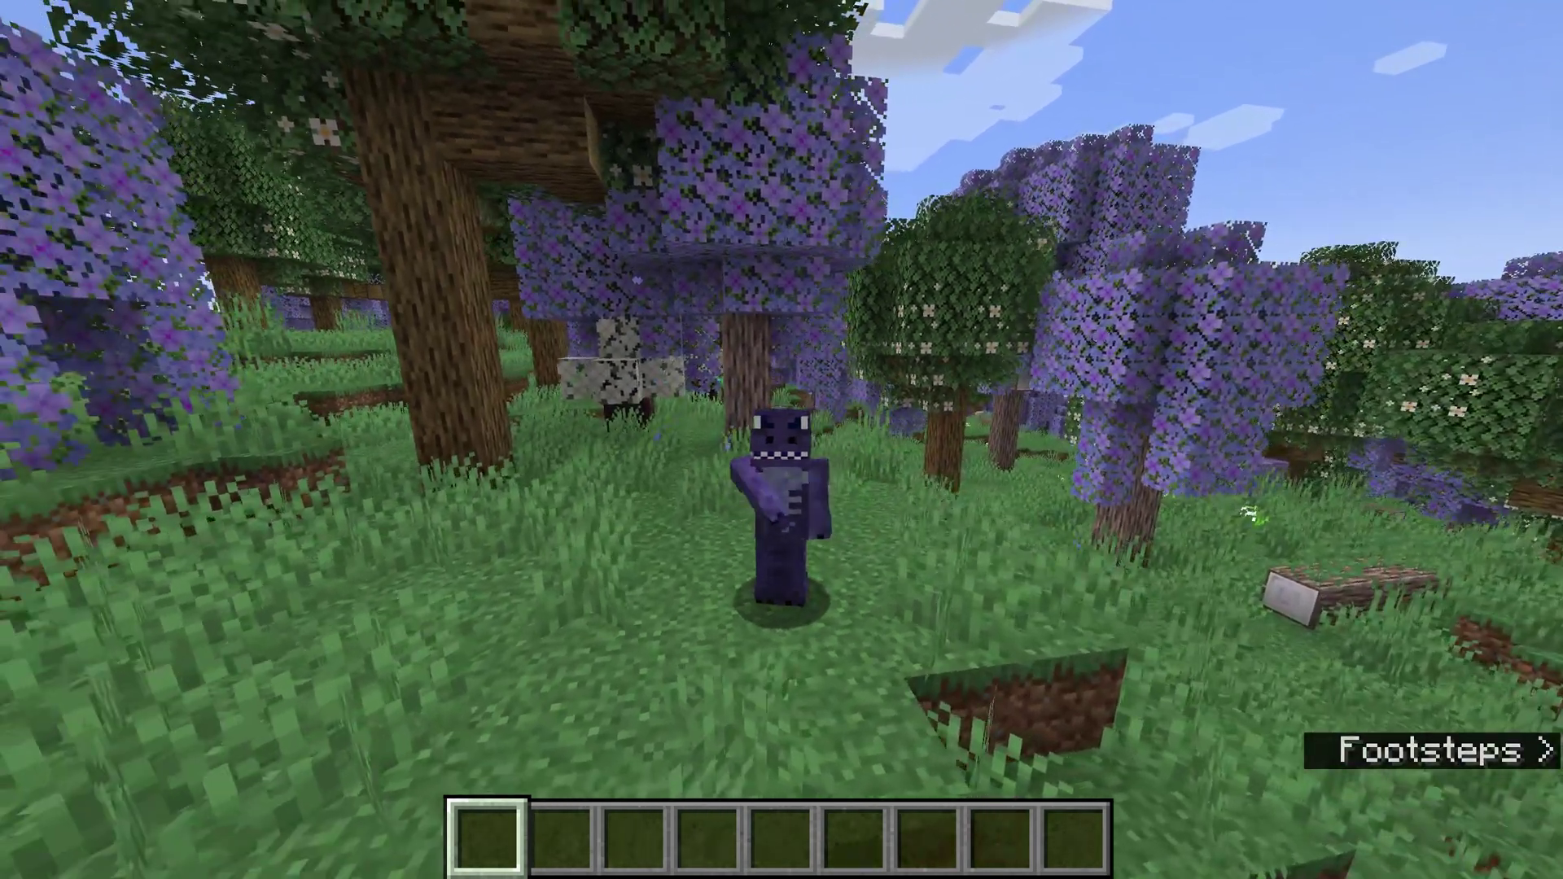
click(782, 440)
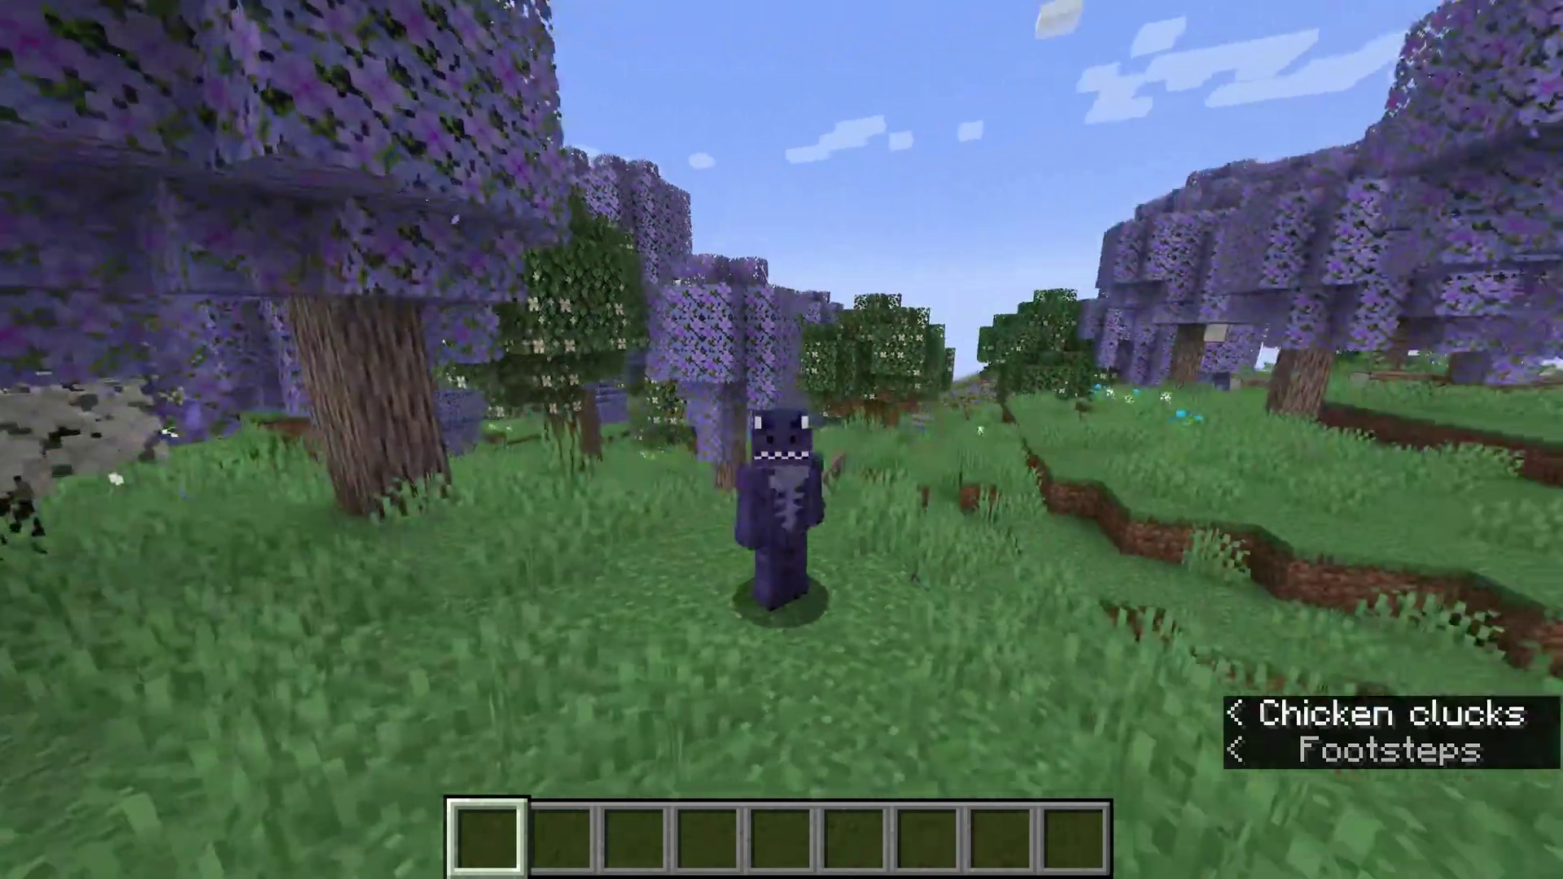
- Run forward, take off and fly above the treetops to survey the surrounding biomes, then descend towards the ground
key(w)
key(w)
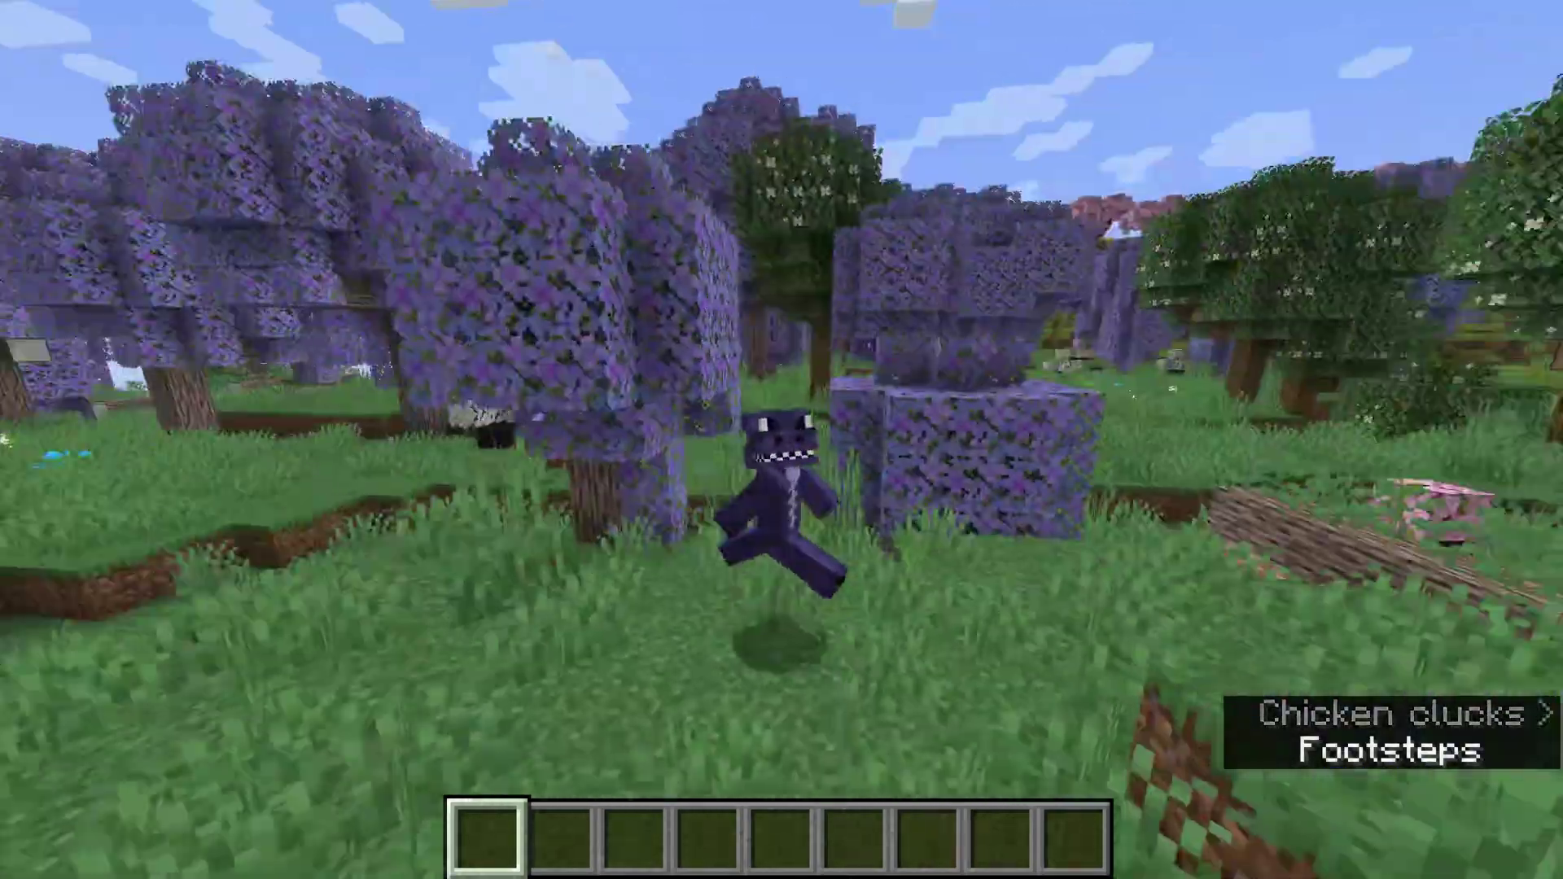
key(w)
key(space)
key(space)
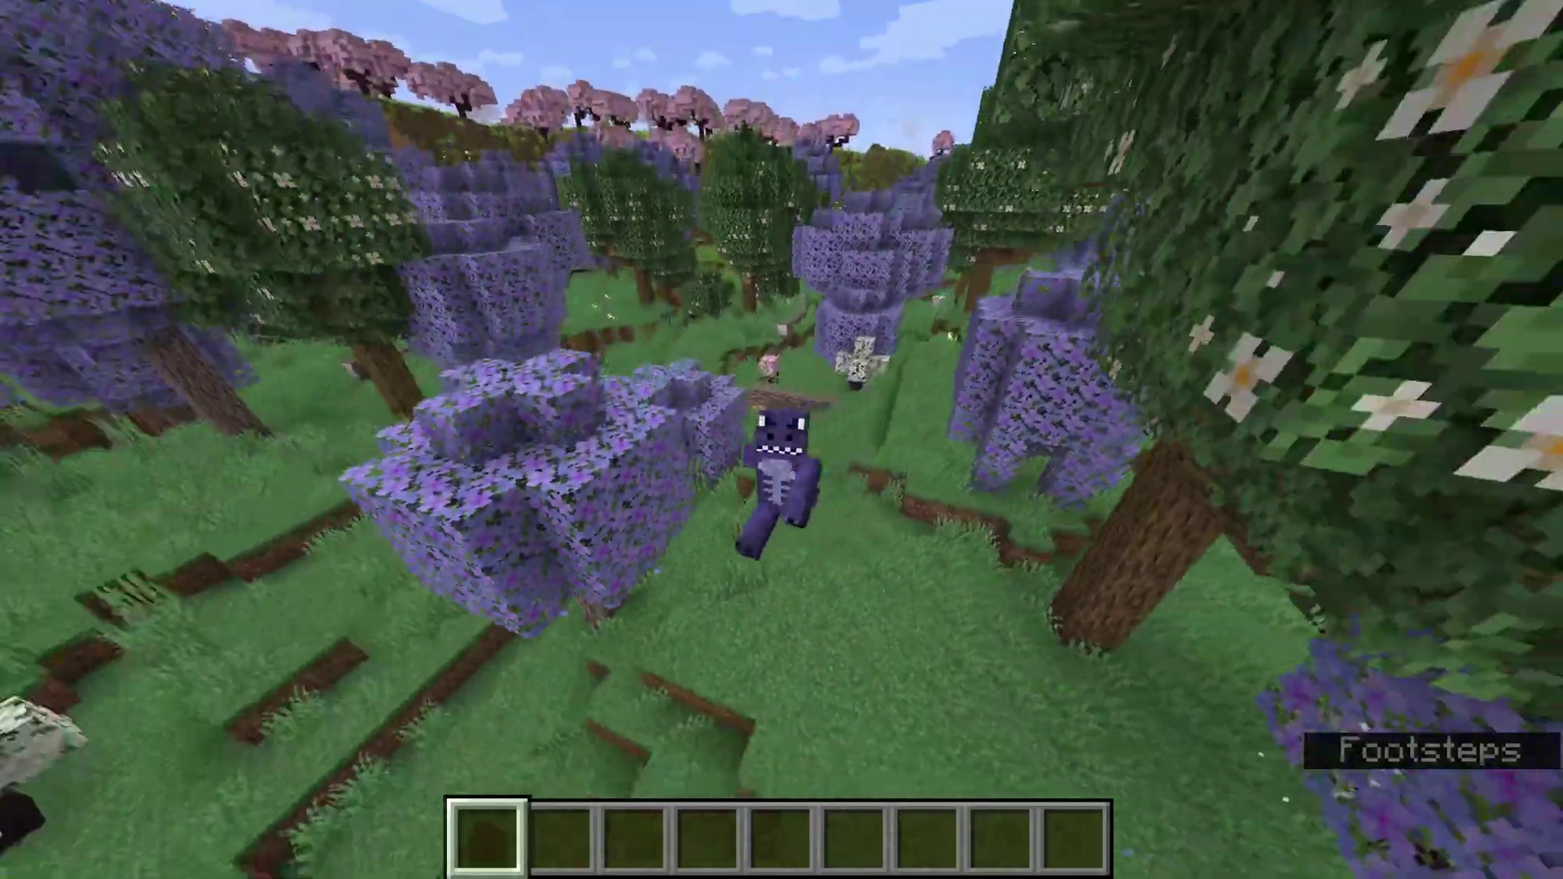
key(w)
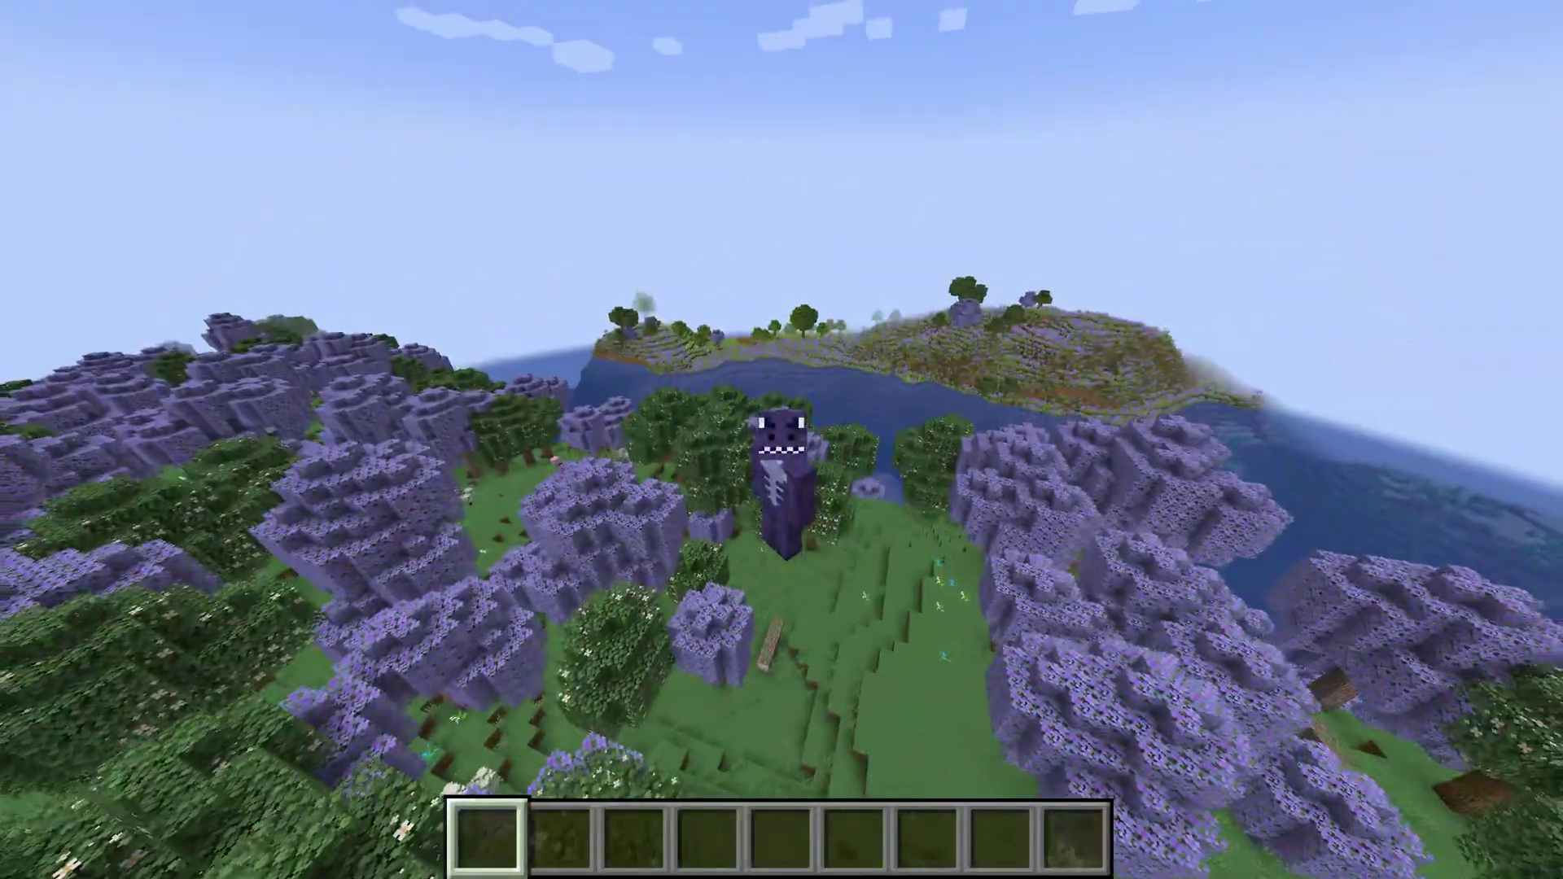
key(shift)
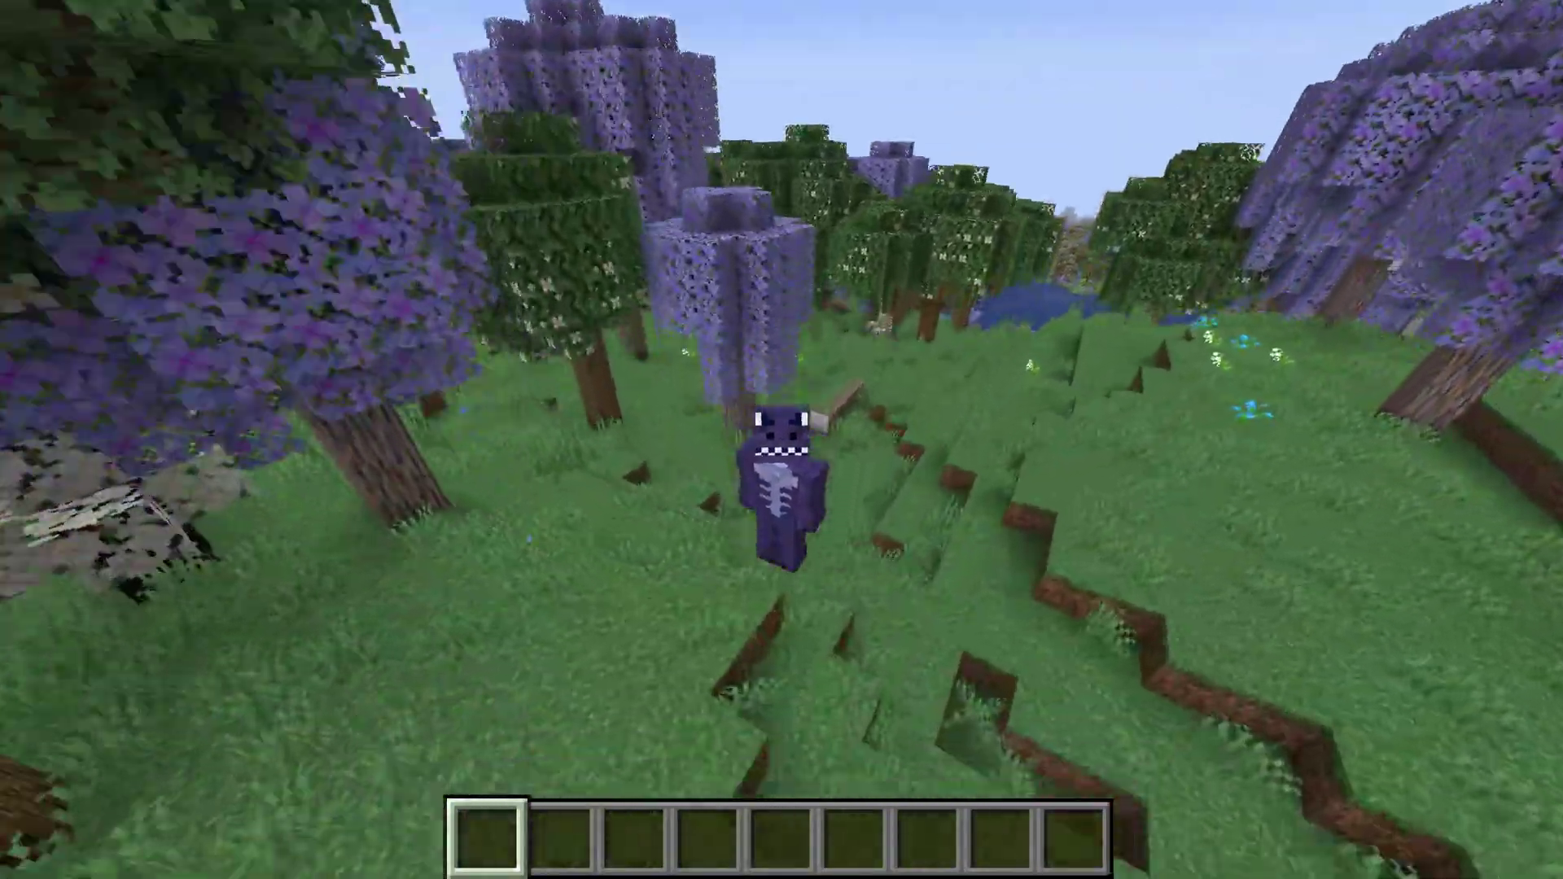
- Walk through the tall grass among the purple trees and break a grass plant beside the fallen log
key(w)
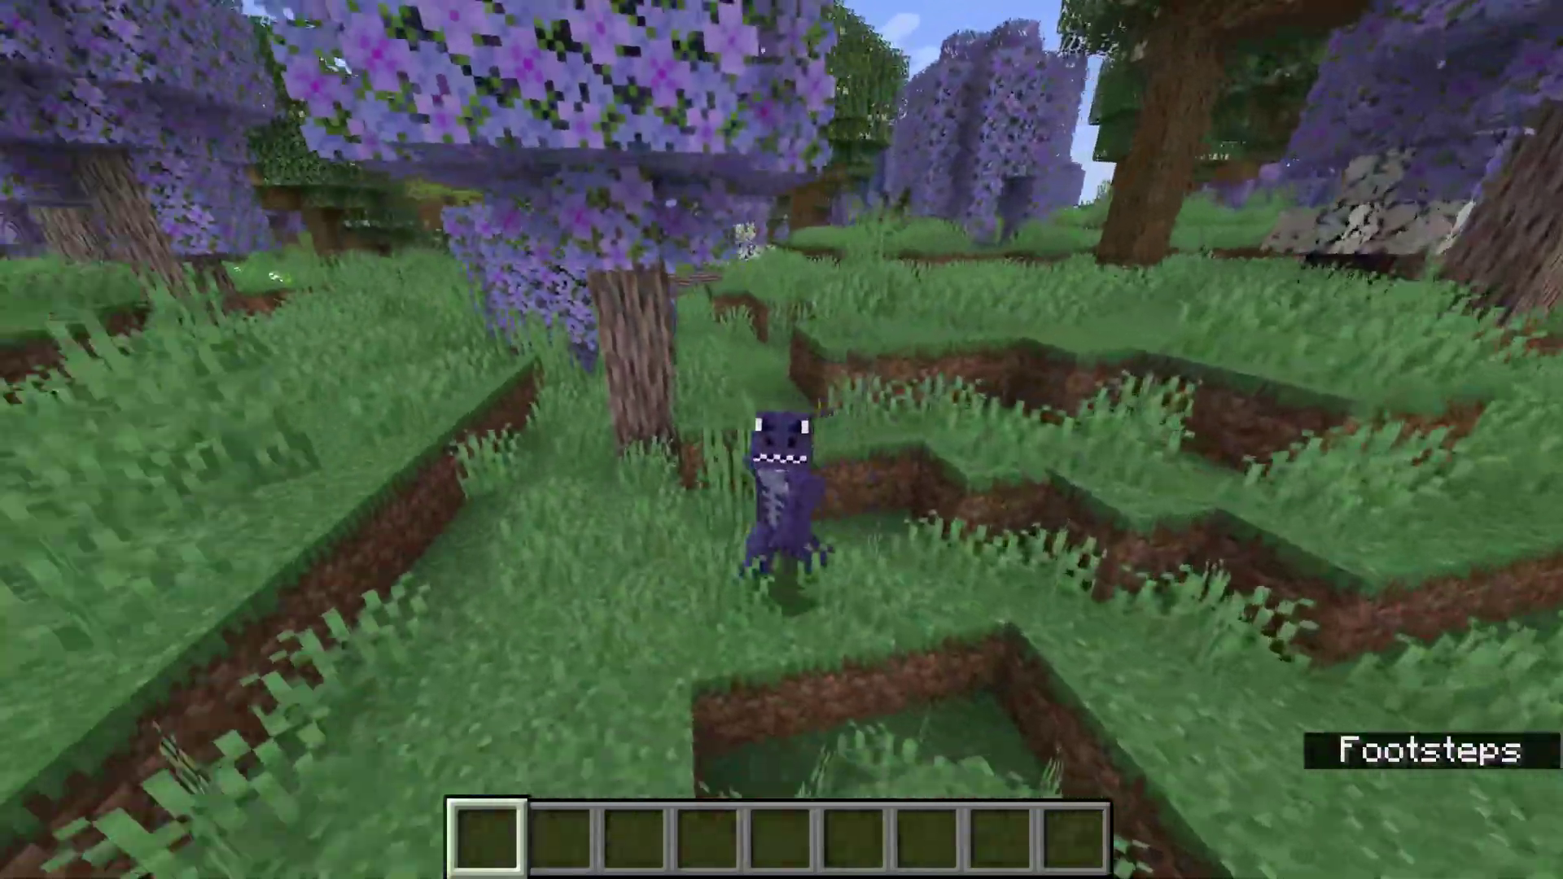
key(w)
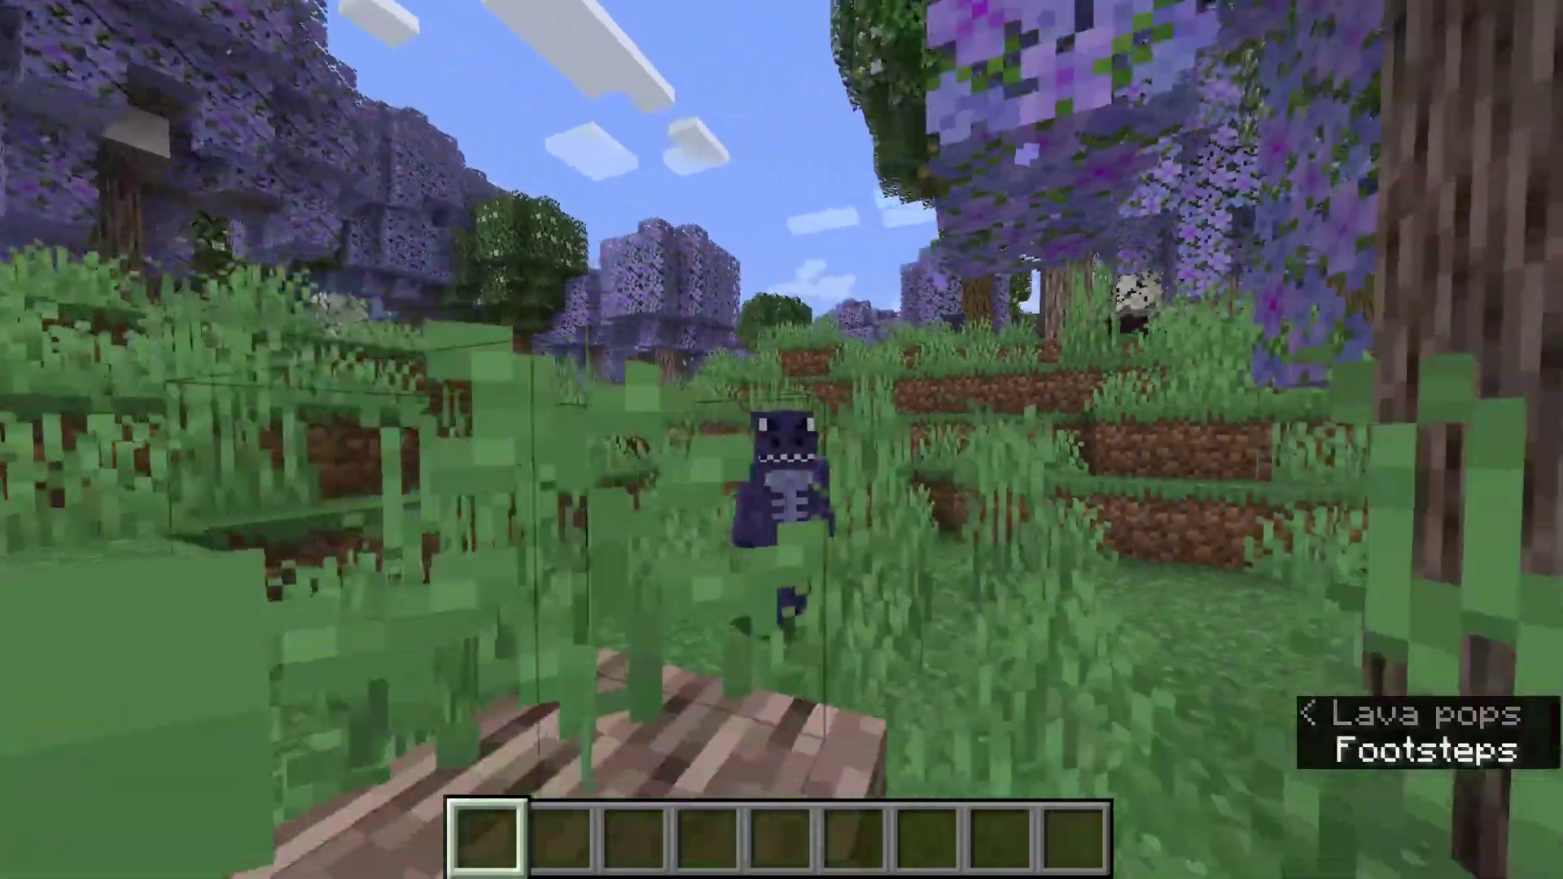
click(782, 440)
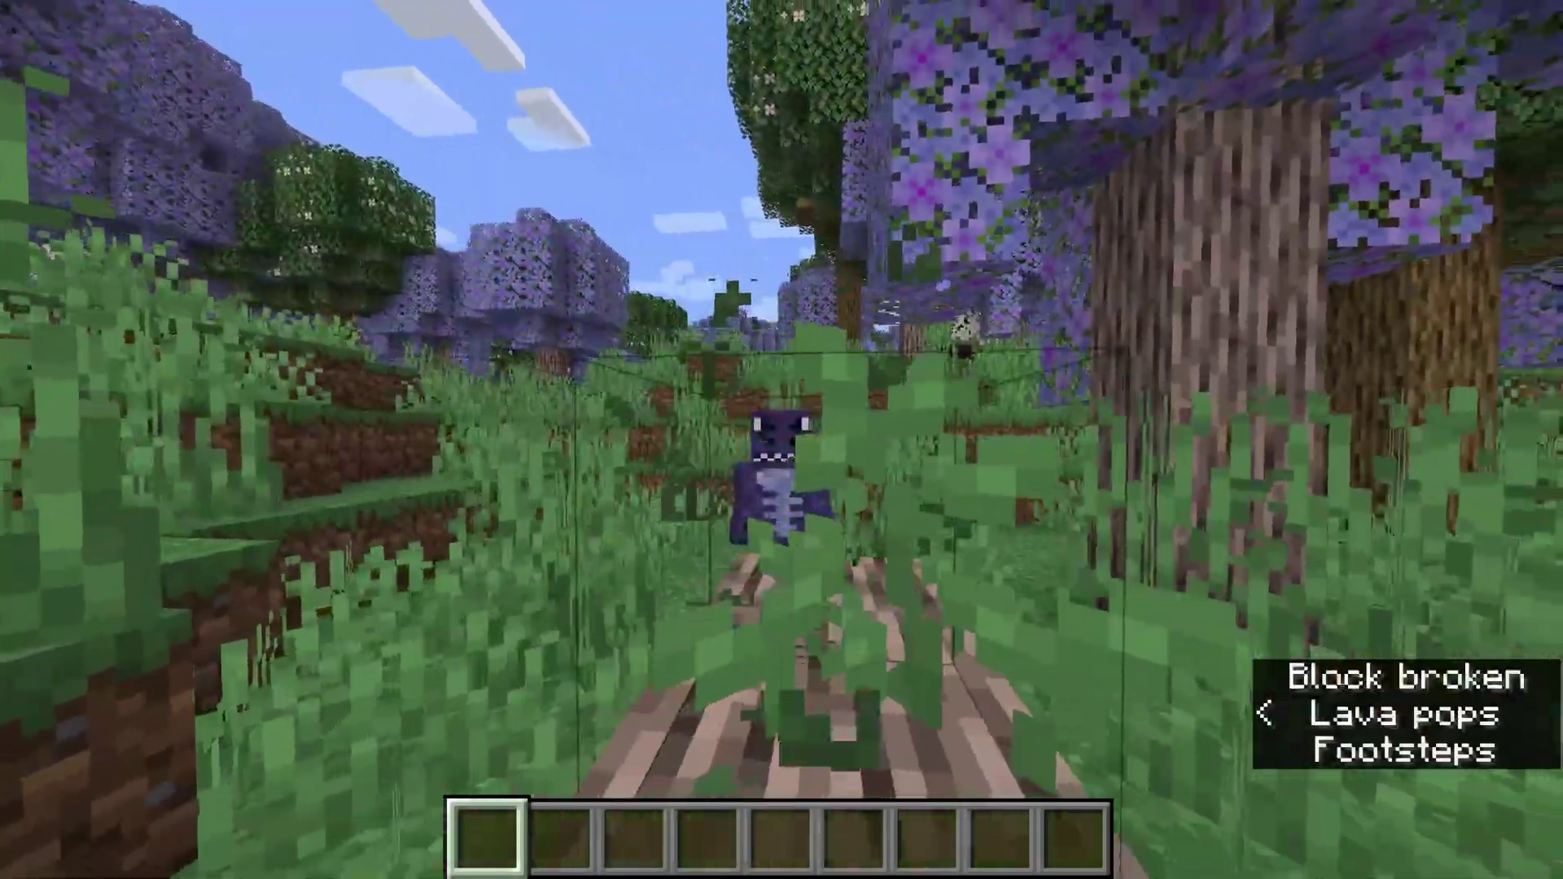